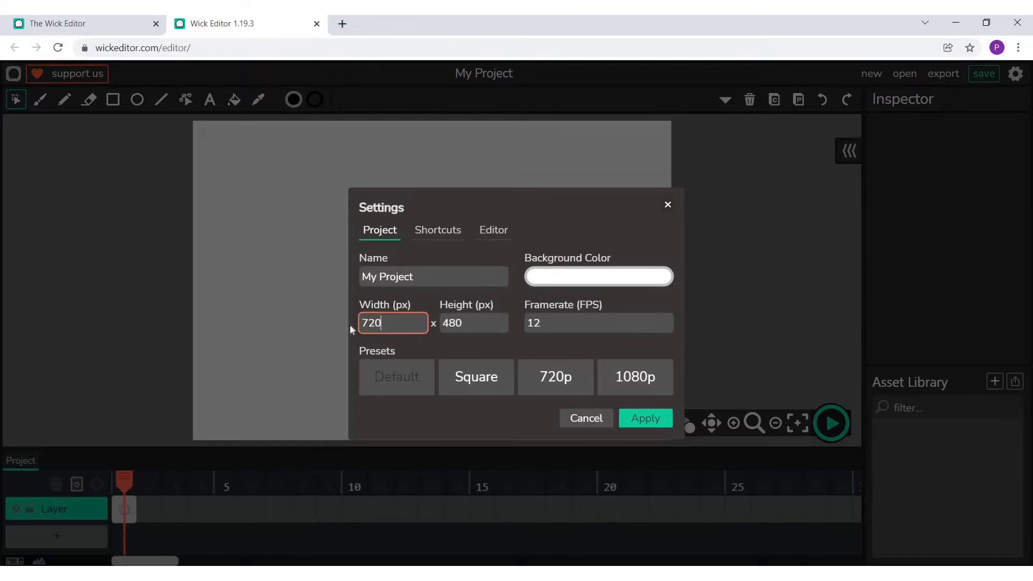
- Set the project size to 1000 by 600 px and shrink the timeline to enlarge the canvas area
key("ctrl+a")
type("1000")
key("Tab")
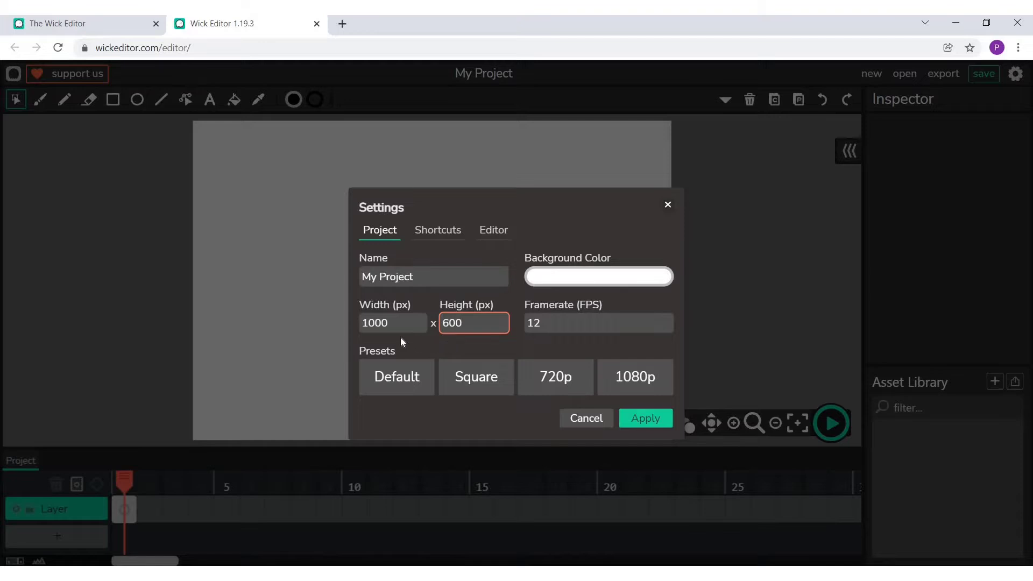
left_click(667, 425)
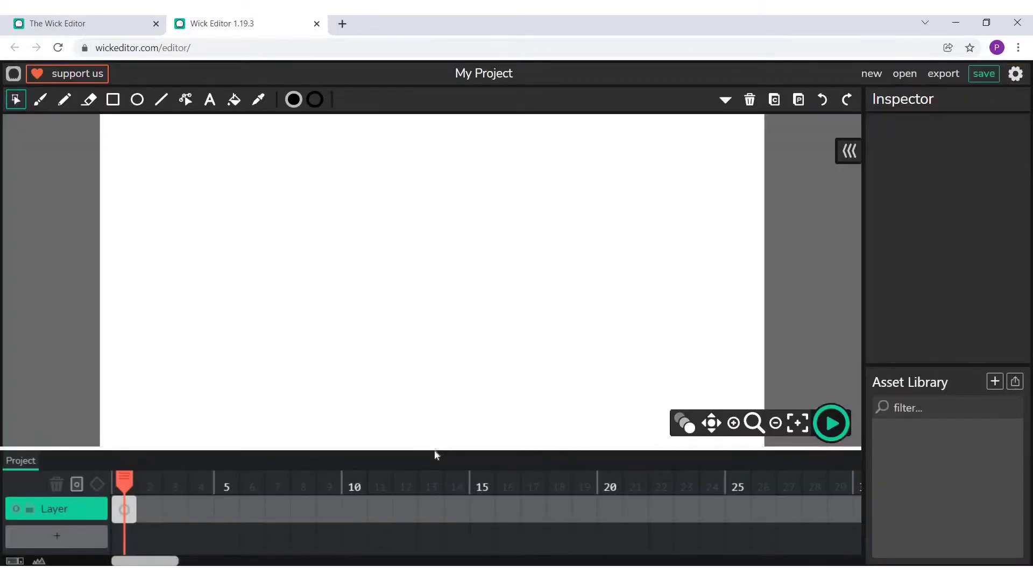
left_click_drag(436, 455, 430, 489)
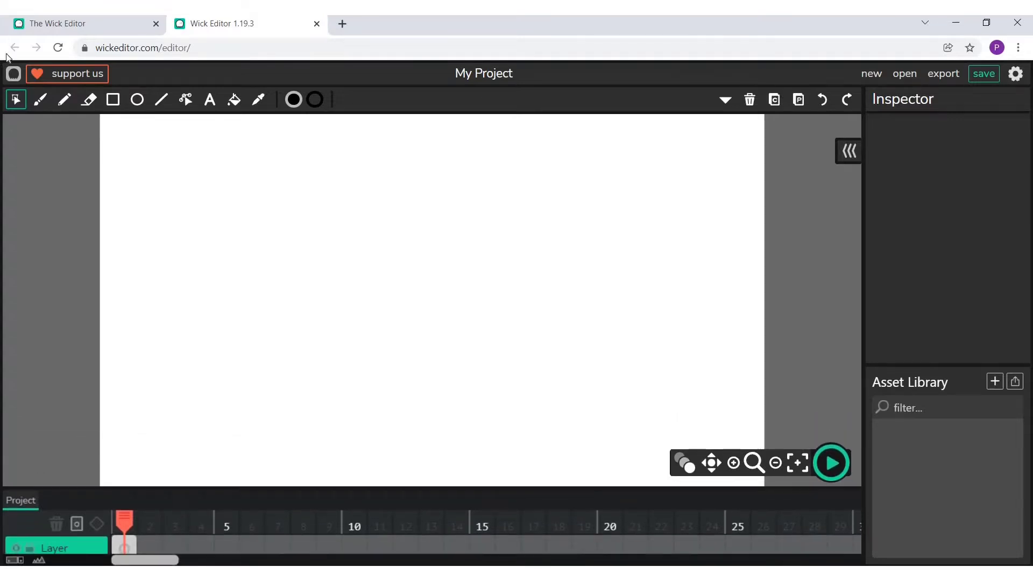
- Draw three black cloud outlines across the canvas's upper part with a size 5 brush, one alone and two overlapping
left_click(40, 99)
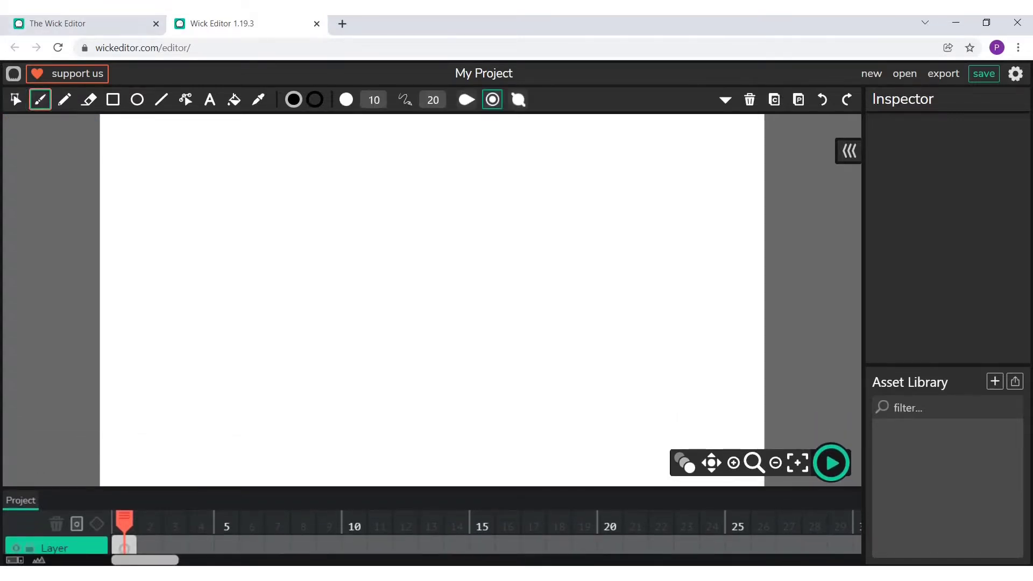
left_click(373, 101)
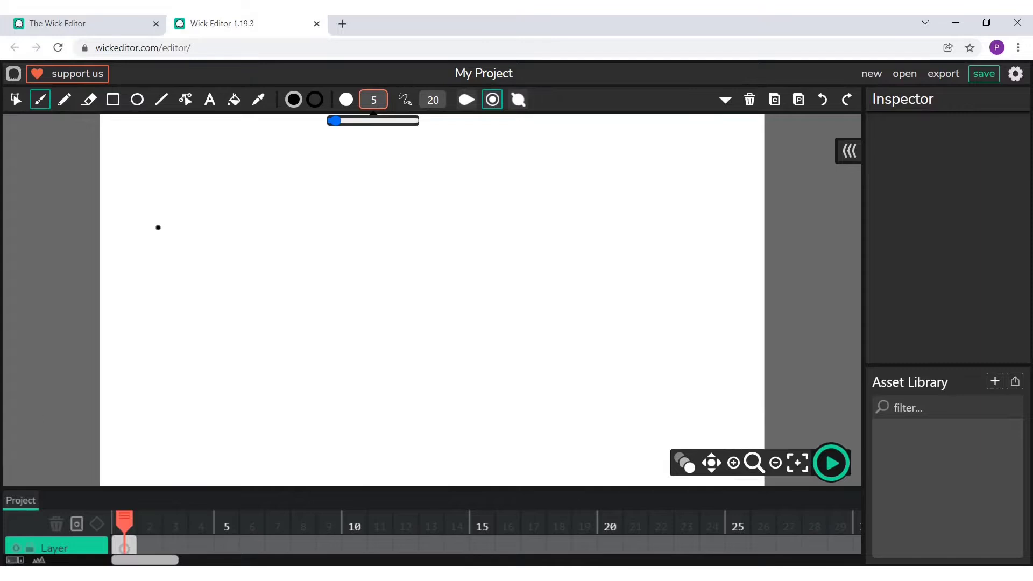
mouse_move(154, 221)
left_mouse_down()
mouse_move(164, 194)
mouse_move(184, 193)
mouse_move(194, 170)
mouse_move(254, 165)
mouse_move(301, 180)
mouse_move(320, 224)
mouse_move(193, 214)
mouse_move(152, 226)
left_mouse_up()
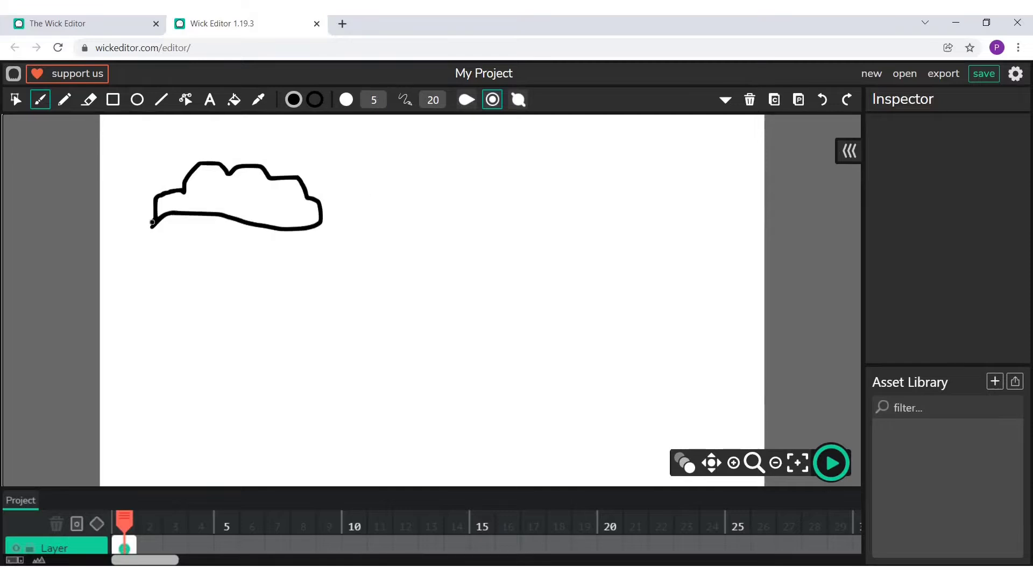
key("ctrl+z")
mouse_move(159, 221)
left_mouse_down()
mouse_move(185, 178)
mouse_move(248, 156)
mouse_move(286, 168)
mouse_move(335, 229)
mouse_move(175, 232)
left_mouse_up()
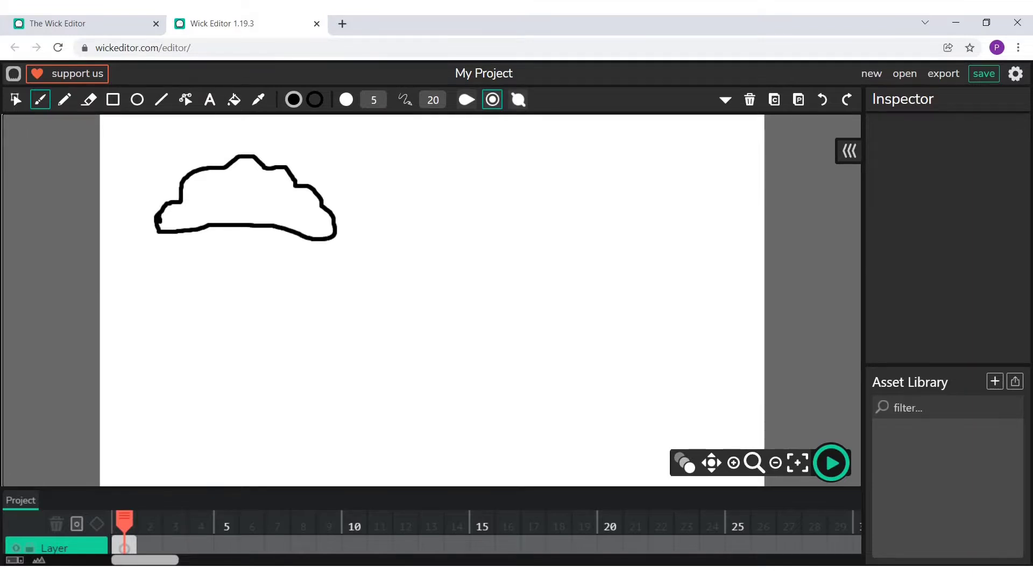
mouse_move(408, 216)
left_mouse_down()
mouse_move(436, 164)
mouse_move(473, 159)
mouse_move(535, 199)
mouse_move(575, 206)
mouse_move(526, 221)
mouse_move(430, 225)
left_mouse_up()
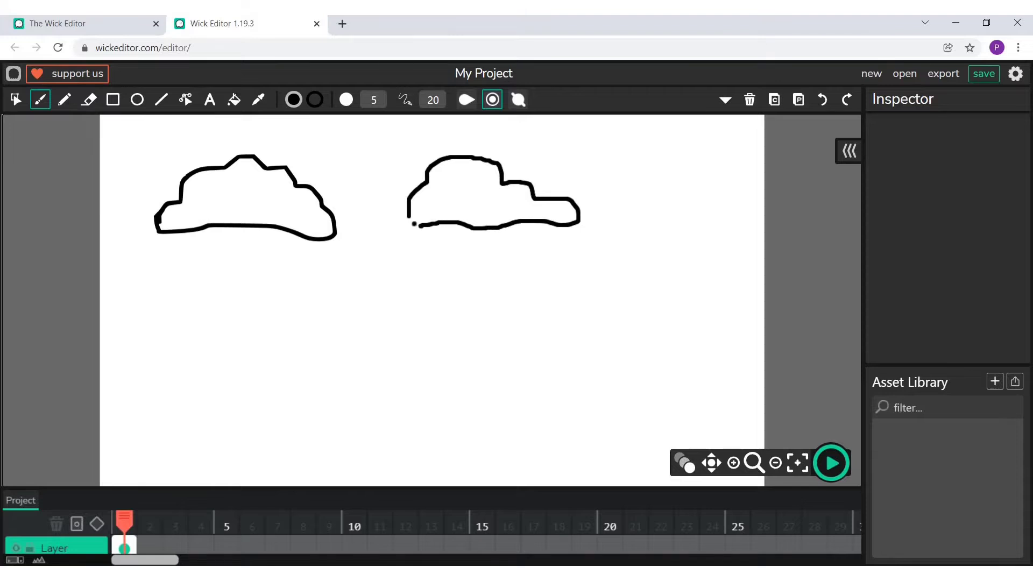
mouse_move(519, 181)
left_mouse_down()
mouse_move(547, 153)
mouse_move(609, 143)
mouse_move(666, 208)
mouse_move(578, 210)
left_mouse_up()
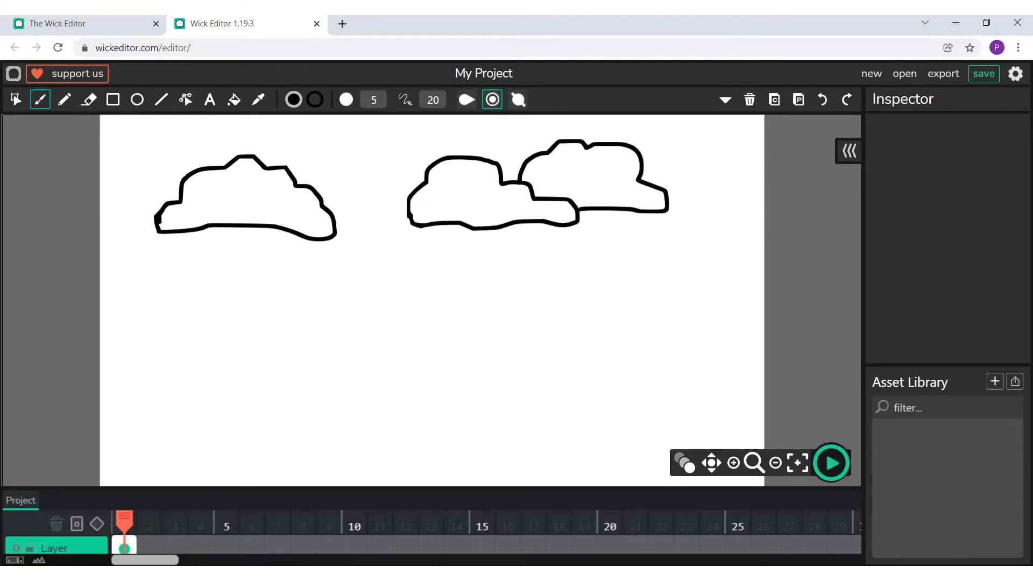
- Duplicate the single cloud and shrink the original to about 165 by 70 px in the canvas's upper-left corner
left_click(15, 100)
left_click_drag(155, 152, 324, 280)
left_click(774, 100)
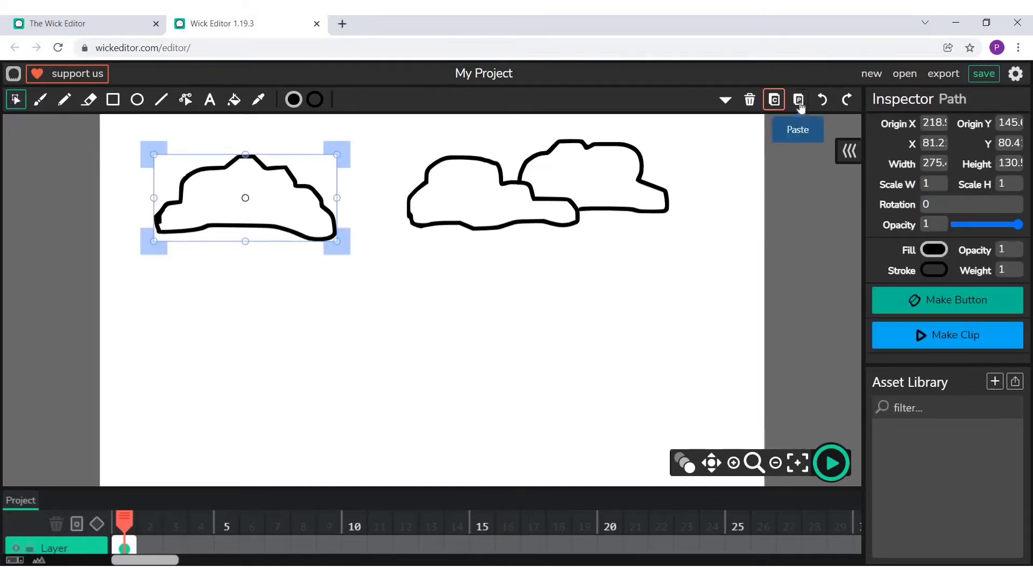
left_click(798, 100)
left_click_drag(262, 228, 418, 285)
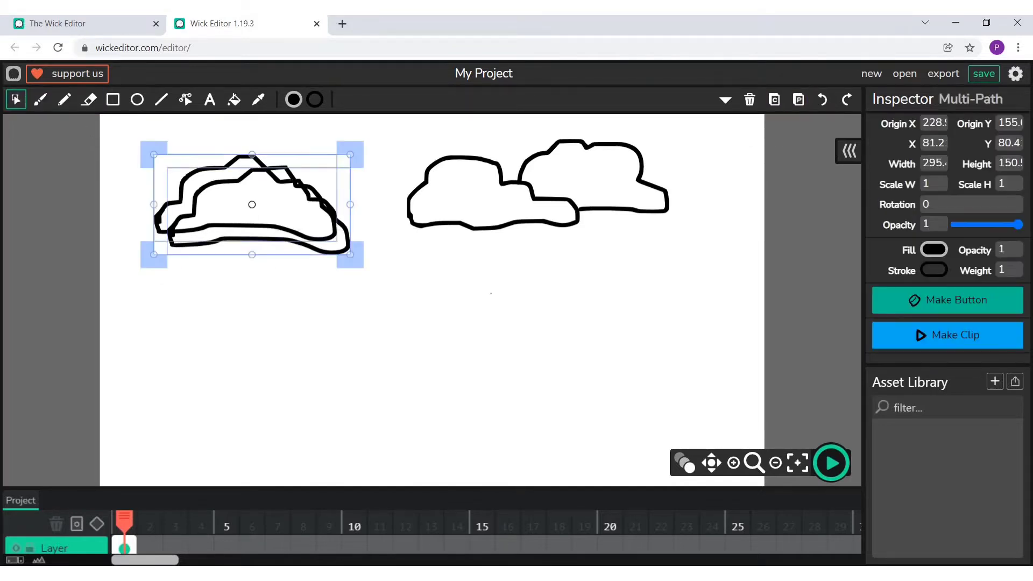
left_click(491, 293)
left_click_drag(334, 232, 194, 156)
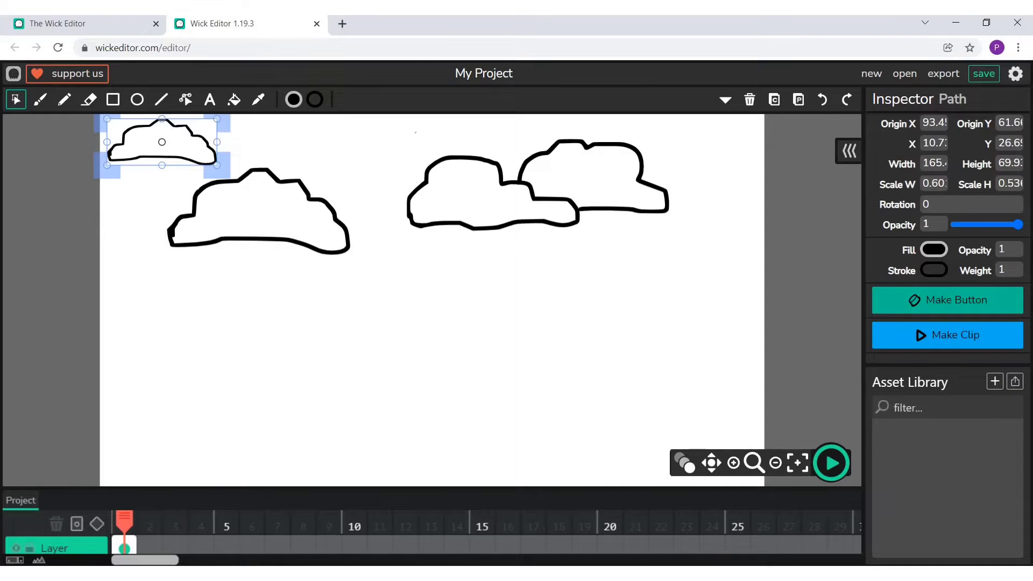
- Shrink the overlapping pair of clouds and move it to the canvas's upper-right corner
left_click_drag(415, 133, 647, 221)
left_click(561, 295)
mouse_move(540, 189)
left_mouse_down()
mouse_move(698, 157)
mouse_move(546, 188)
left_mouse_up()
left_click(438, 137)
left_click_drag(439, 137, 649, 258)
left_click_drag(584, 184, 682, 169)
left_click(640, 274)
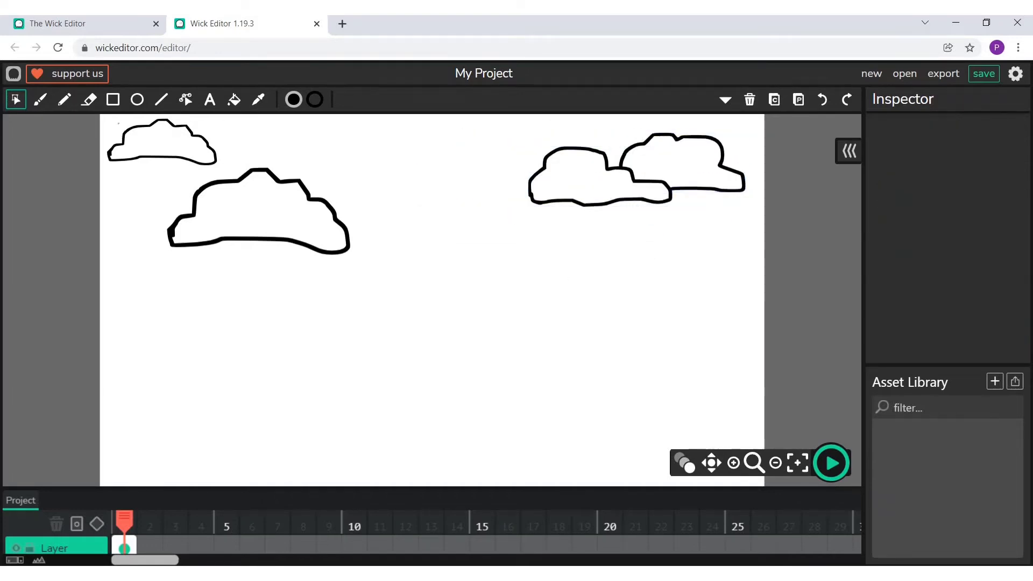
- Duplicate the small corner cloud and place the copy between the large cloud and the overlapping pair
left_click(127, 132)
left_click(776, 101)
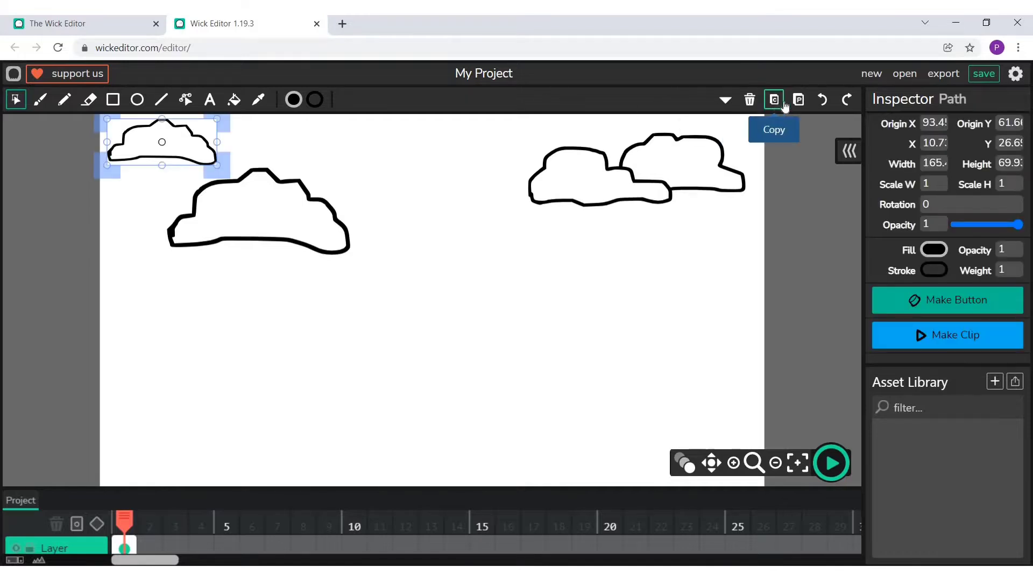
left_click(797, 103)
left_click_drag(391, 162, 425, 172)
left_click(357, 378)
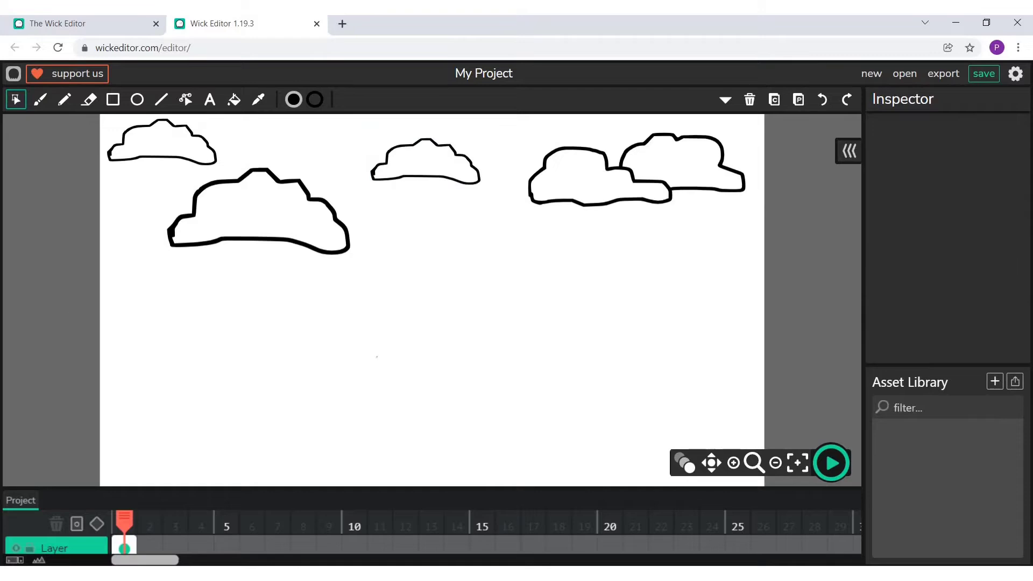
- Draw a yellow rectangle about 128 by 117 px with a black outline of width 2 below the large cloud
left_click(112, 106)
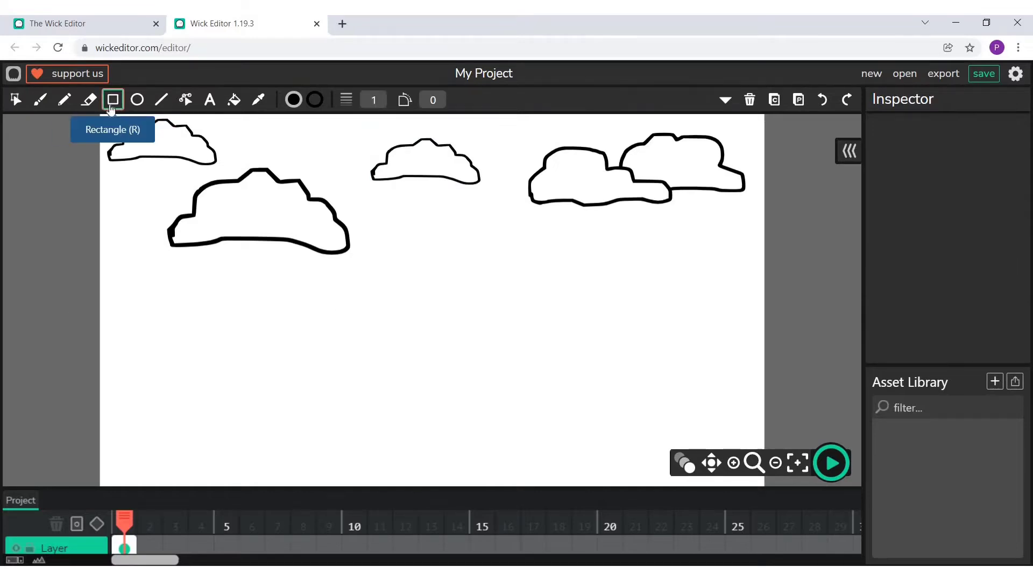
left_click(294, 99)
left_click(283, 151)
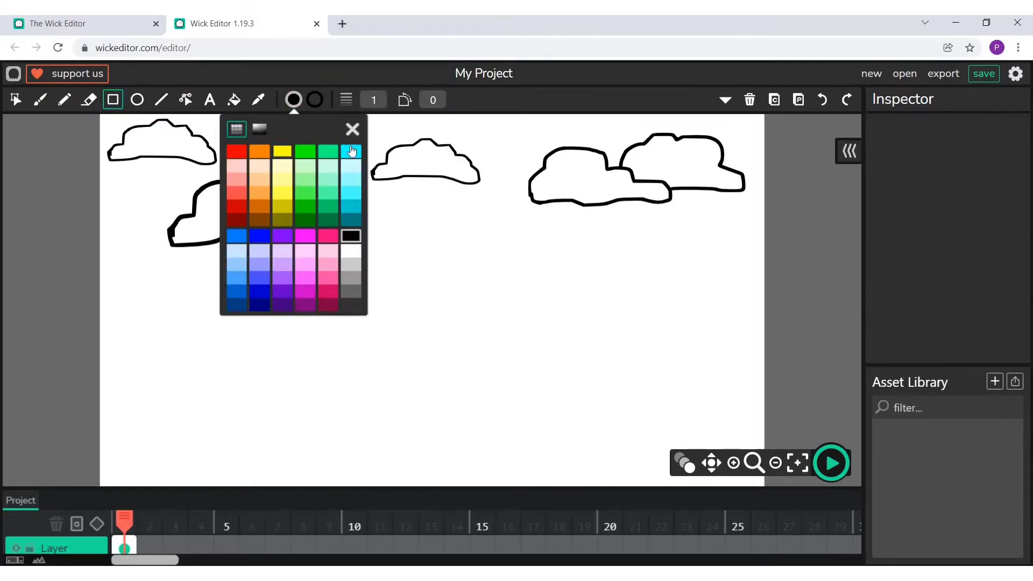
left_click(315, 99)
left_click(316, 100)
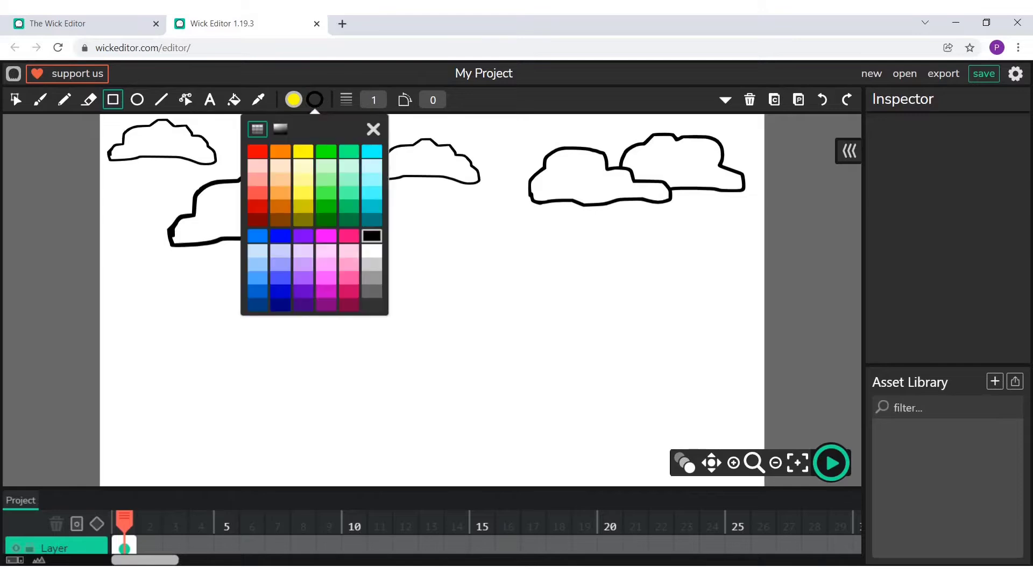
left_click(373, 99)
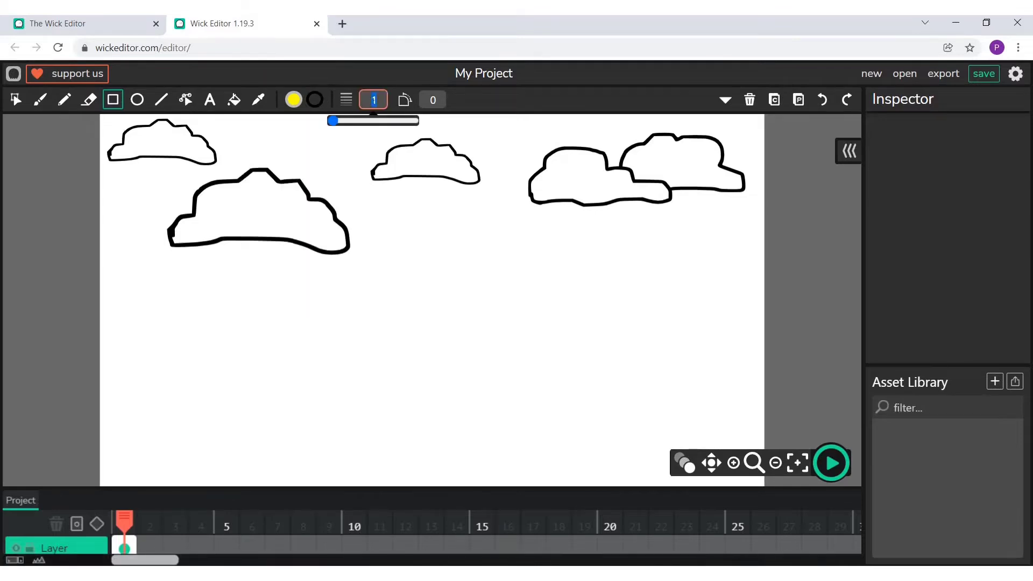
mouse_move(200, 309)
left_mouse_down()
mouse_move(285, 364)
mouse_move(285, 387)
left_mouse_up()
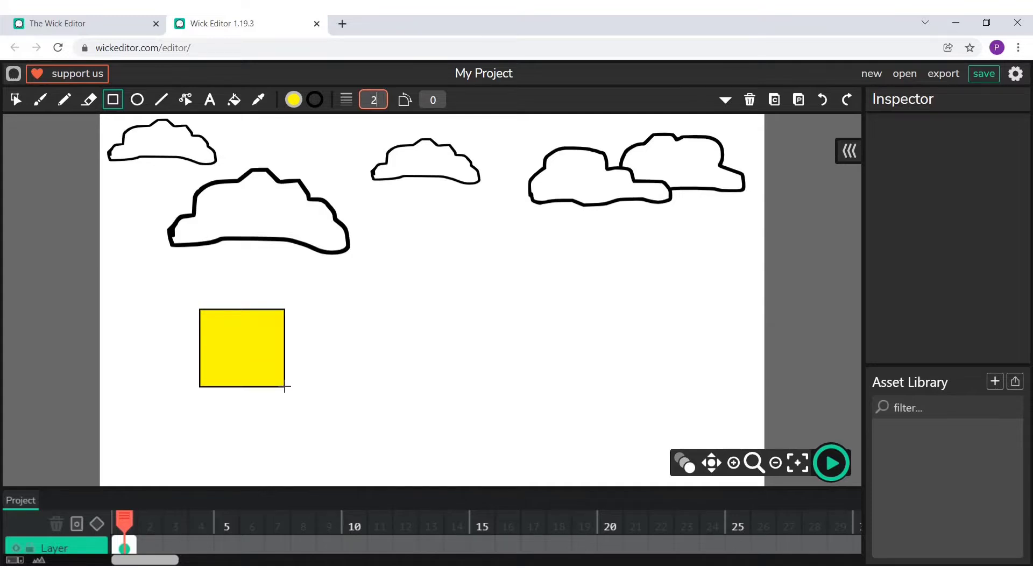
left_click(15, 105)
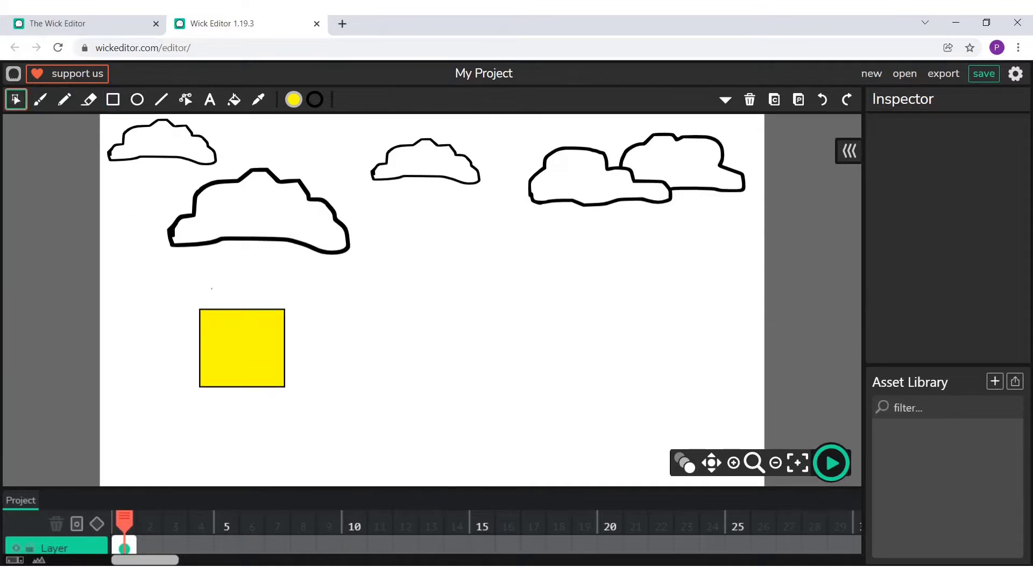
left_click(232, 339)
left_click_drag(197, 294, 178, 336)
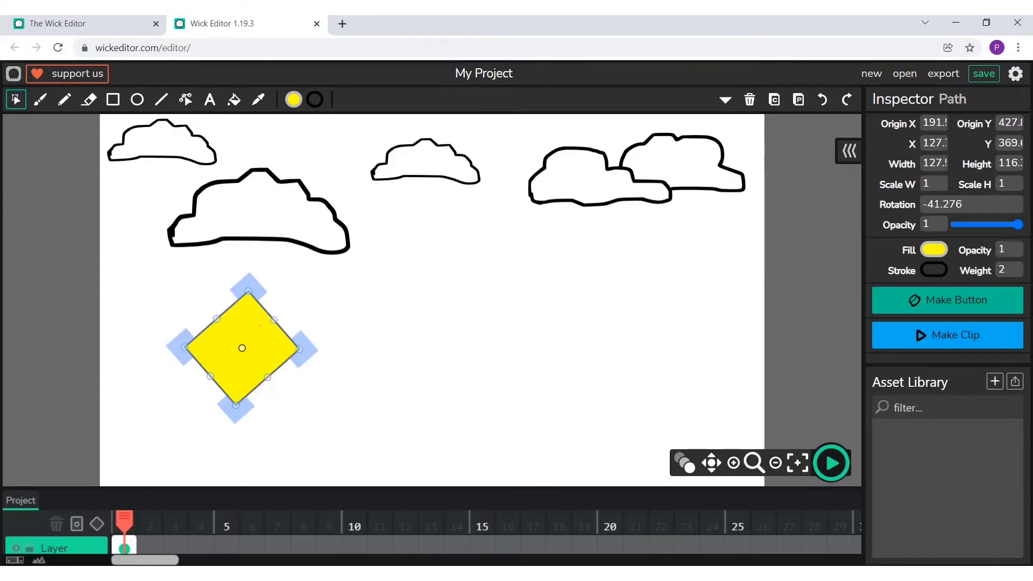
left_click_drag(245, 278, 276, 300)
left_click(365, 352)
- Resize the yellow rectangle into a square and rotate it into a diamond
left_click(268, 358)
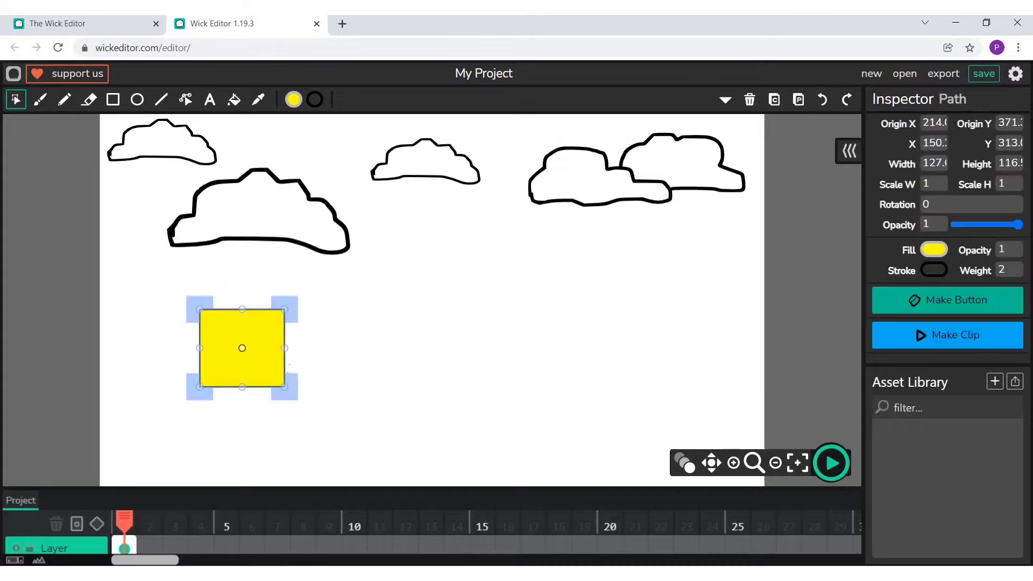
left_click_drag(281, 385, 288, 393)
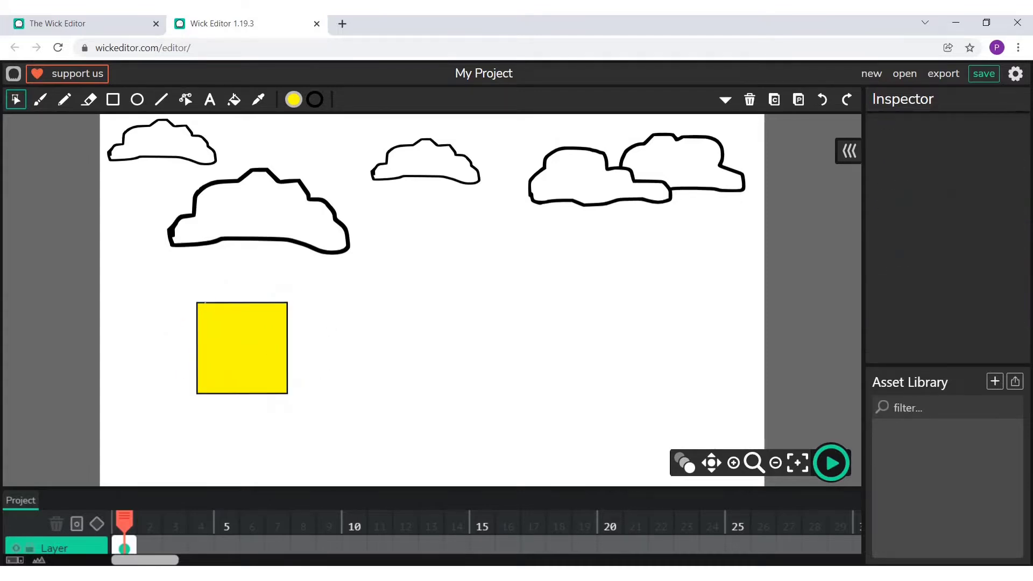
left_click_drag(189, 287, 164, 339)
left_click(342, 342)
- Move the yellow diamond to the middle of the canvas, below the small central cloud
left_click(229, 338)
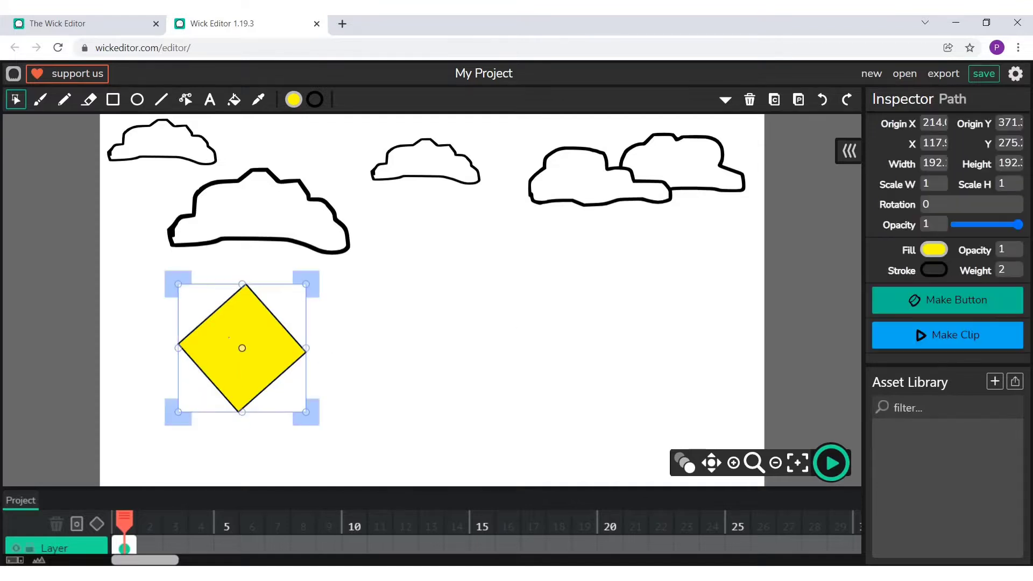
left_click_drag(260, 343, 451, 274)
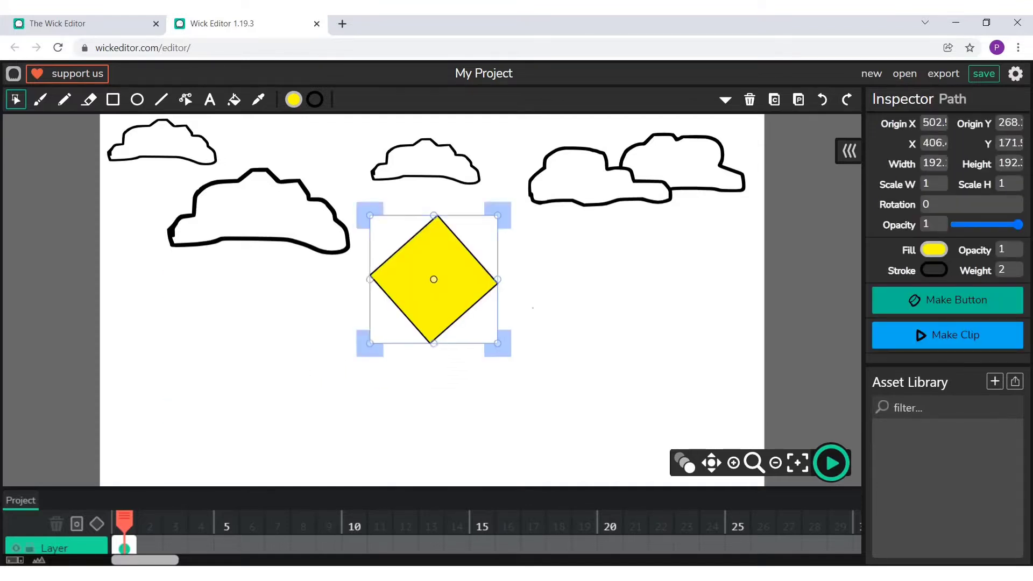
left_click(533, 308)
- Draw a white ellipse eye about 24 by 51 px with a black outline on the upper part of the yellow diamond
left_click(137, 100)
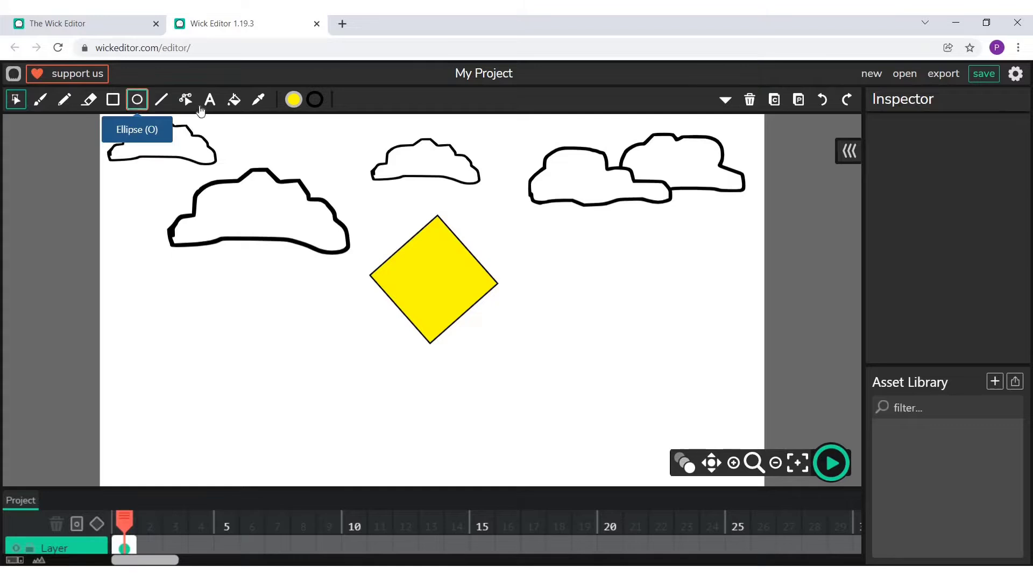
left_click(293, 101)
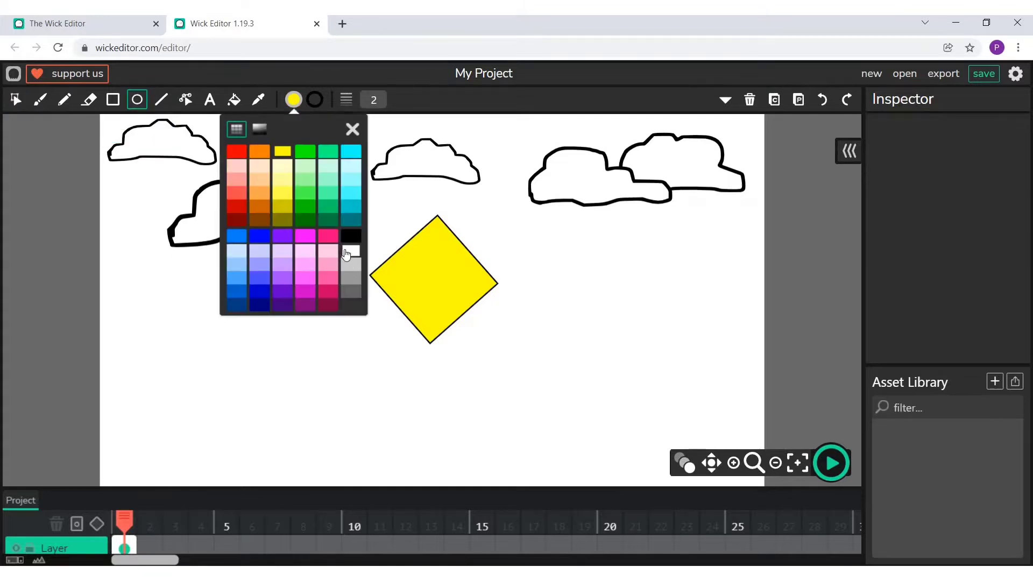
left_click(350, 255)
left_click(351, 128)
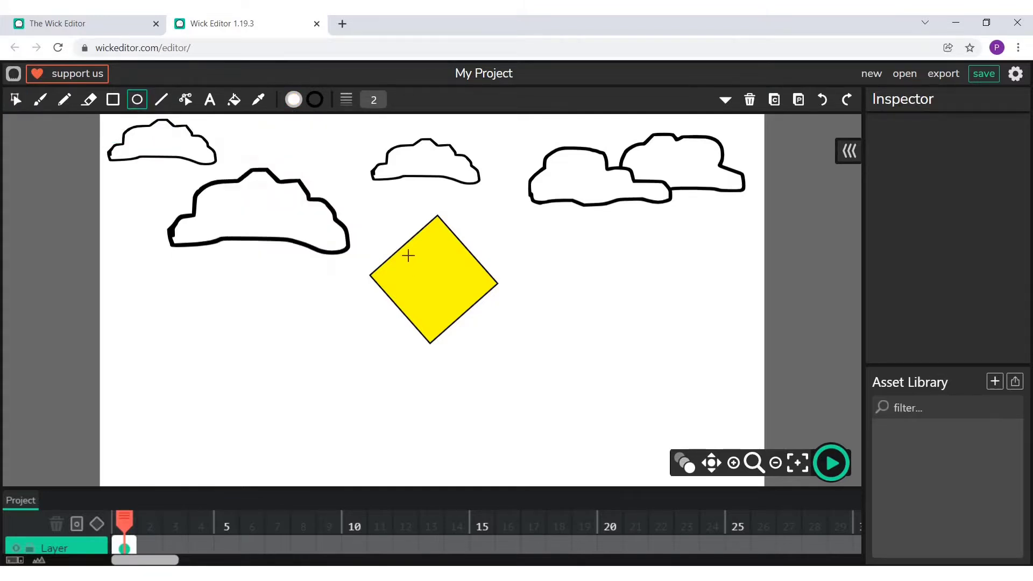
left_click(733, 463)
left_click(734, 463)
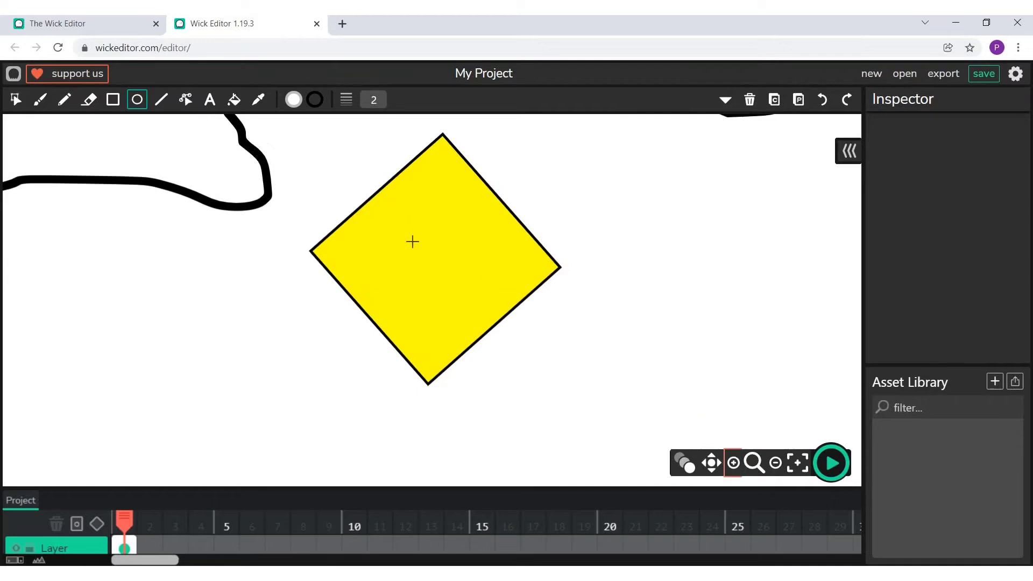
left_click_drag(389, 193, 420, 259)
- Duplicate the white eye and place the copy level with it on the diamond's right side
left_click(16, 100)
left_click(407, 222)
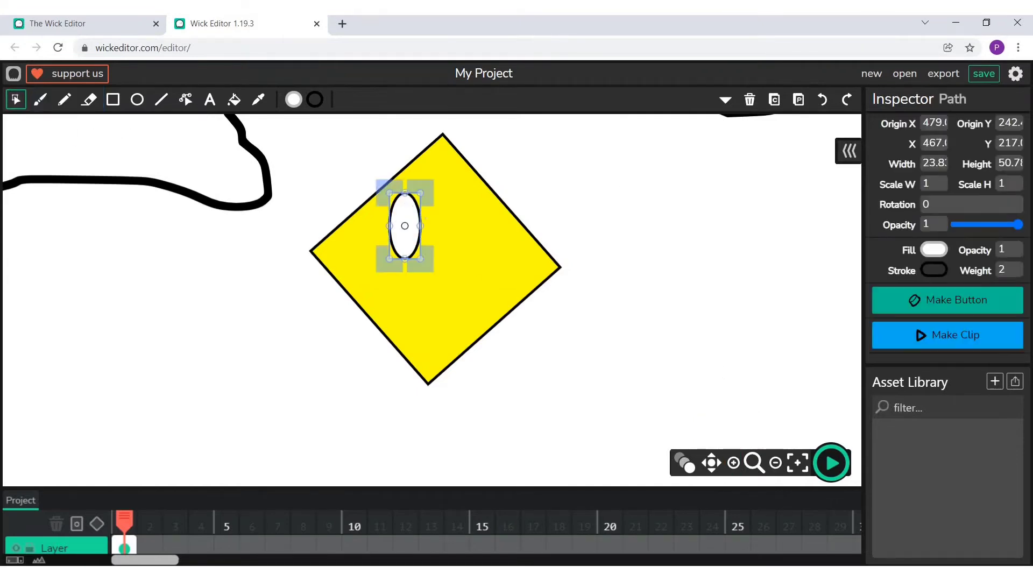
left_click(774, 100)
left_click(798, 99)
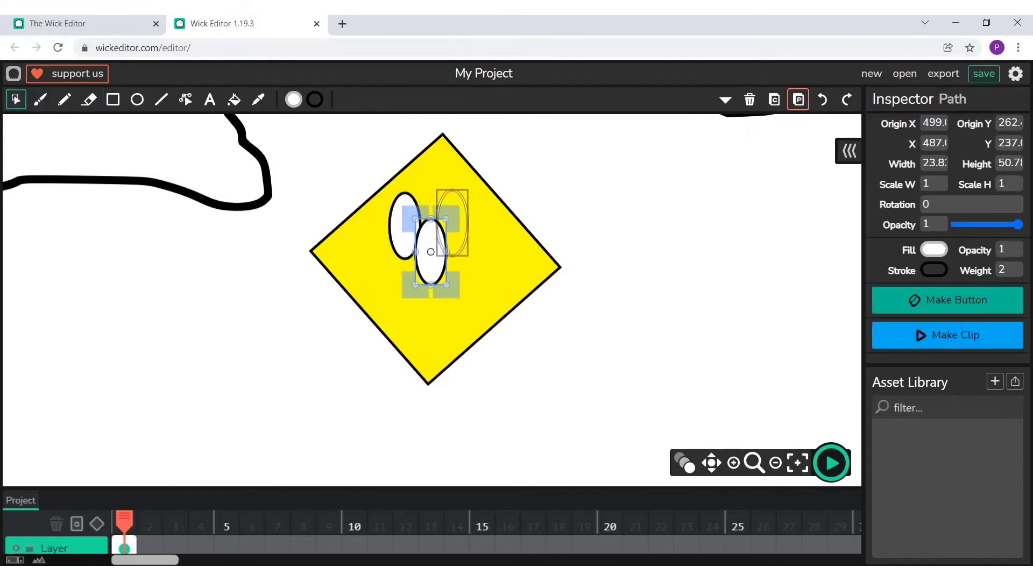
left_click_drag(452, 223, 458, 225)
left_click(662, 153)
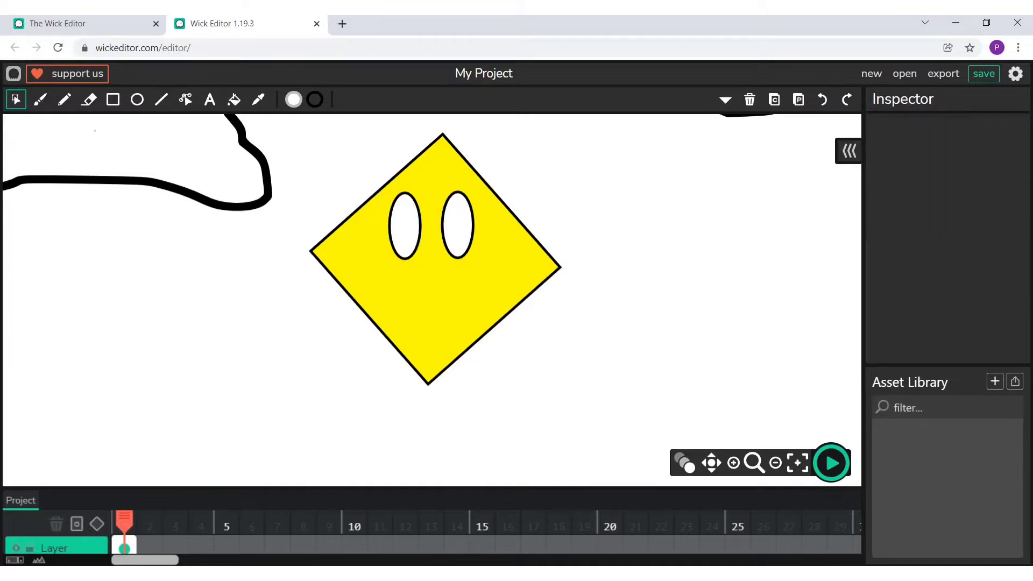
- Draw a black-filled ellipse as a pupil in the lower part of the left eye
left_click(137, 100)
left_click(294, 99)
left_click(351, 236)
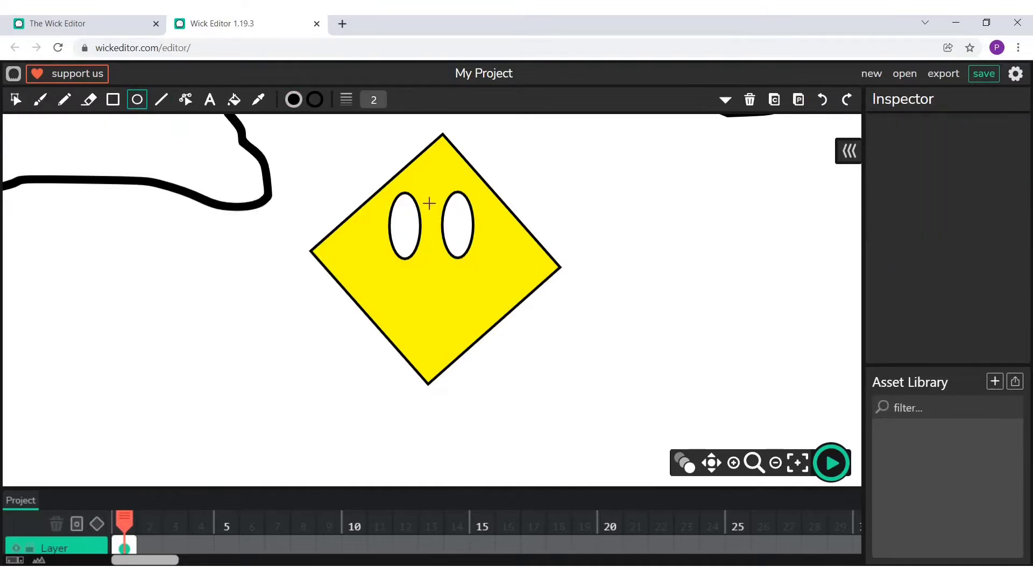
left_click_drag(395, 221, 416, 258)
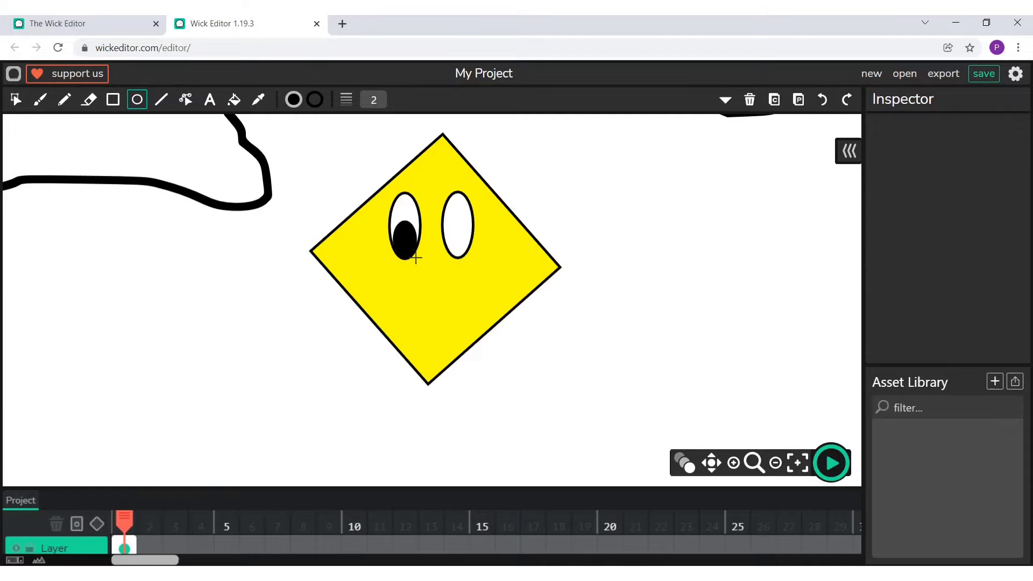
- Duplicate the black pupil and place the copy in the lower part of the right eye
left_click(16, 99)
left_click(412, 227)
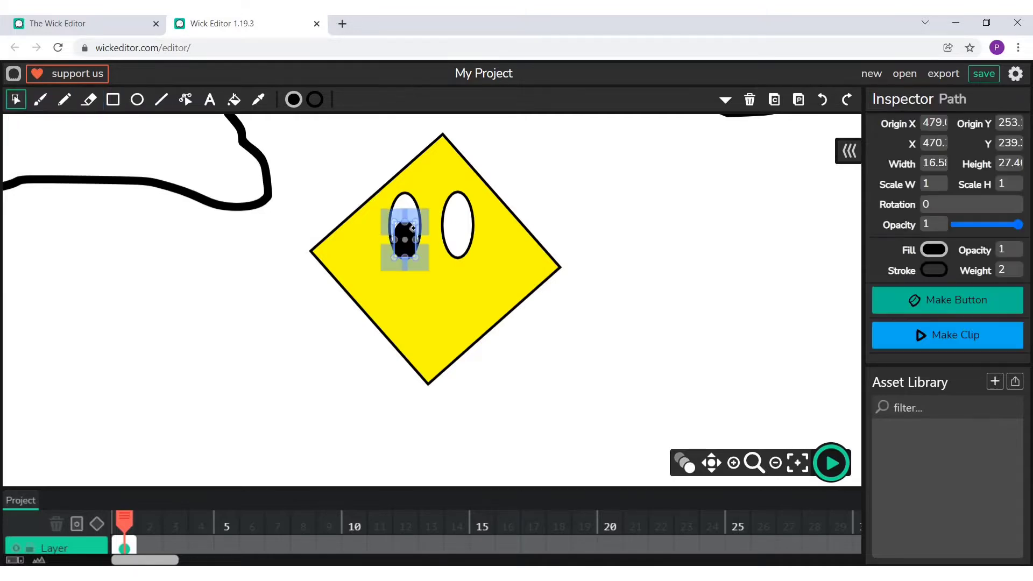
left_click(774, 100)
left_click(798, 100)
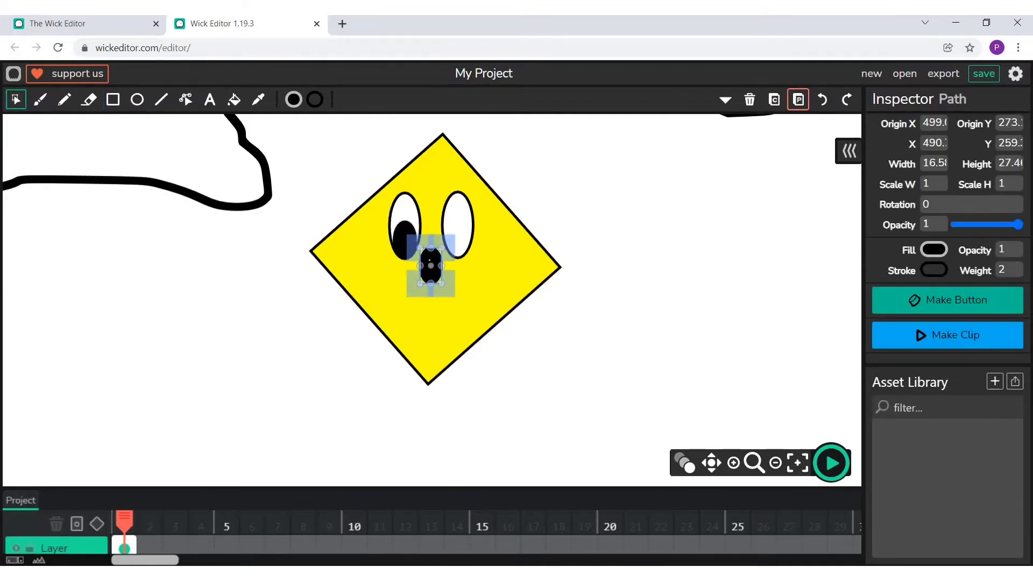
left_click_drag(430, 261, 458, 234)
left_click(333, 178)
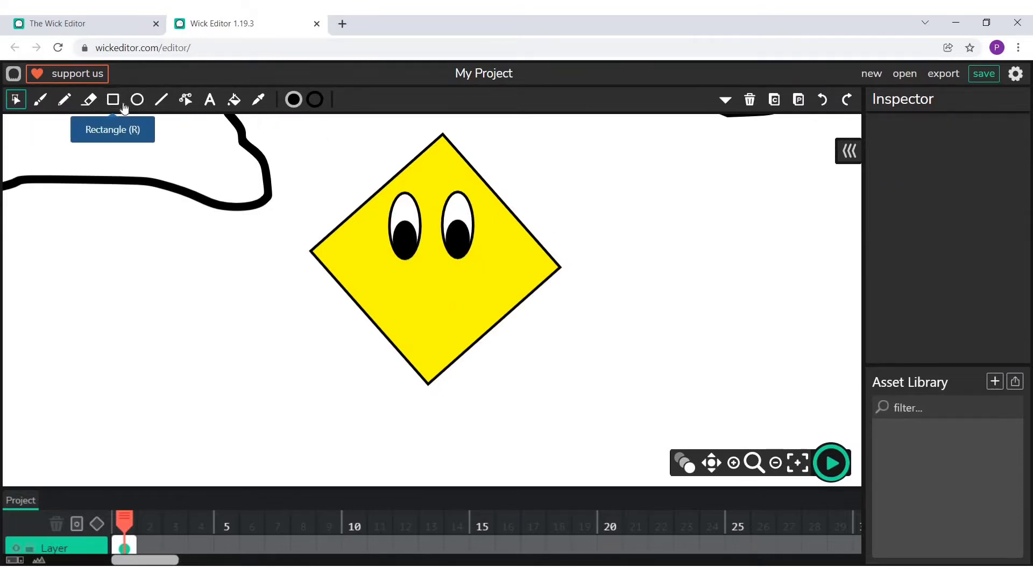
- Draw a red-filled ellipse below the eyes and pull its upper left and right edges outward to shape a smiling mouth
left_click(137, 100)
left_click(293, 99)
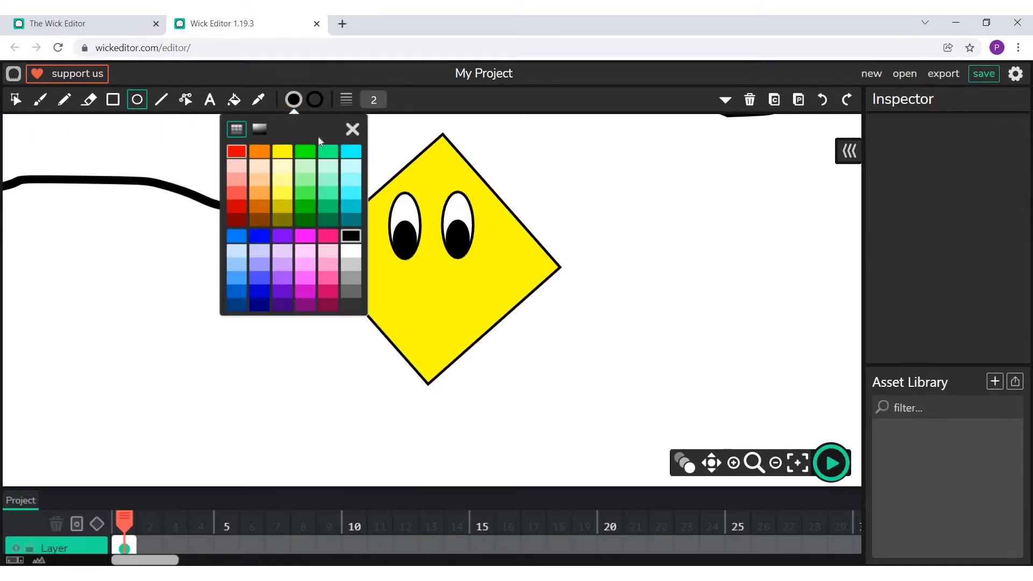
left_click(236, 151)
left_click(353, 130)
left_click_drag(399, 284, 486, 284)
left_click(185, 100)
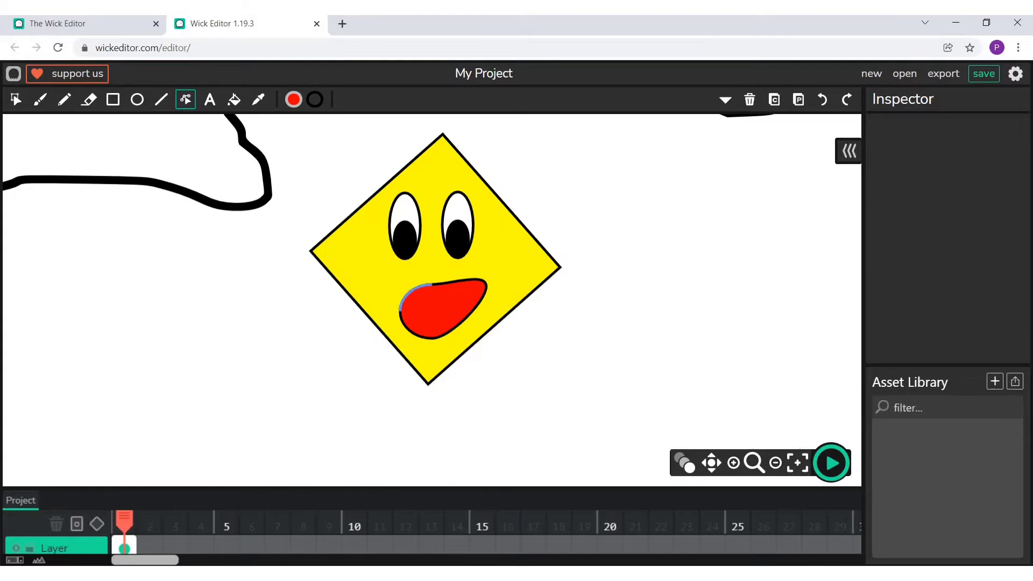
left_click_drag(401, 303, 377, 282)
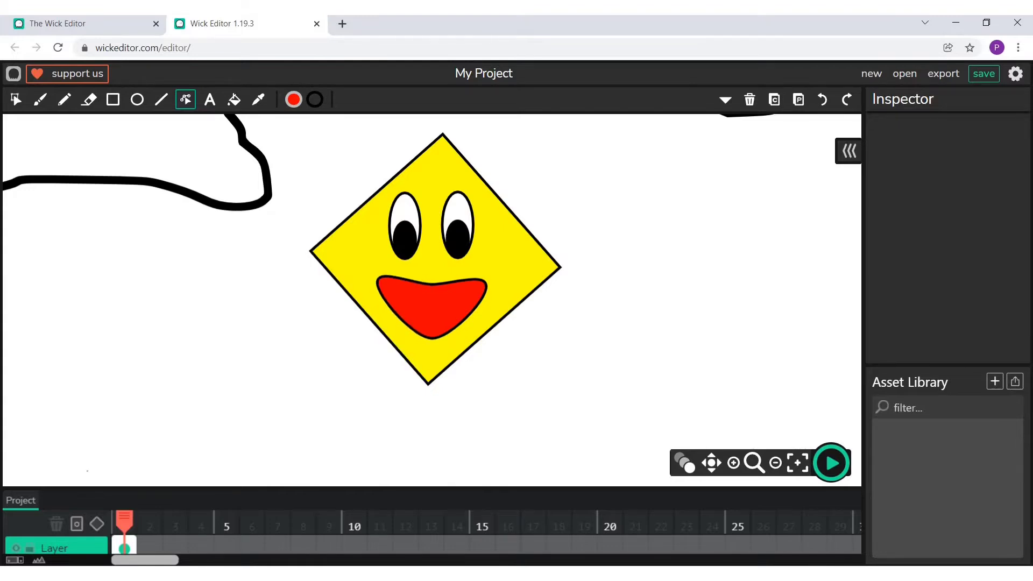
- Draw a triangle of straight black lines hanging from the diamond's bottom tip and fill it with purple
key("l")
left_click_drag(428, 383, 359, 431)
left_click_drag(427, 383, 477, 437)
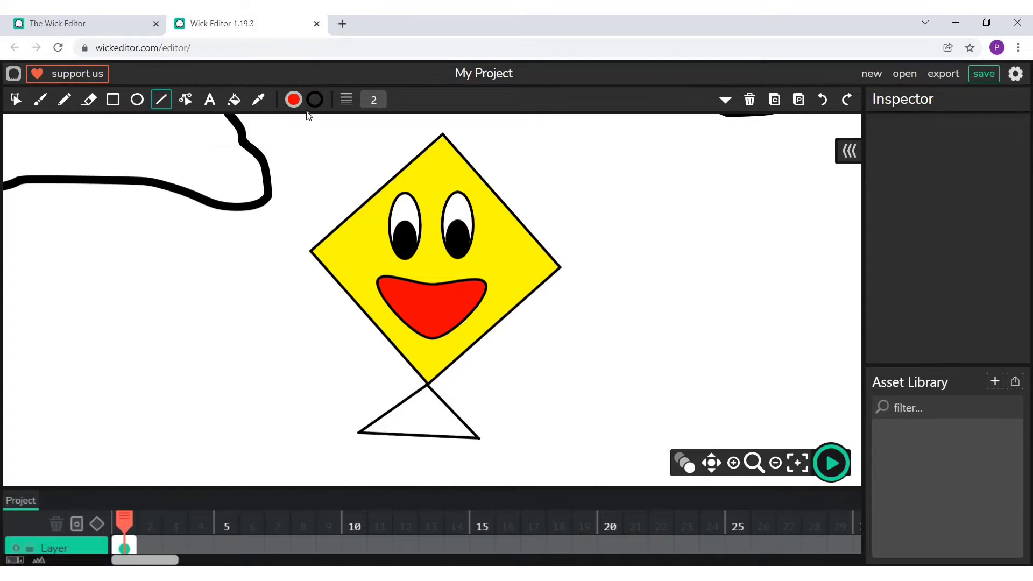
left_click(233, 99)
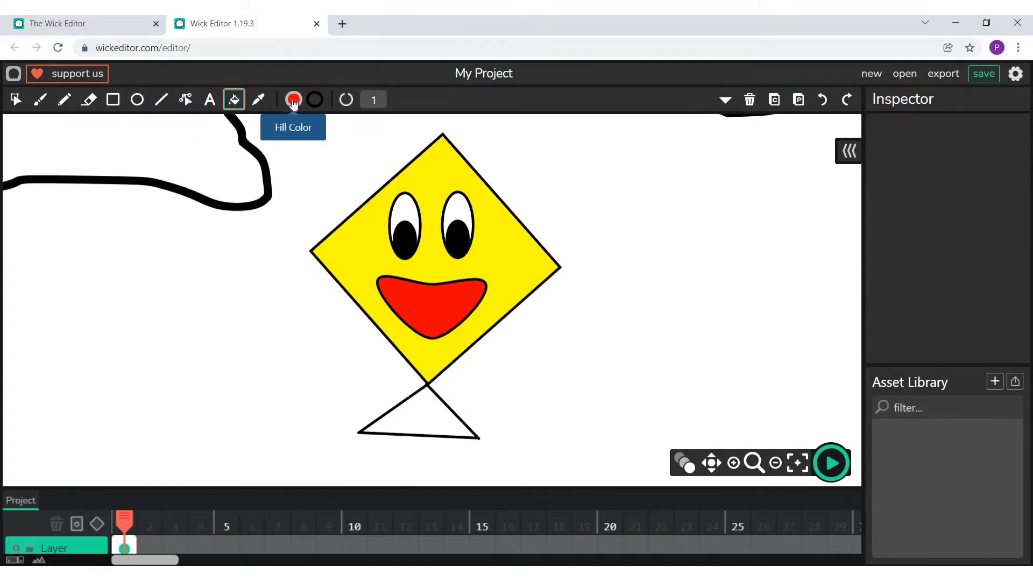
left_click(294, 101)
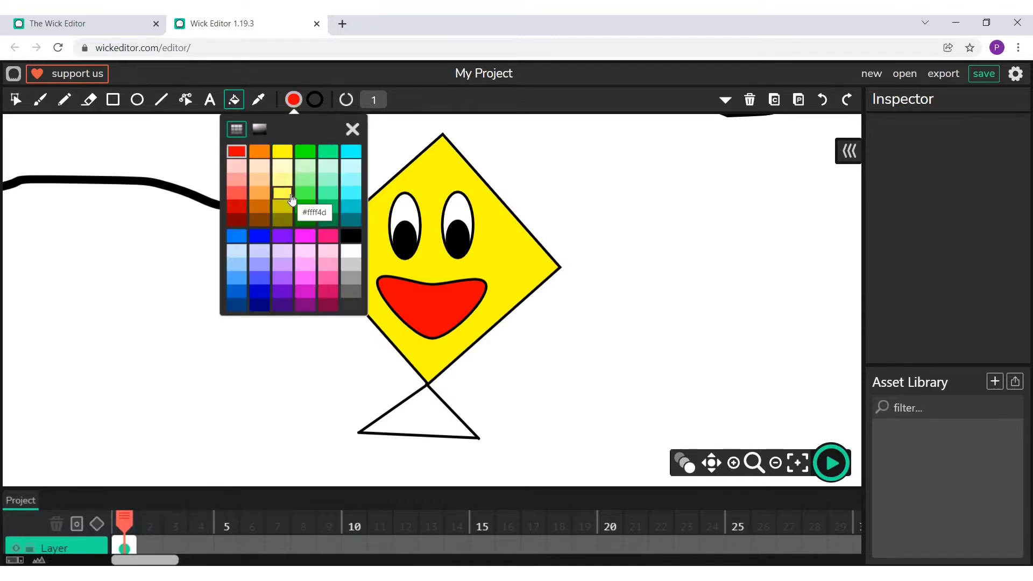
left_click(283, 236)
left_click(431, 419)
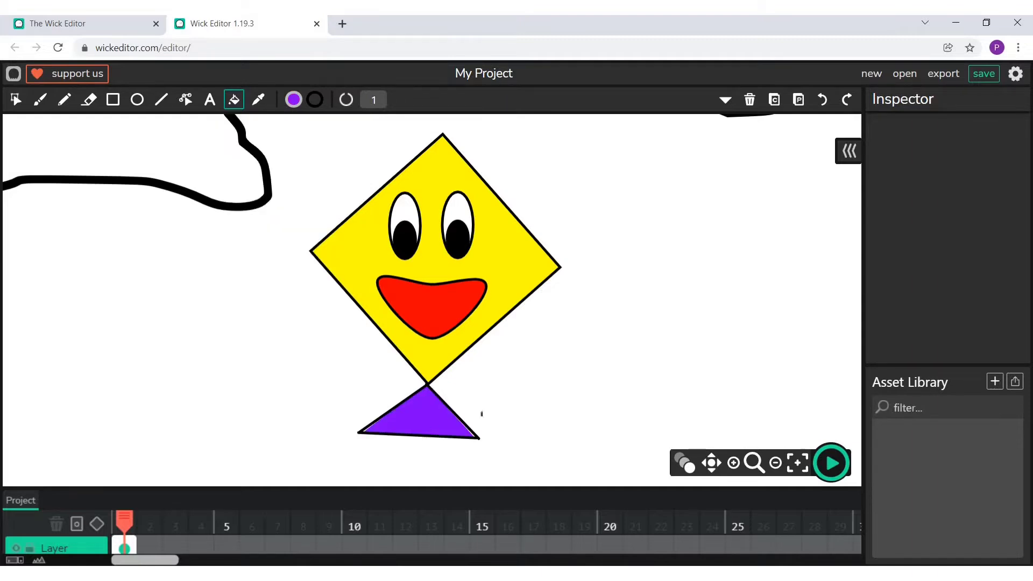
- Move the whole kite, including face and purple triangle, to the left below the large cloud
left_click(798, 462)
left_click(16, 100)
left_click_drag(373, 218, 473, 345)
left_click(533, 298)
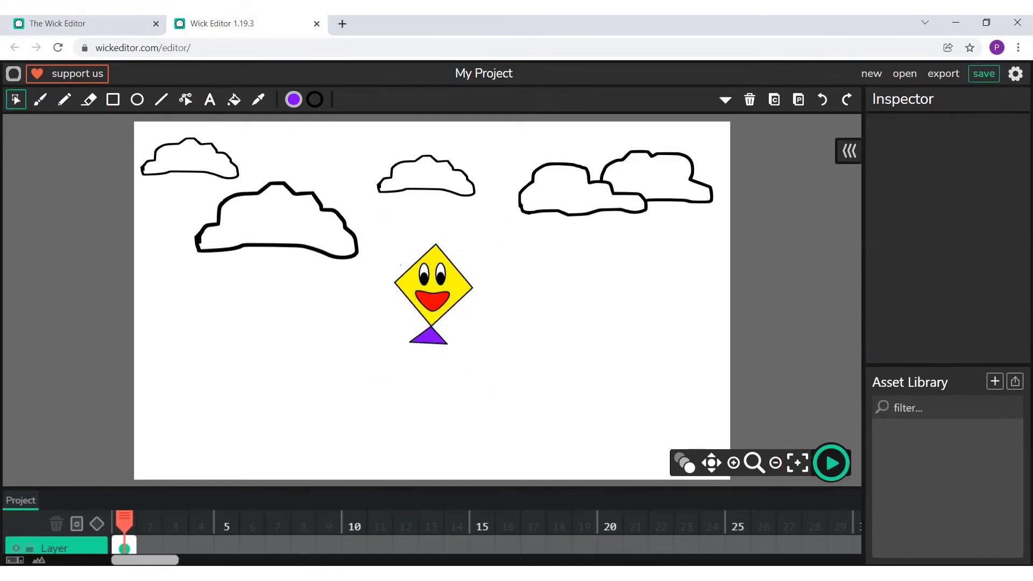
left_click(424, 268)
left_click_drag(381, 242, 541, 406)
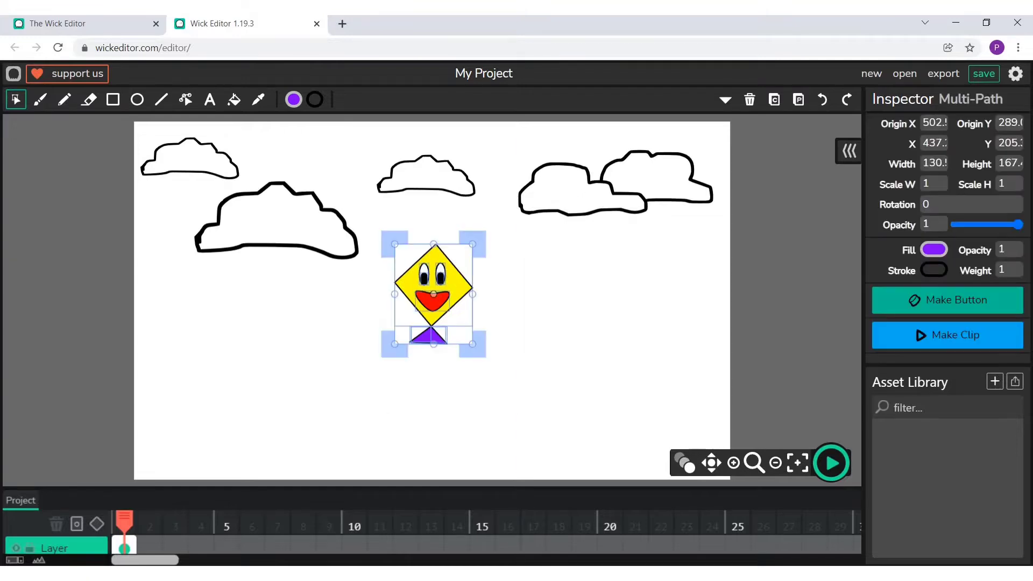
left_click_drag(434, 294, 296, 344)
- Rotate the whole kite clockwise so it leans to the right
left_click(226, 284)
left_click(285, 325)
left_click_drag(227, 283, 374, 409)
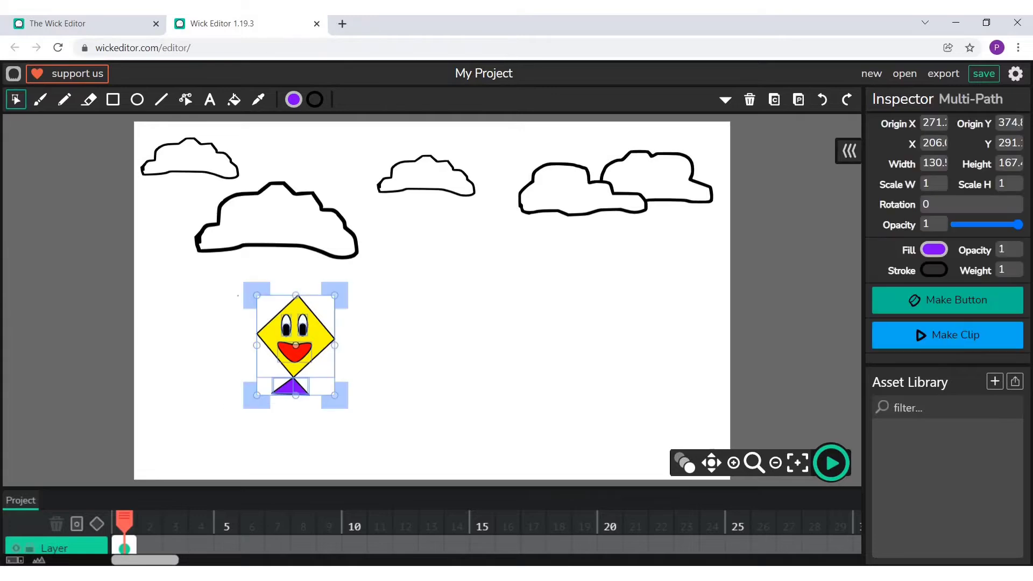
left_click_drag(254, 286, 276, 276)
left_click(223, 270)
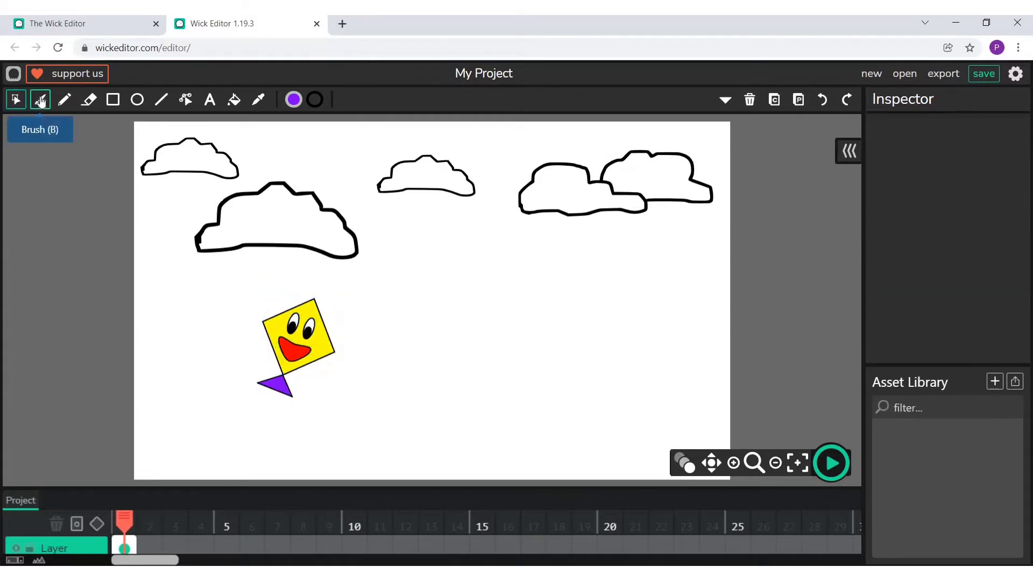
- Draw a wavy pencil string from the purple triangle down to the canvas's lower-left corner
left_click(63, 100)
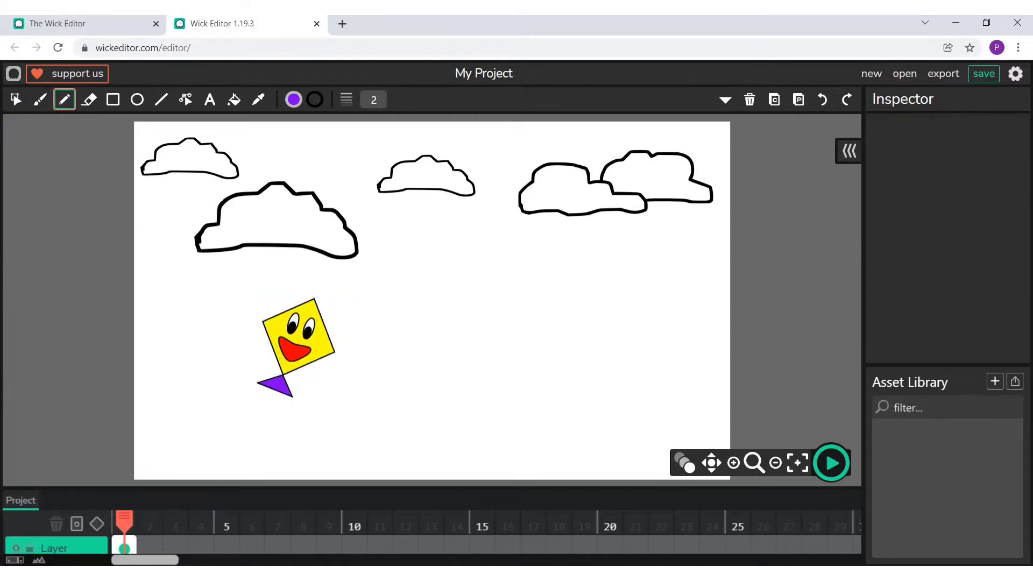
left_click_drag(267, 401, 132, 484)
- Extend the first frame to a length of 2 and add an empty frame at position 3
left_click_drag(133, 546, 161, 547)
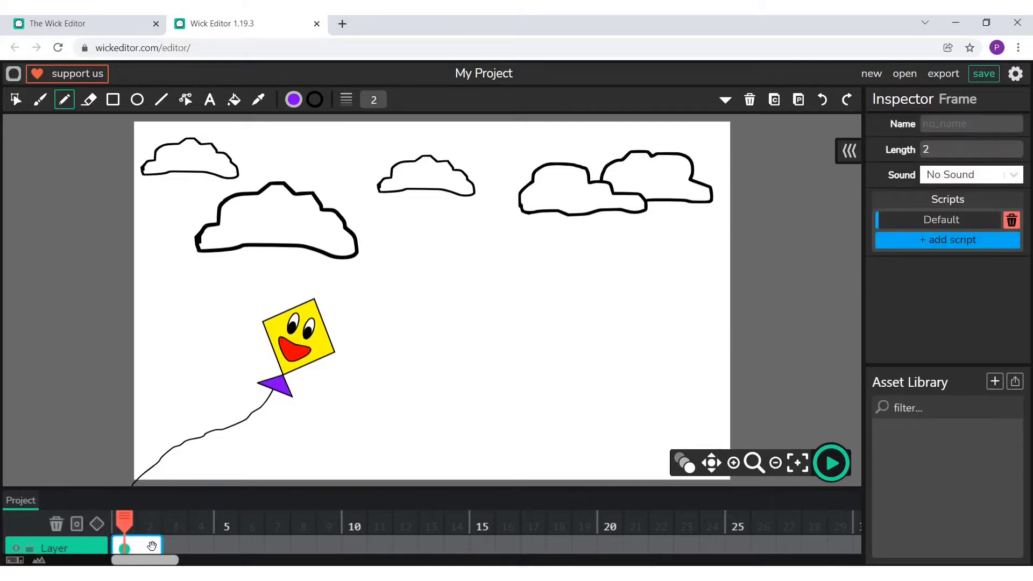
left_click(173, 549)
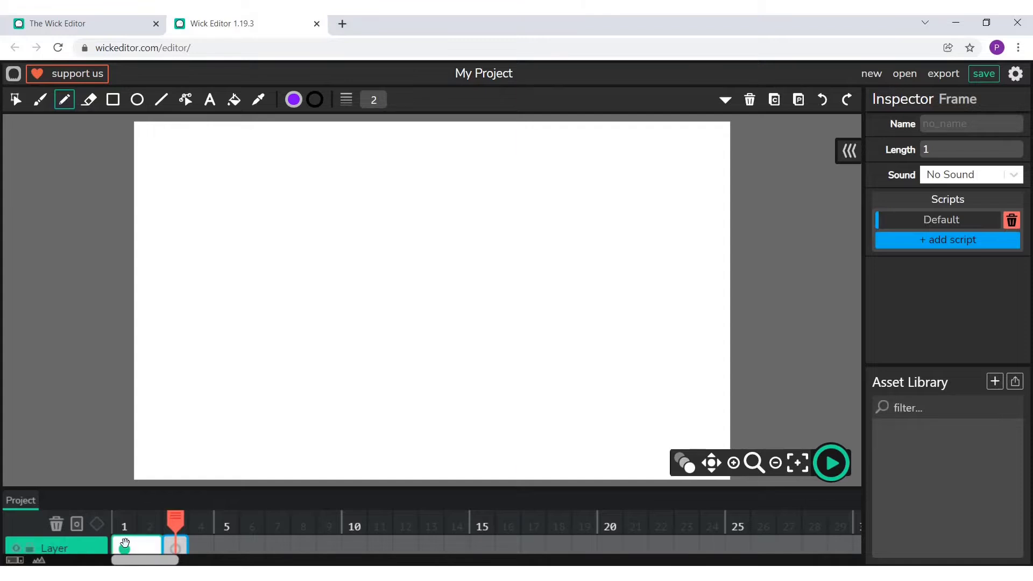
- Copy all clouds, the kite and its string from the first frame into the empty frame at position 3
left_click(125, 547)
left_click(17, 100)
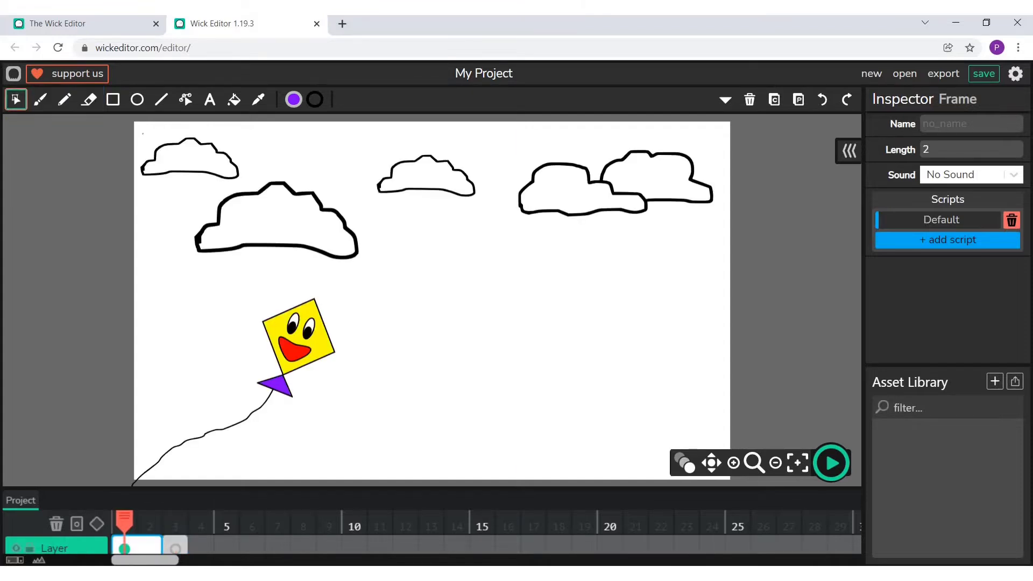
left_click_drag(143, 134, 716, 463)
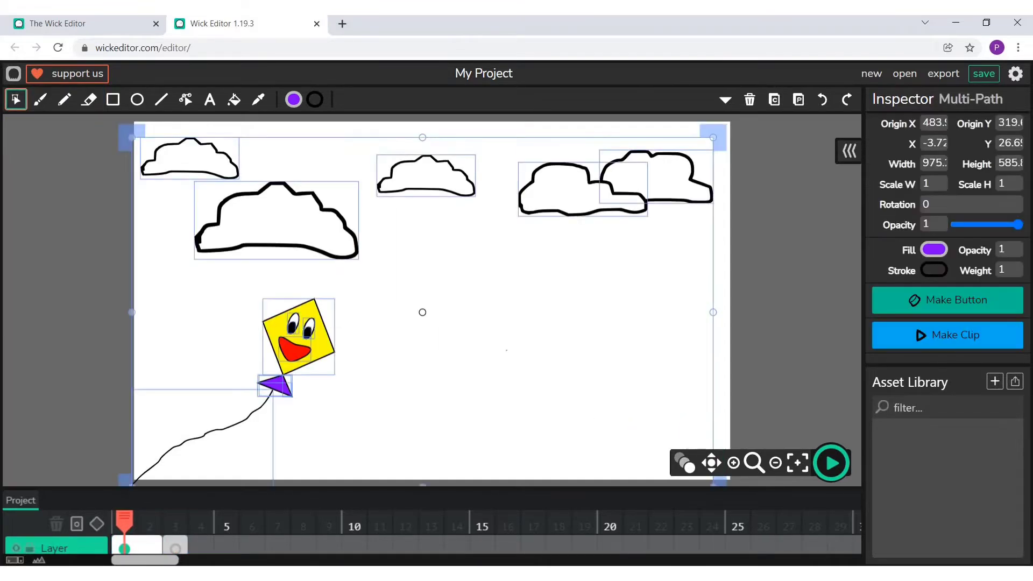
left_click(176, 549)
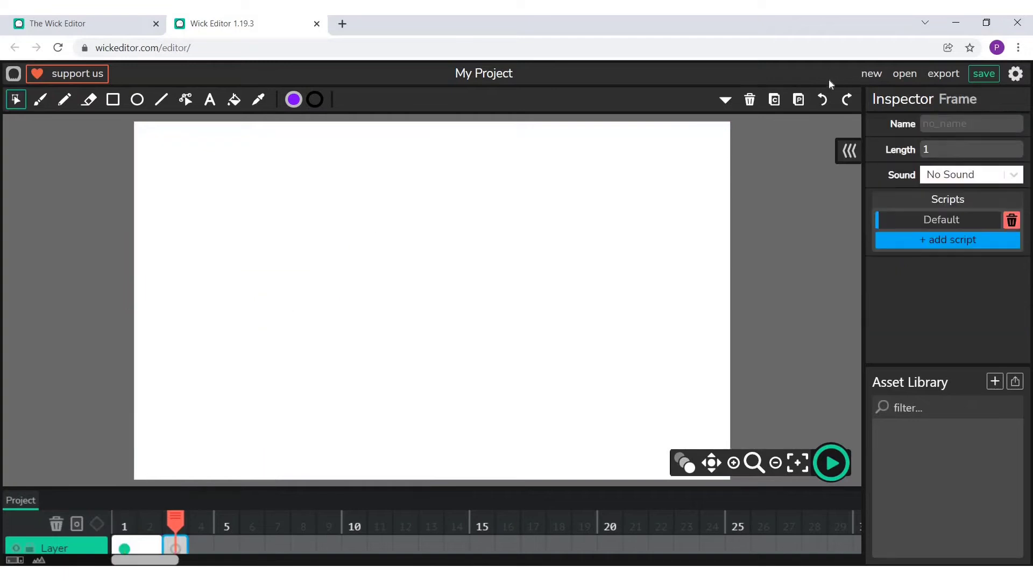
left_click(139, 543)
mouse_move(139, 132)
left_mouse_down()
mouse_move(685, 431)
mouse_move(715, 464)
left_mouse_up()
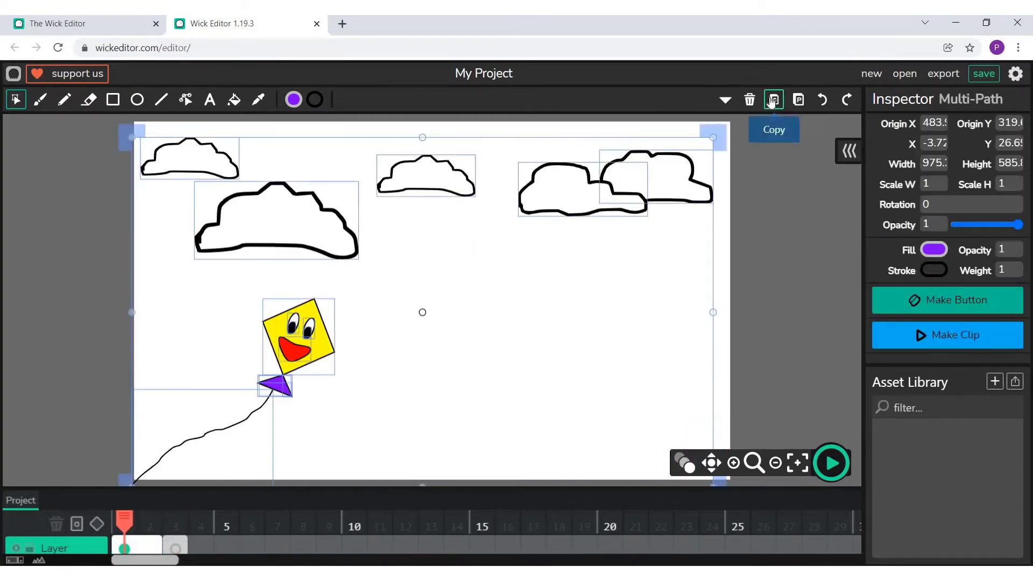
left_click(772, 101)
left_click(176, 547)
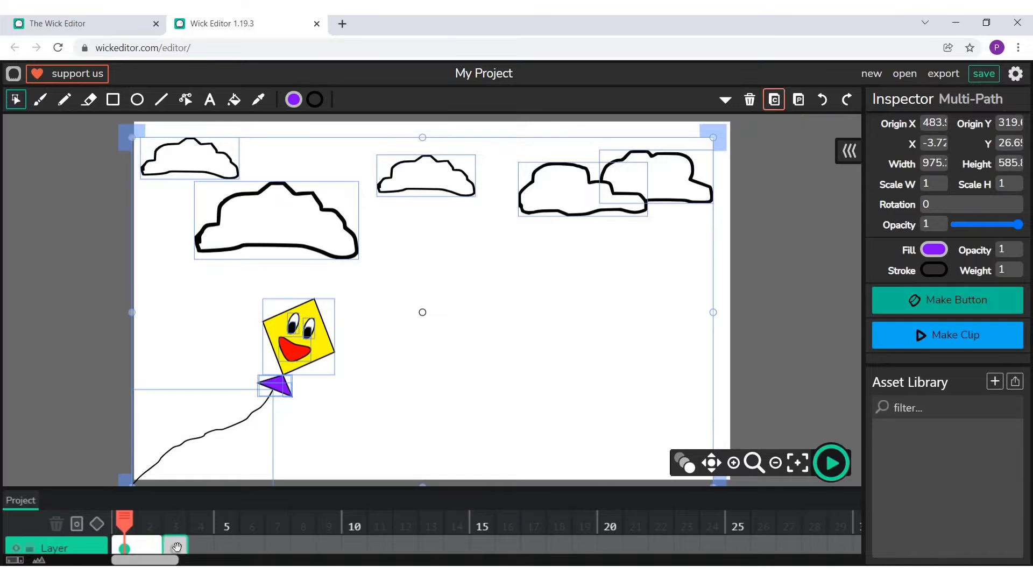
left_click(799, 101)
key("Escape")
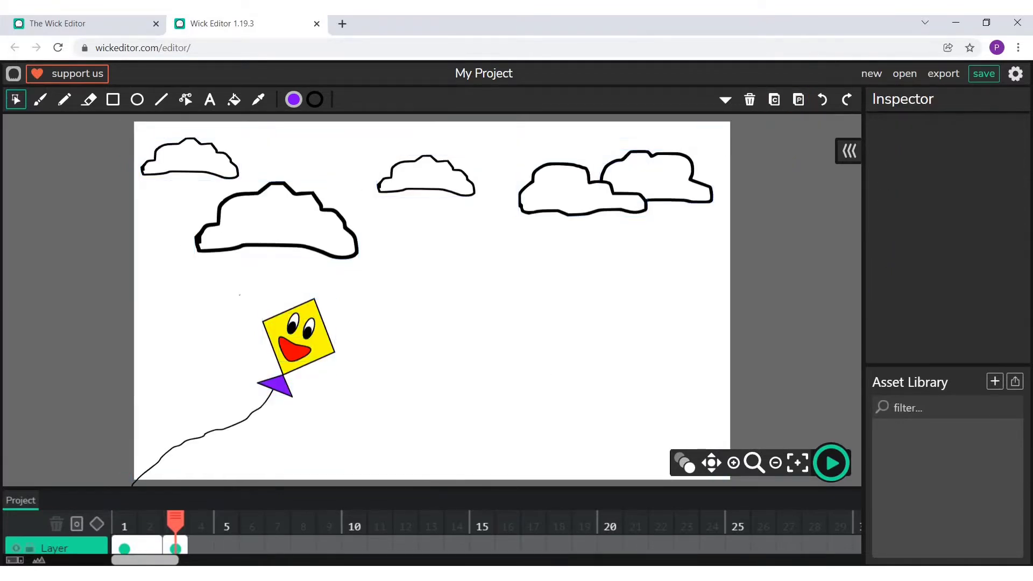
- In frame 3, move the kite and string below the small central cloud and rotate them counterclockwise until the kite is upright
left_click_drag(207, 284, 379, 459)
left_click_drag(299, 336, 455, 268)
left_click(552, 283)
left_click(450, 253)
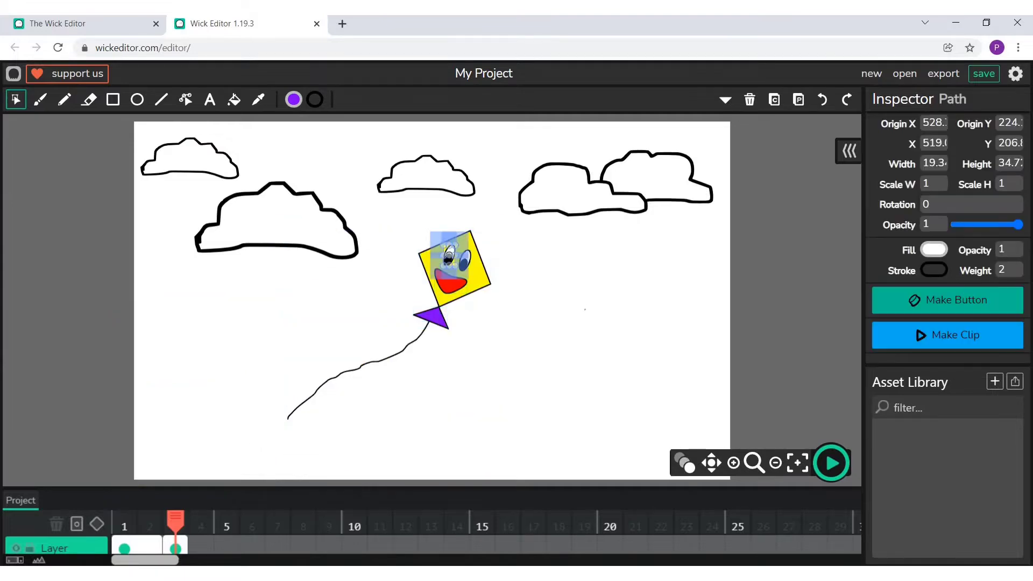
left_click_drag(401, 217, 526, 374)
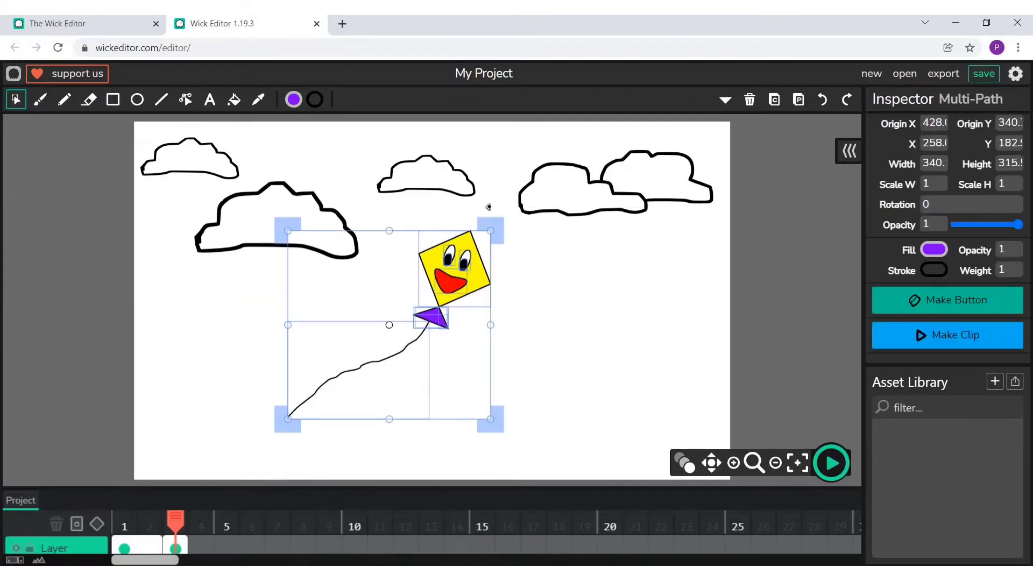
left_click_drag(488, 207, 438, 212)
left_click(268, 461)
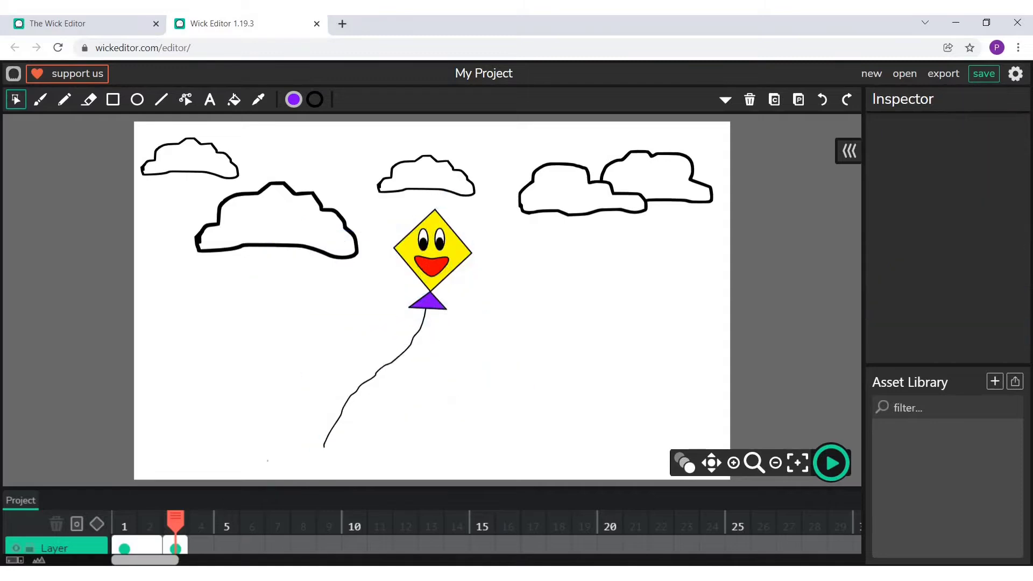
- Stretch the loose lower end of the string down past the canvas's bottom edge
left_click(185, 100)
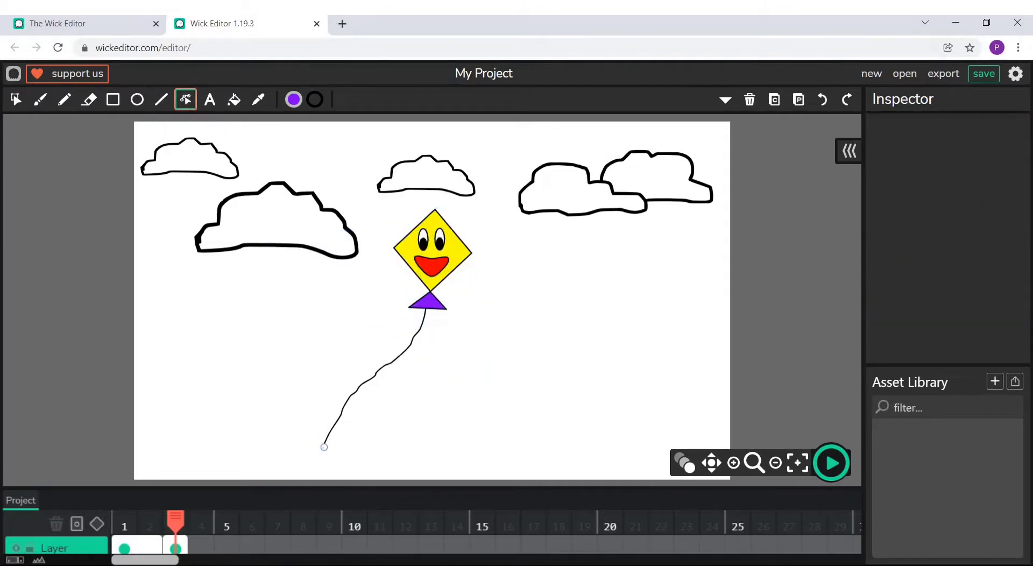
left_click_drag(324, 447, 311, 488)
- Extend the second drawn frame to a length of 2 and add an empty frame at position 5
left_click_drag(184, 544, 212, 544)
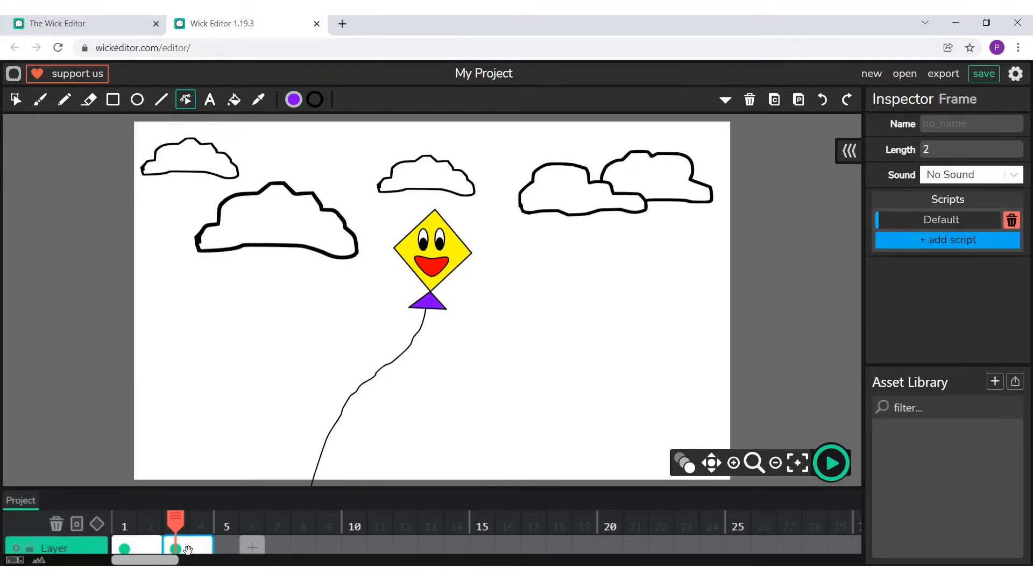
left_click(226, 545)
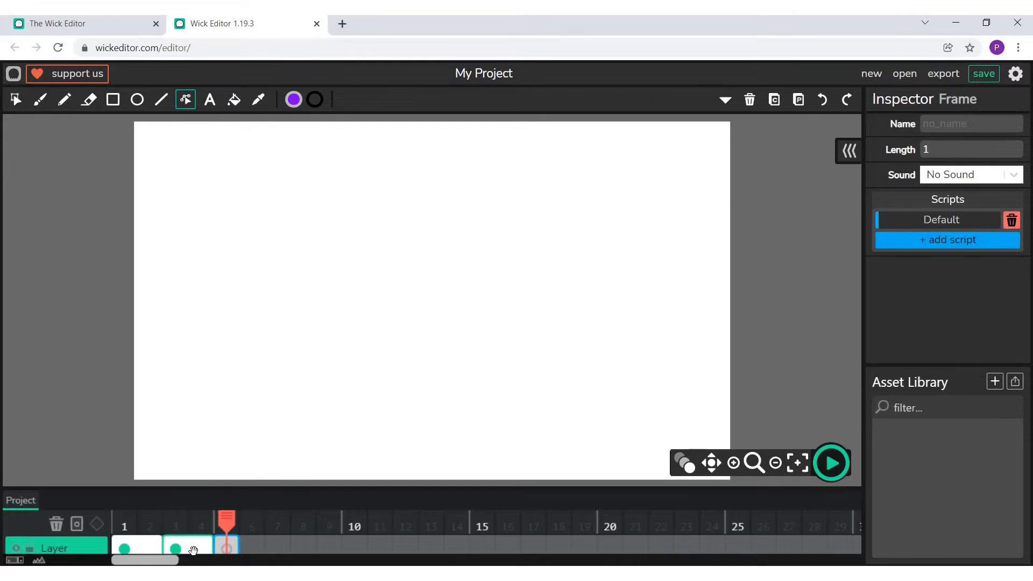
- Copy all artwork from the second drawn frame into the empty frame at position 5
left_click(200, 522)
left_click(16, 99)
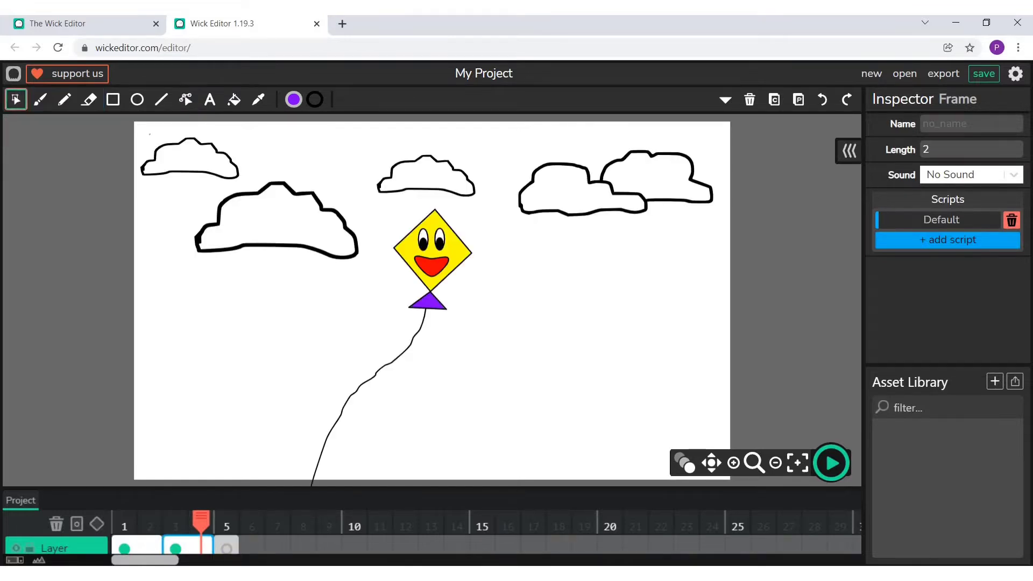
left_click_drag(147, 134, 662, 430)
left_click(774, 100)
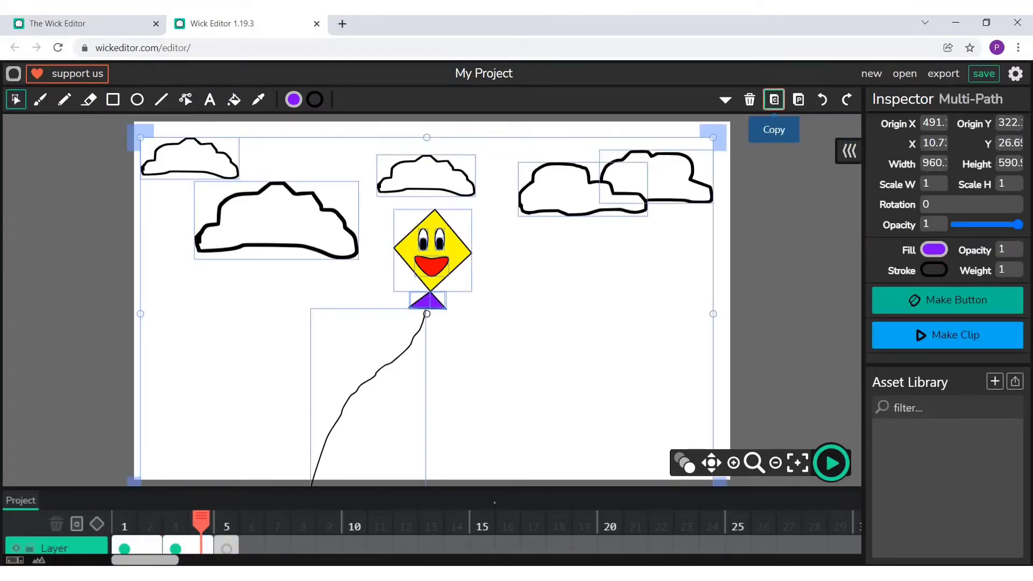
left_click(226, 546)
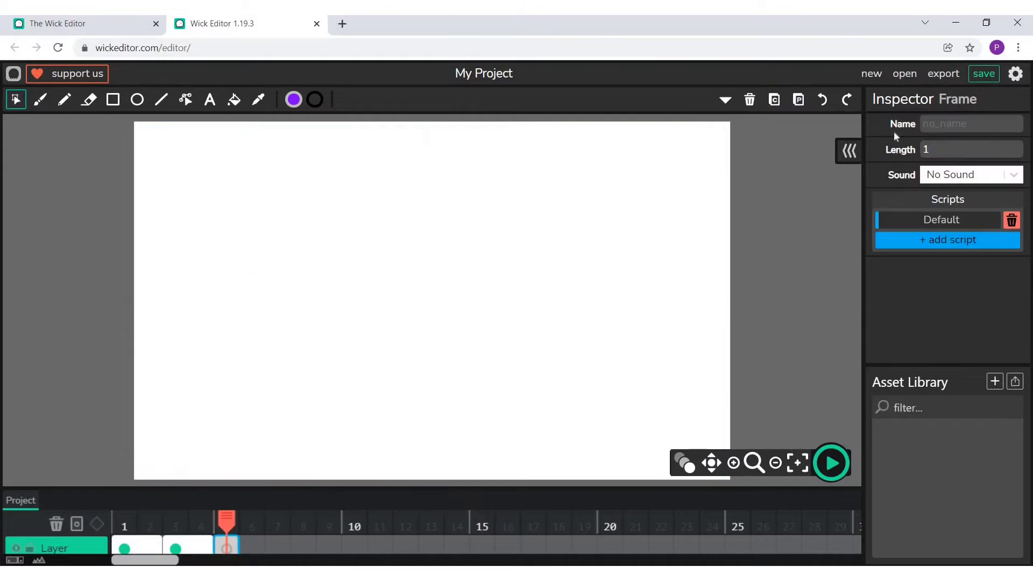
left_click(799, 99)
left_click(220, 300)
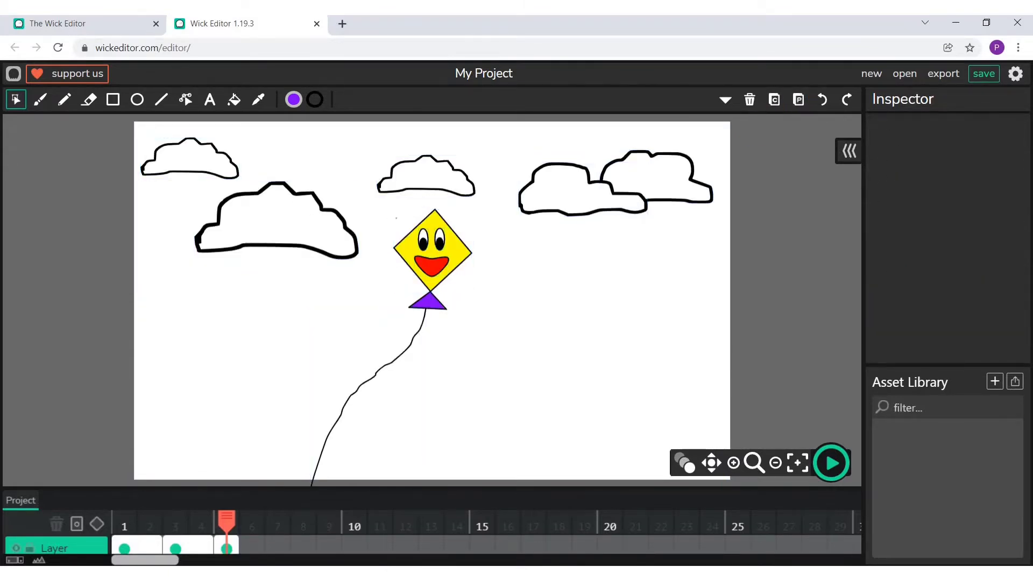
- Delete the large left cloud from frame 5
left_click(265, 186)
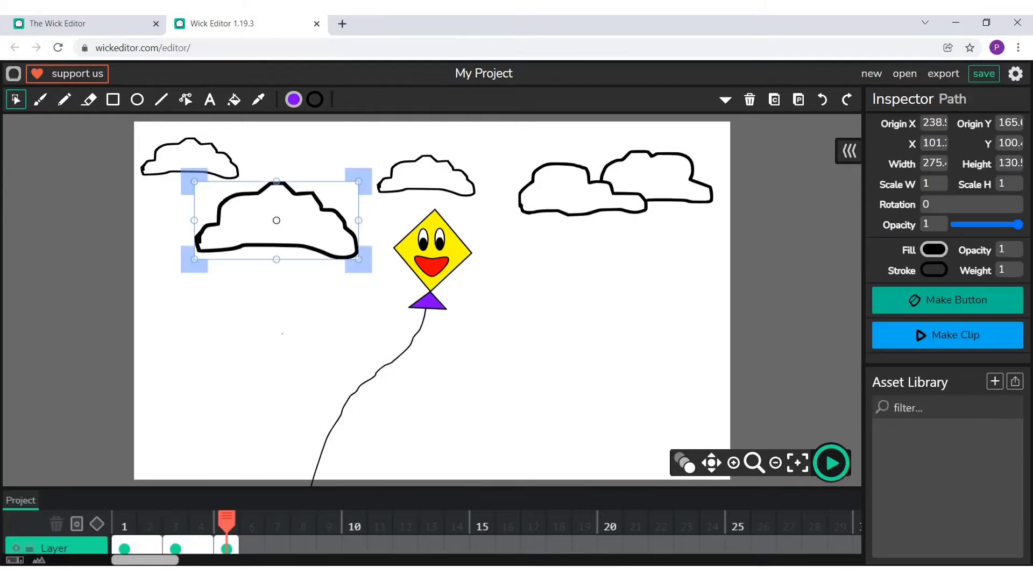
left_click(750, 99)
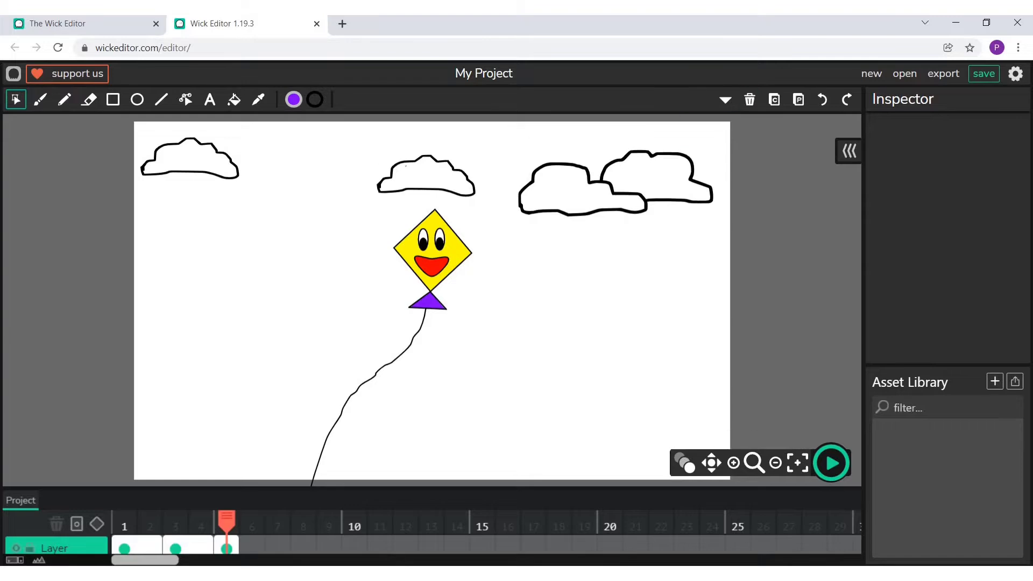
- Delete the cloud above the kite in frame 5 and shift the kite with its bow and string up and left
left_click(427, 189)
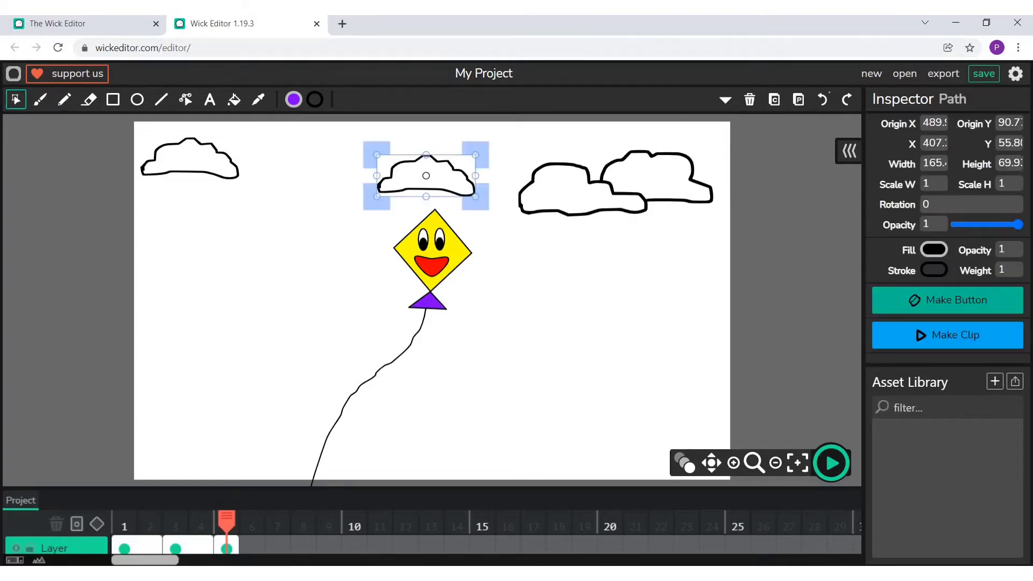
left_click(749, 100)
left_click_drag(337, 206, 495, 449)
left_click_drag(431, 258, 375, 221)
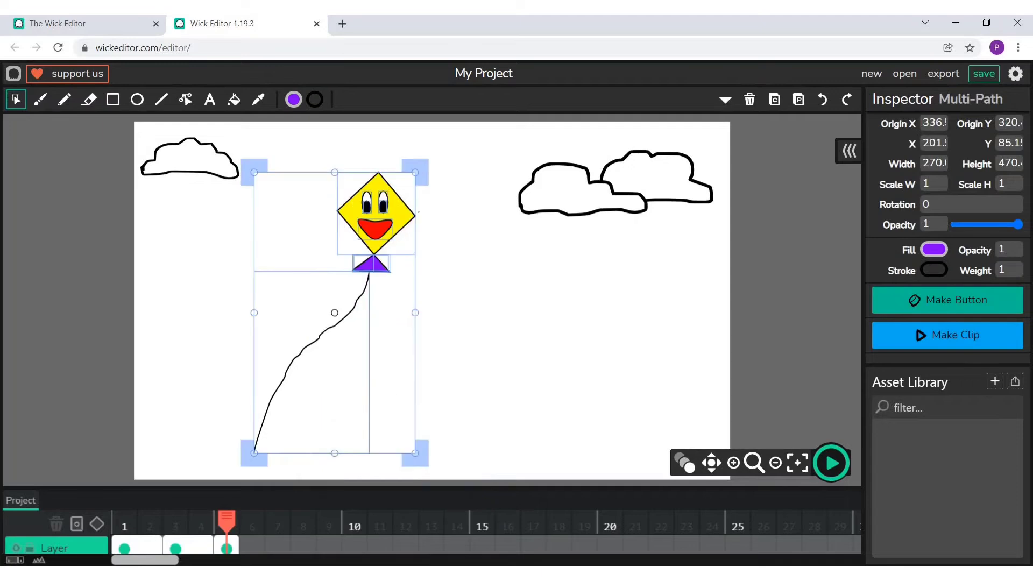
- Enlarge the whole kite with its bow and string between the clouds so the string runs off the canvas's lower edge
left_click_drag(411, 446, 493, 522)
left_click_drag(393, 269, 343, 219)
left_click(477, 337)
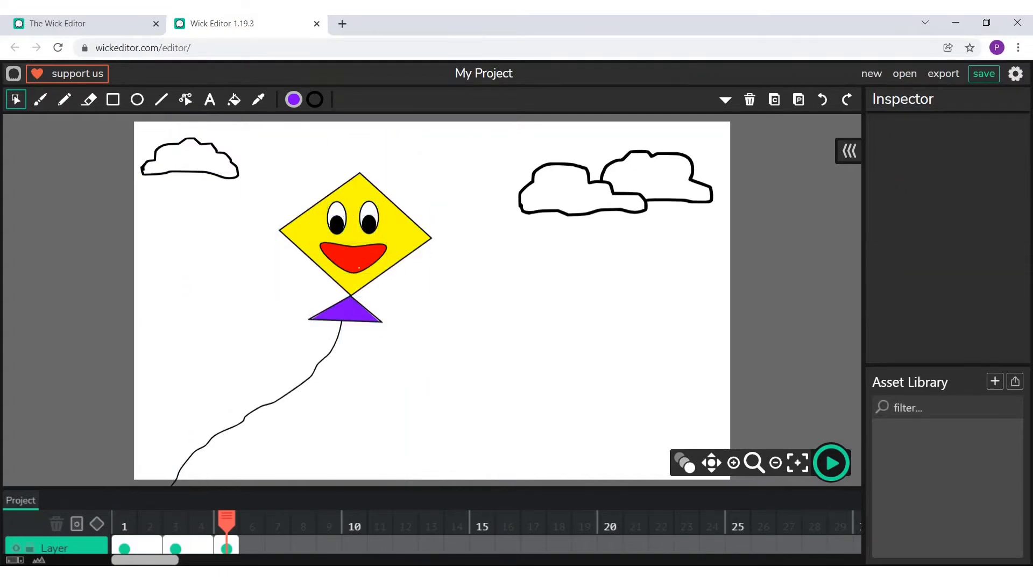
left_click(359, 267)
left_click(466, 265)
left_click_drag(284, 157, 463, 445)
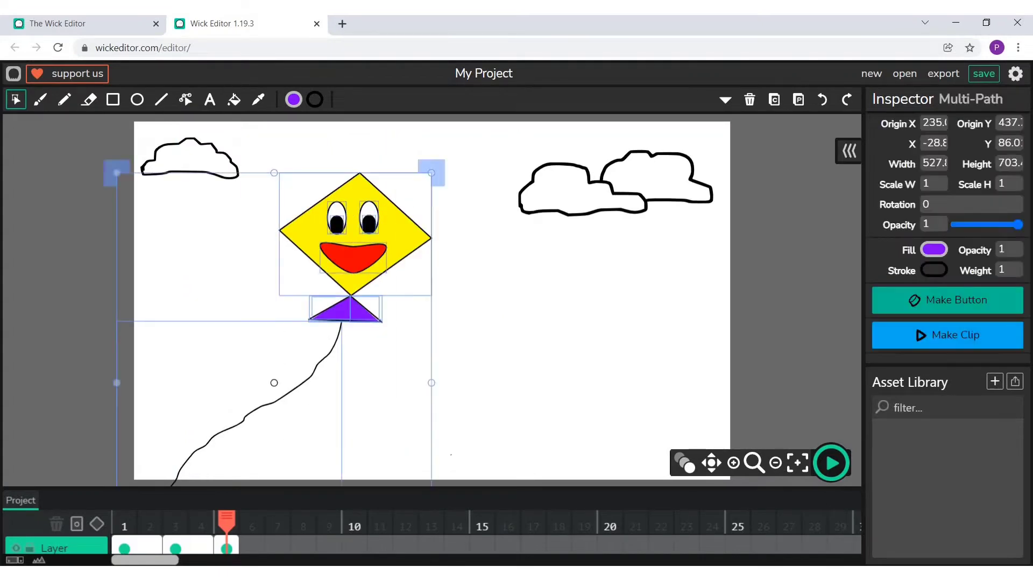
left_click_drag(112, 172, 101, 138)
left_click(358, 386)
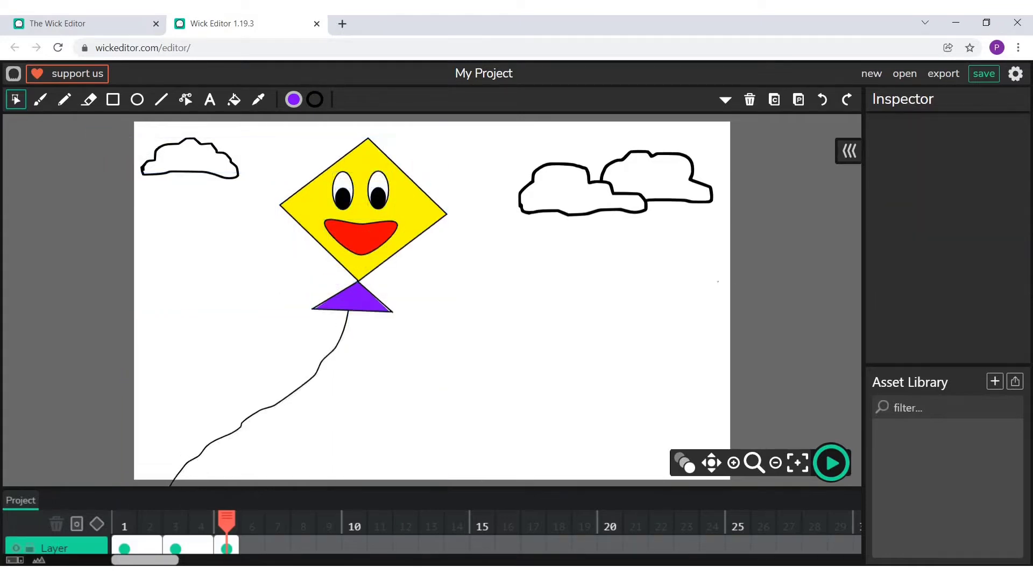
- Extend the frame at position 5 to a length of 2
left_click_drag(238, 546, 264, 546)
left_click(242, 548)
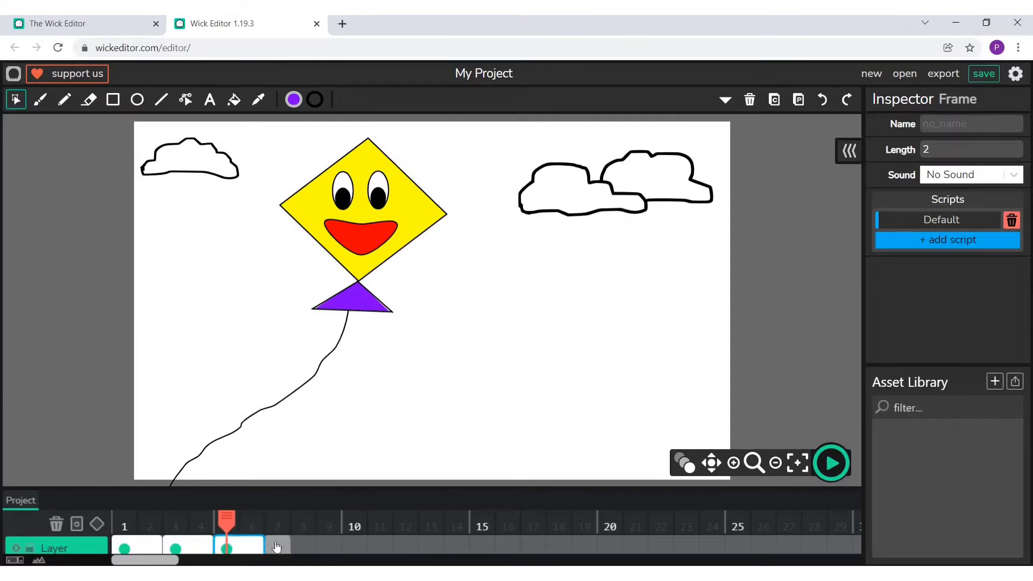
left_click(279, 541)
left_click(249, 546)
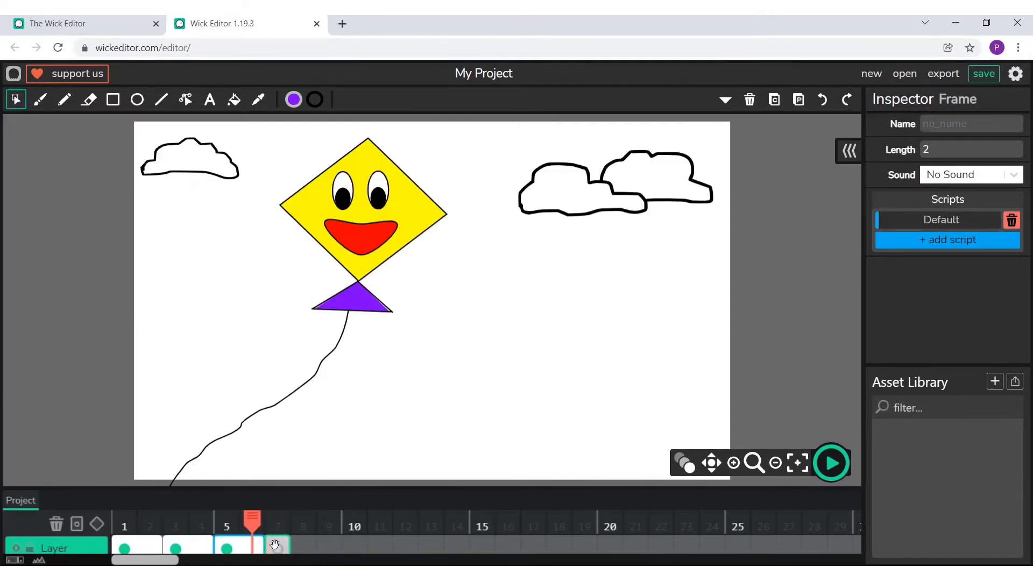
- Copy only the kite with its bow and string into a new frame at position 7 and move it toward the canvas's left side
left_click_drag(265, 145, 469, 464)
left_click(783, 105)
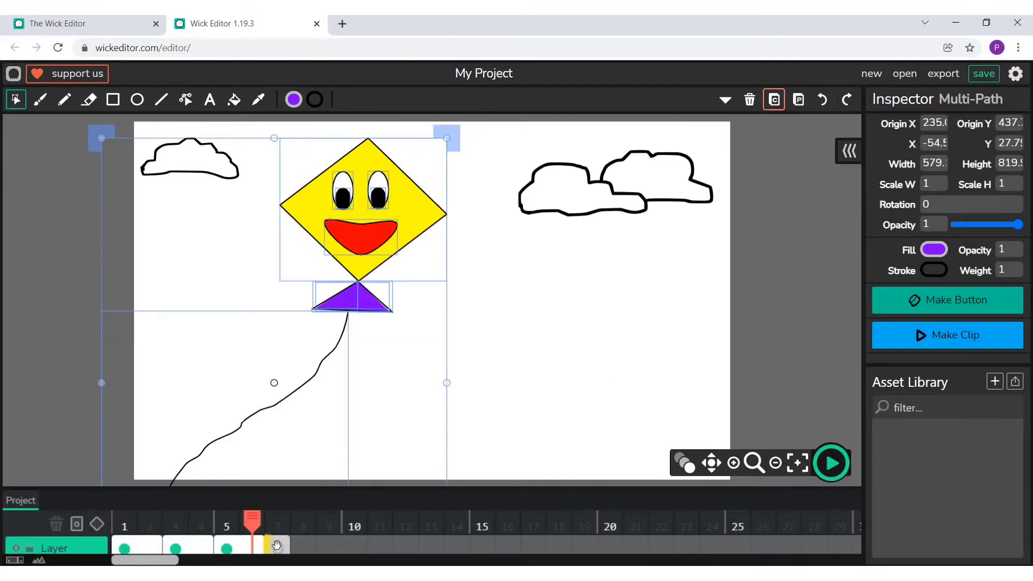
left_click(278, 545)
left_click(798, 103)
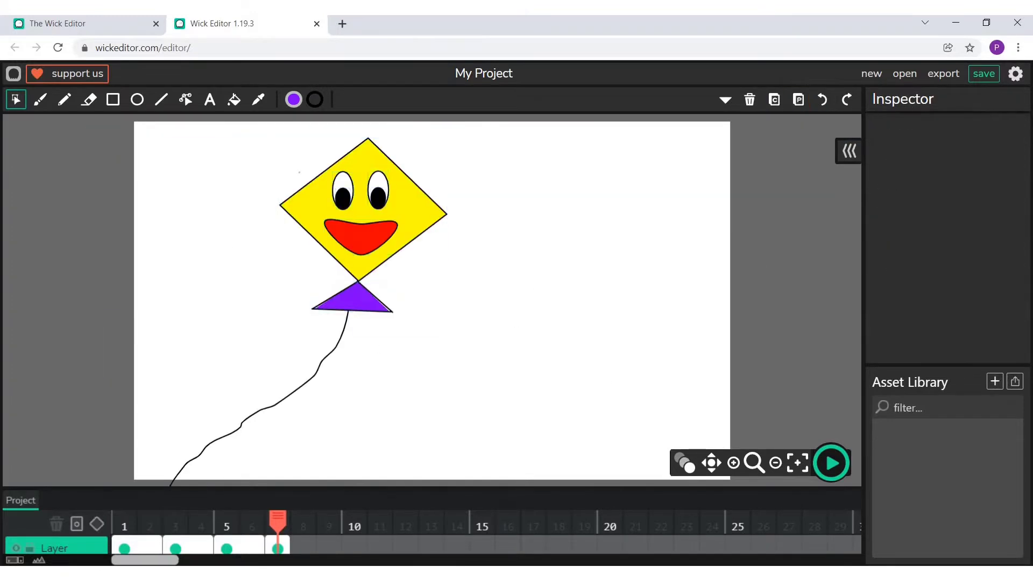
left_click(798, 103)
left_click_drag(348, 245, 272, 256)
left_click(409, 302)
left_click(113, 100)
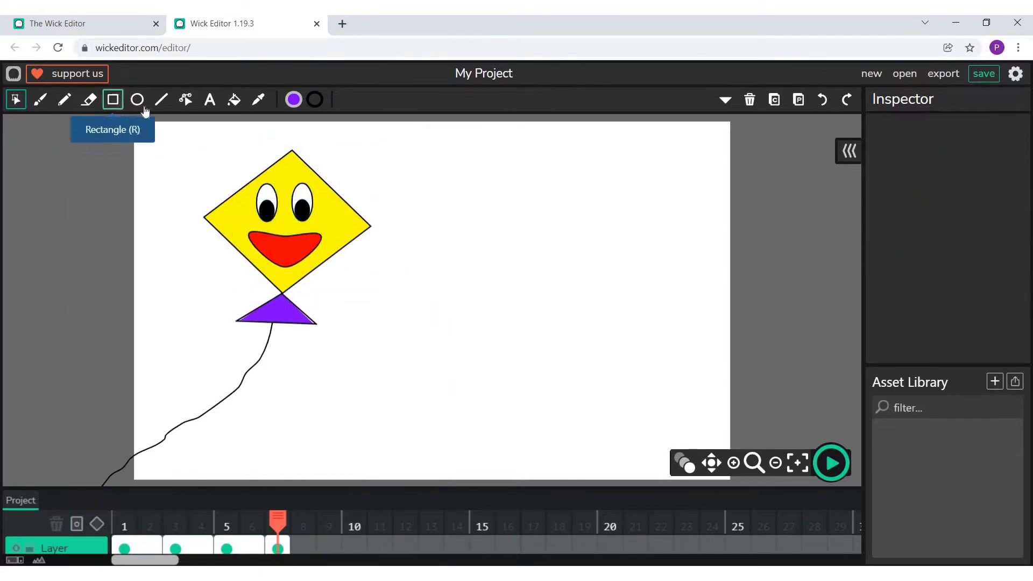
left_click_drag(498, 166, 688, 343)
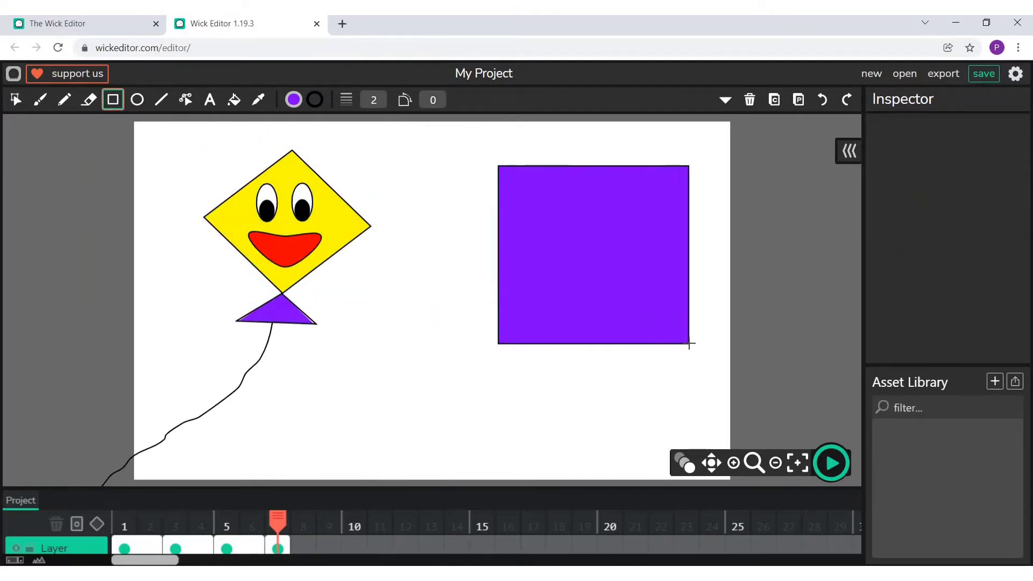
key("ctrl+z")
- Draw a large grey, nearly square rectangle with a black outline in the empty area right of the yellow kite
left_click(293, 99)
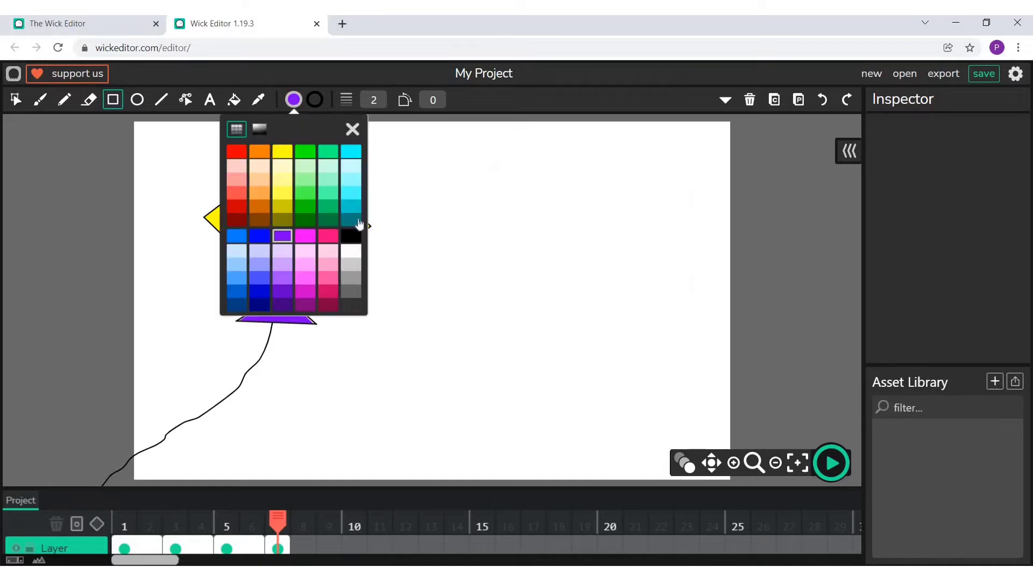
left_click(350, 275)
left_click(353, 128)
left_click_drag(477, 171, 673, 358)
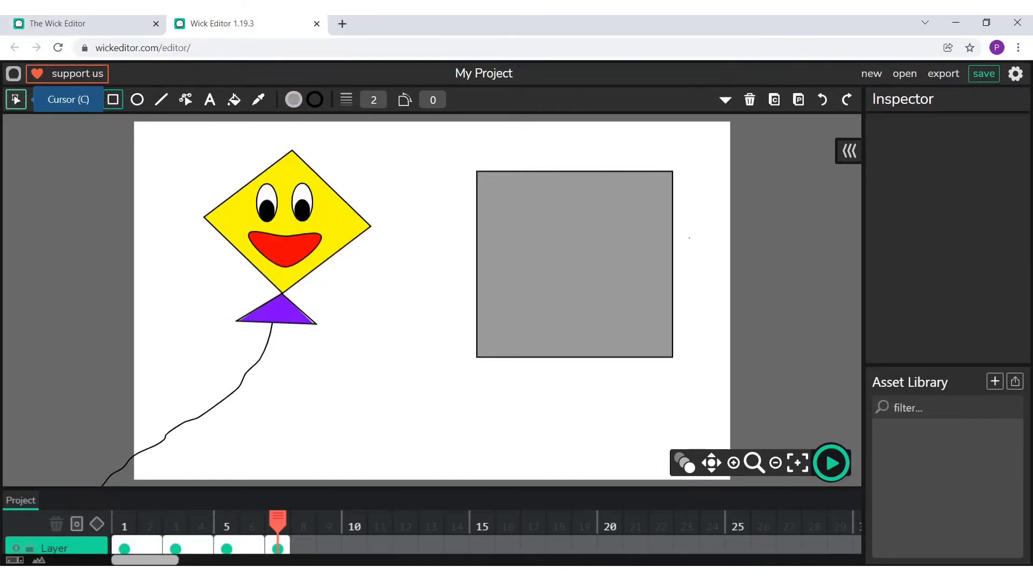
- Rotate the grey rectangle by roughly an eighth of a turn so it stands on its corner like a kite
left_click(15, 100)
left_click(500, 199)
left_click_drag(535, 156, 623, 160)
left_click(622, 160)
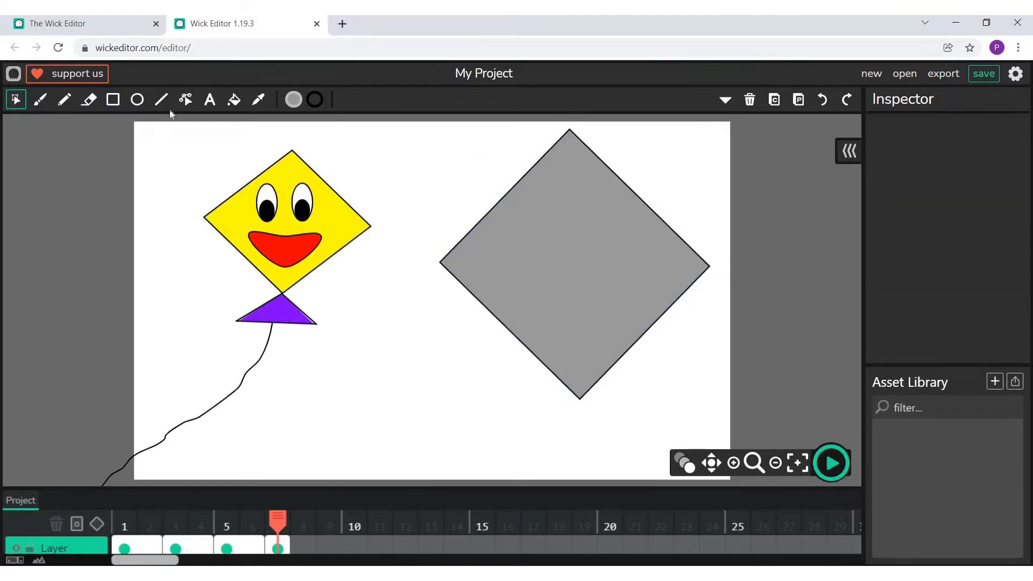
- Draw a white upright ellipse about 77 by 126 px as the grey kite's left eye
left_click(137, 99)
left_click(293, 99)
left_click(351, 251)
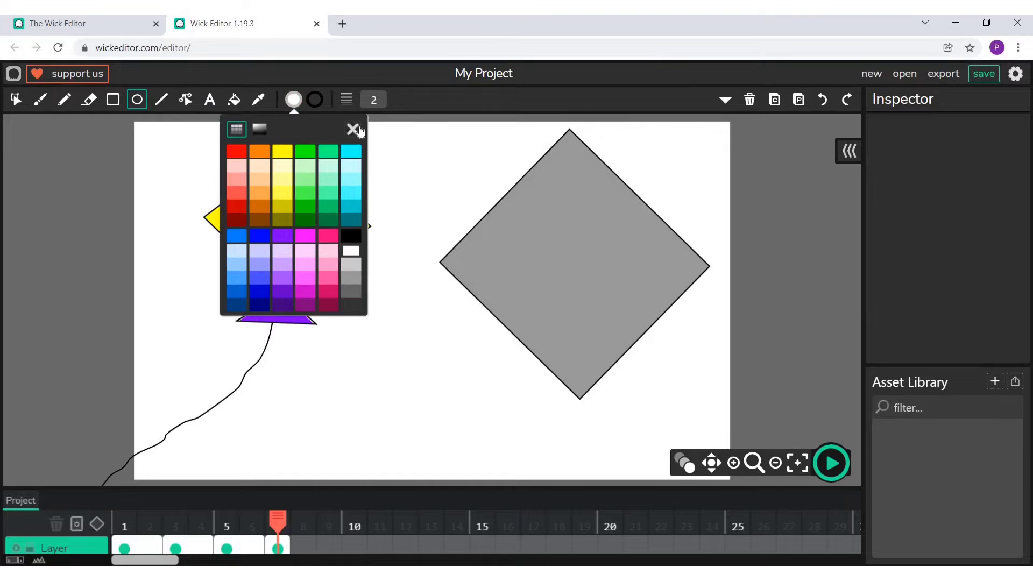
left_click(515, 202)
mouse_move(515, 197)
left_mouse_down()
mouse_move(565, 284)
mouse_move(562, 274)
left_mouse_up()
- Duplicate the white eye ellipse and place the copy beside it as the grey kite's right eye
left_click(16, 99)
left_click(539, 236)
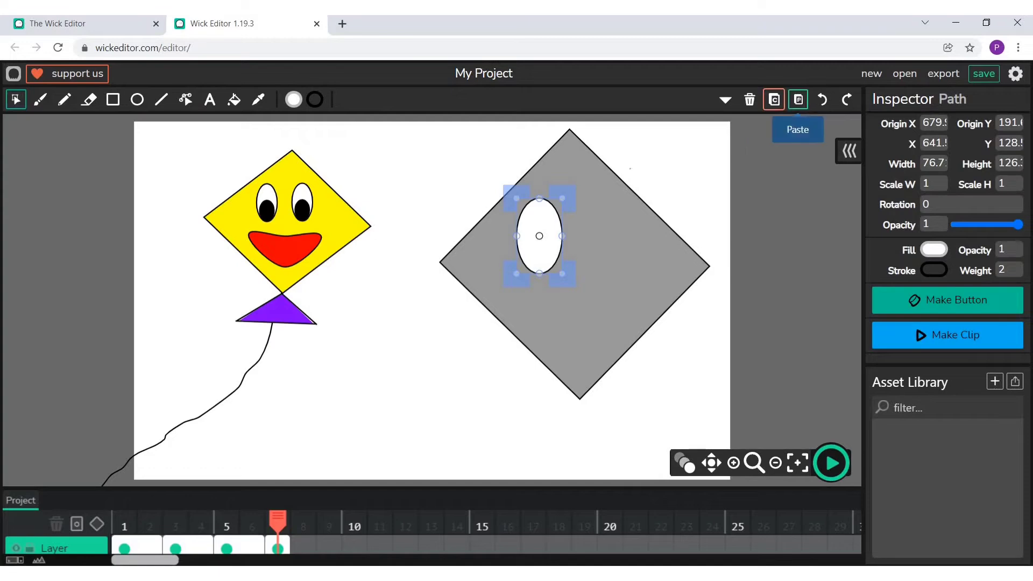
left_click(798, 99)
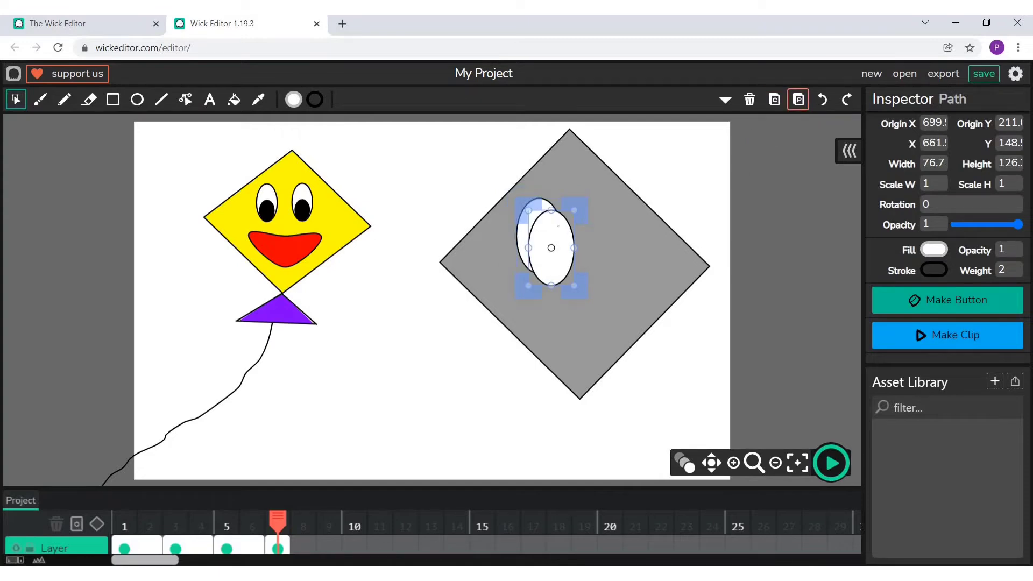
- Draw a black ellipse about 39 by 74 px as a pupil at the lower left of the grey kite's left eye
left_click(137, 100)
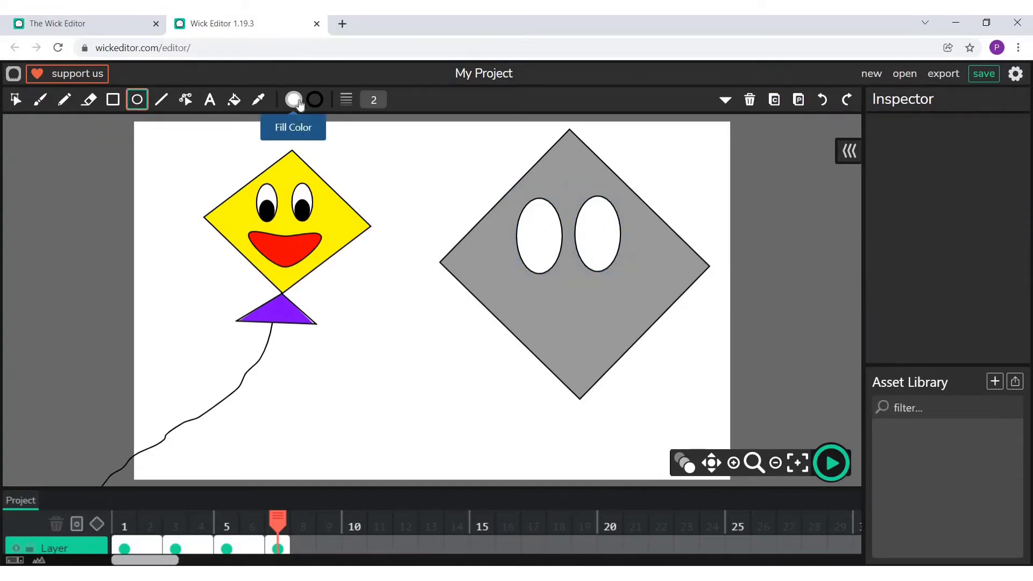
left_click(293, 99)
left_click(349, 237)
left_click(352, 129)
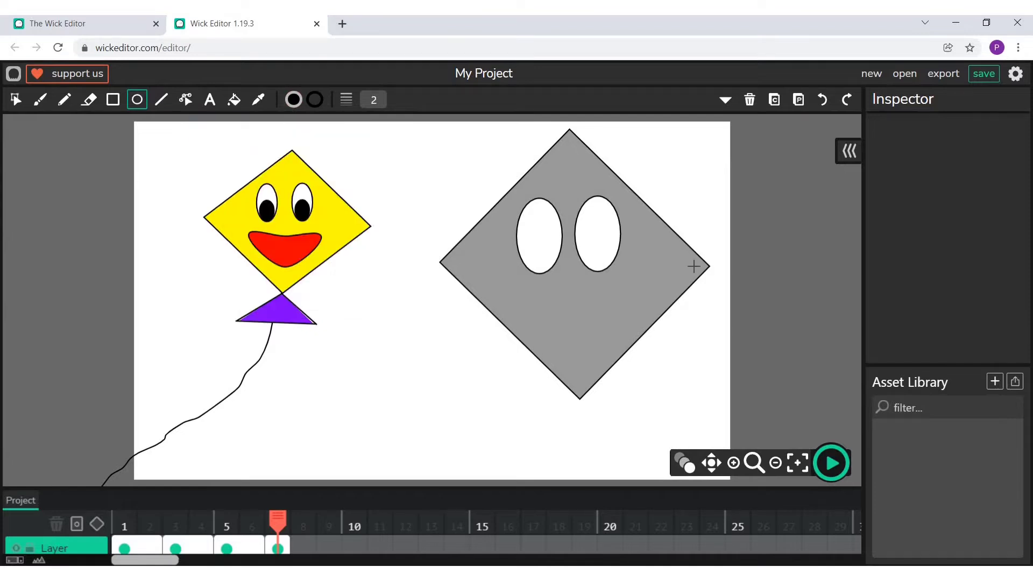
left_click_drag(520, 225, 543, 271)
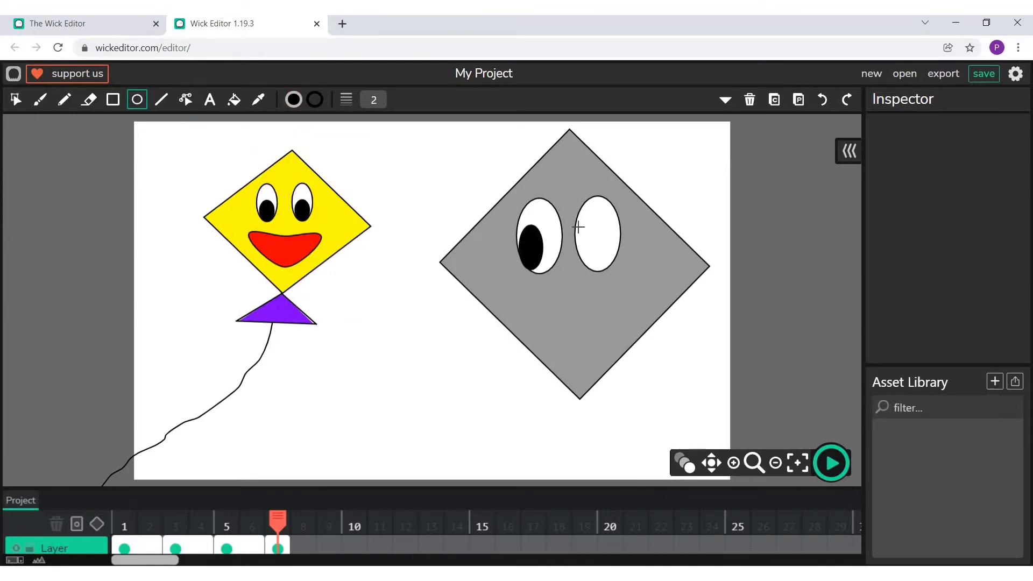
- Duplicate the black pupil and place the copy at the lower left of the grey kite's right eye
left_click(16, 100)
left_click(531, 247)
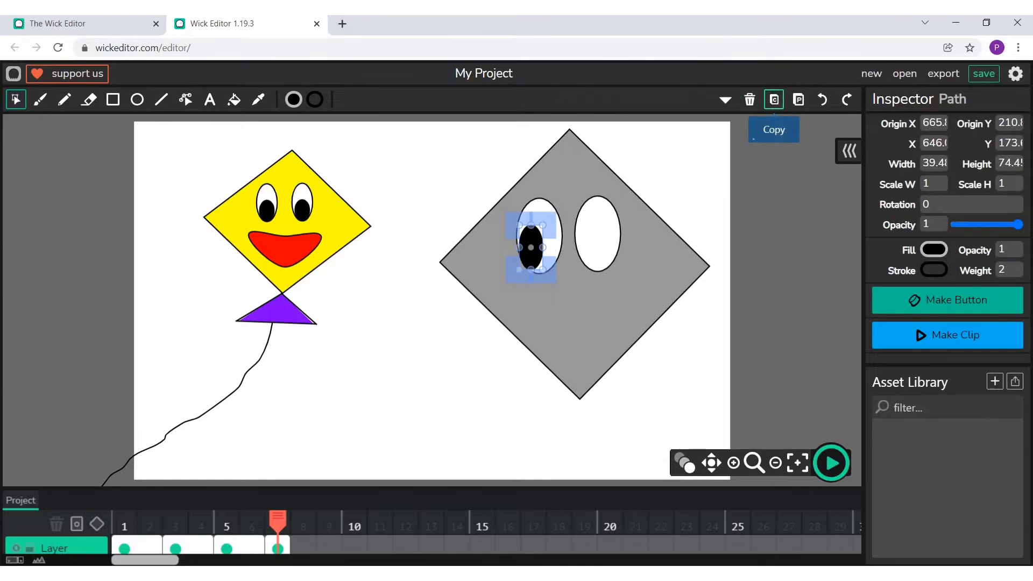
left_click(773, 100)
left_click(799, 99)
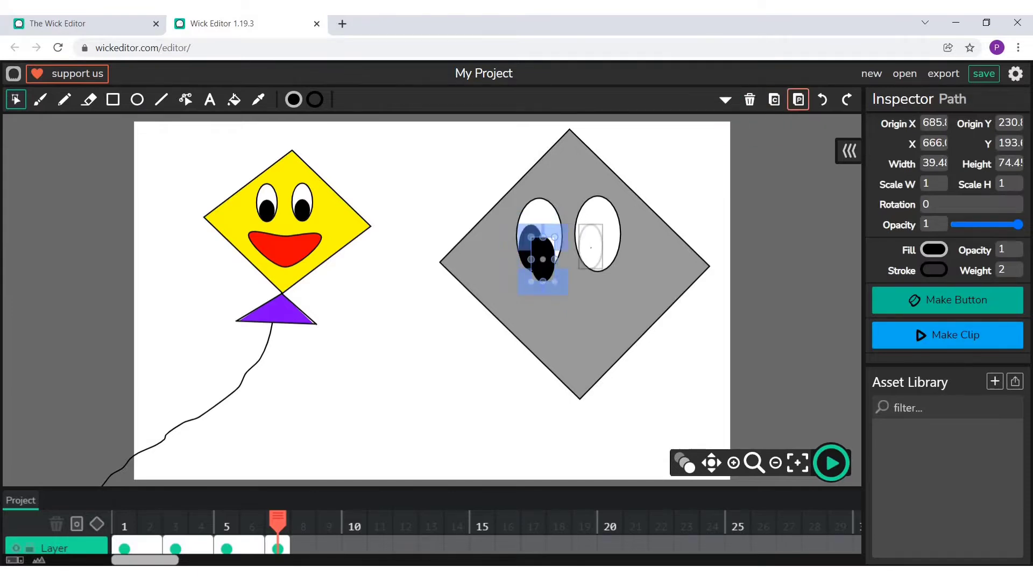
left_click_drag(543, 260, 591, 246)
left_click(667, 183)
- Paint two white angled eyebrows above the grey kite's eyes using the Brush at size 10
left_click(40, 99)
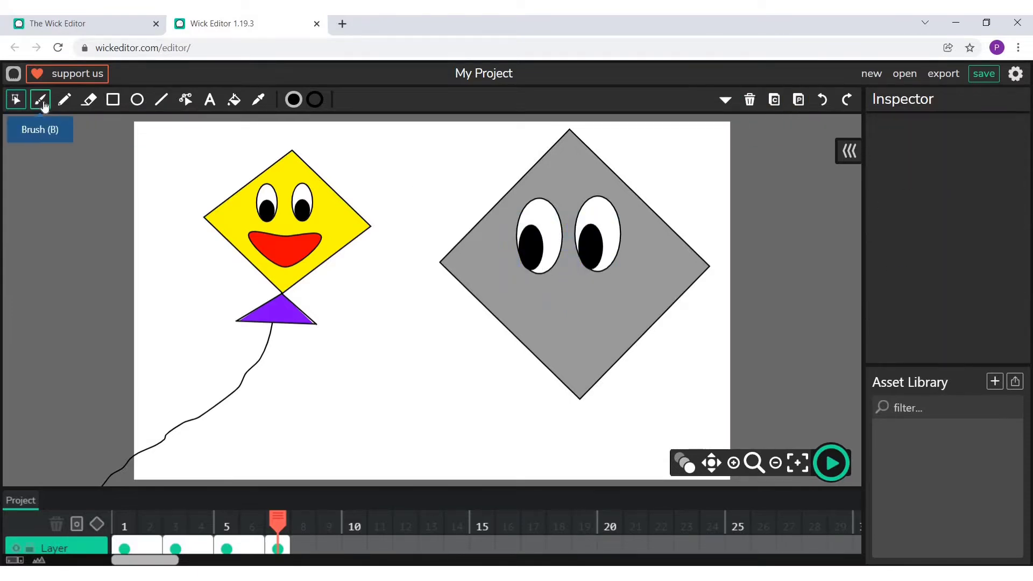
left_click(322, 103)
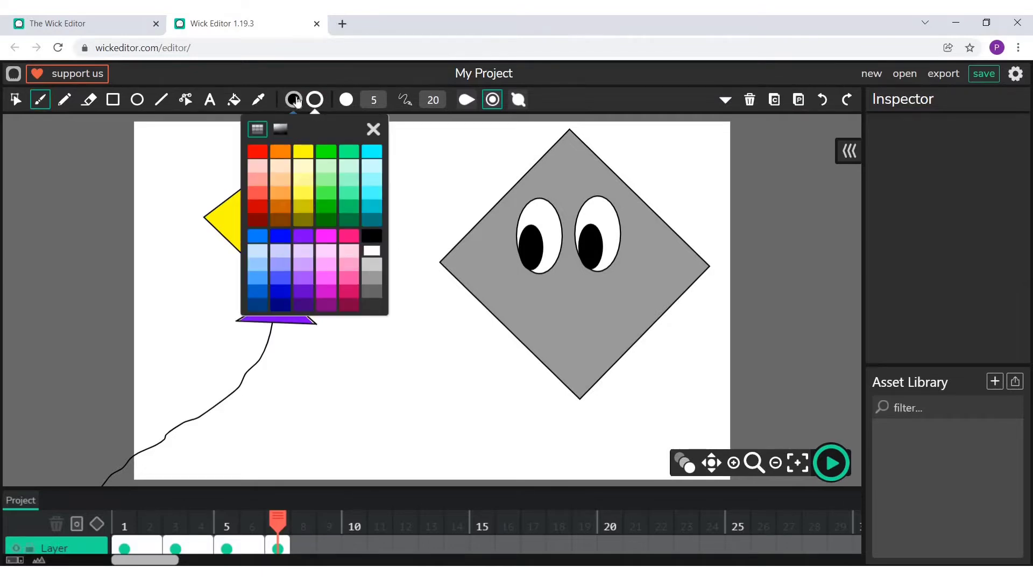
left_click(295, 101)
left_click(350, 251)
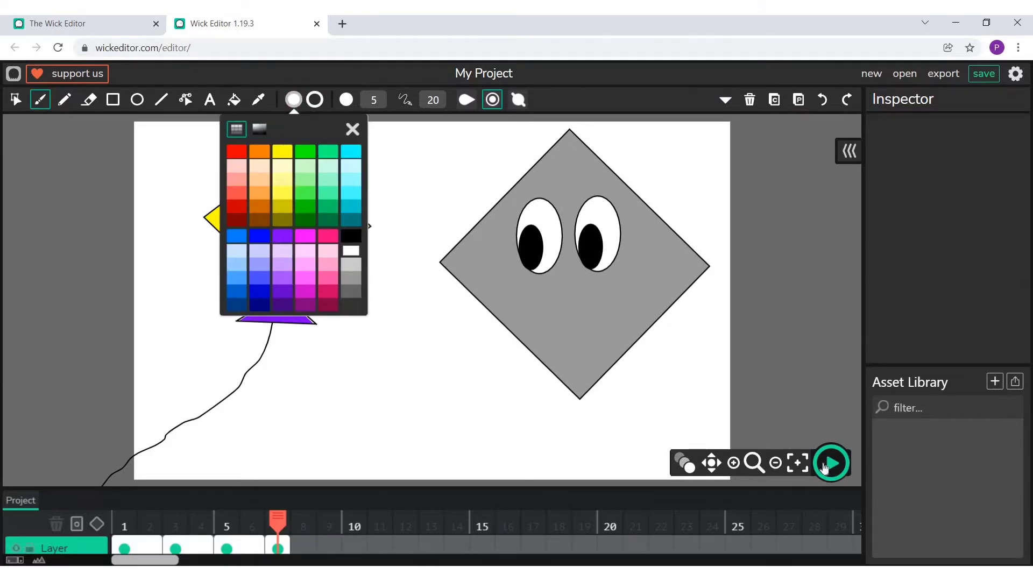
left_click(733, 463)
left_click(733, 463)
left_click(712, 462)
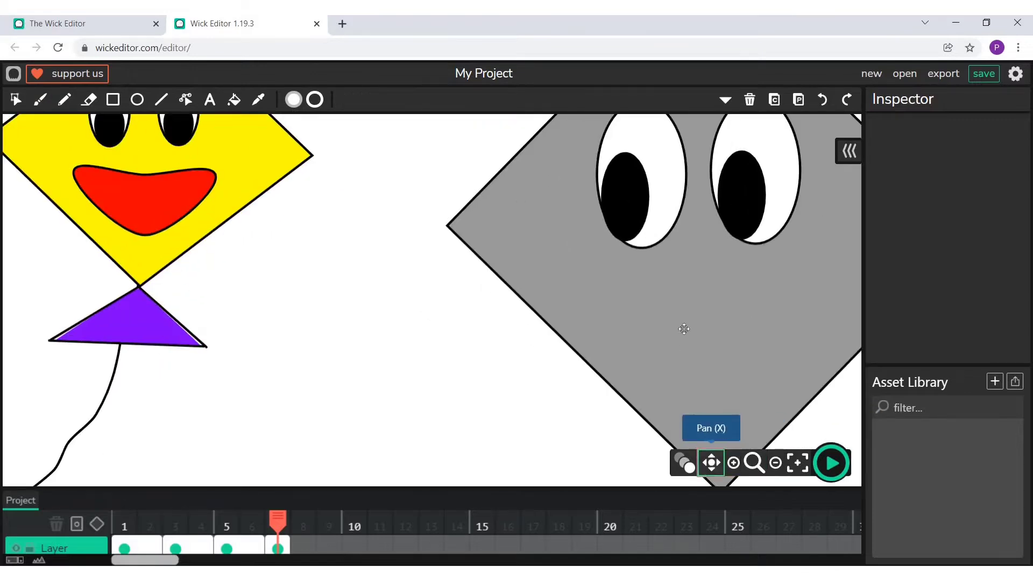
left_click_drag(684, 329, 600, 456)
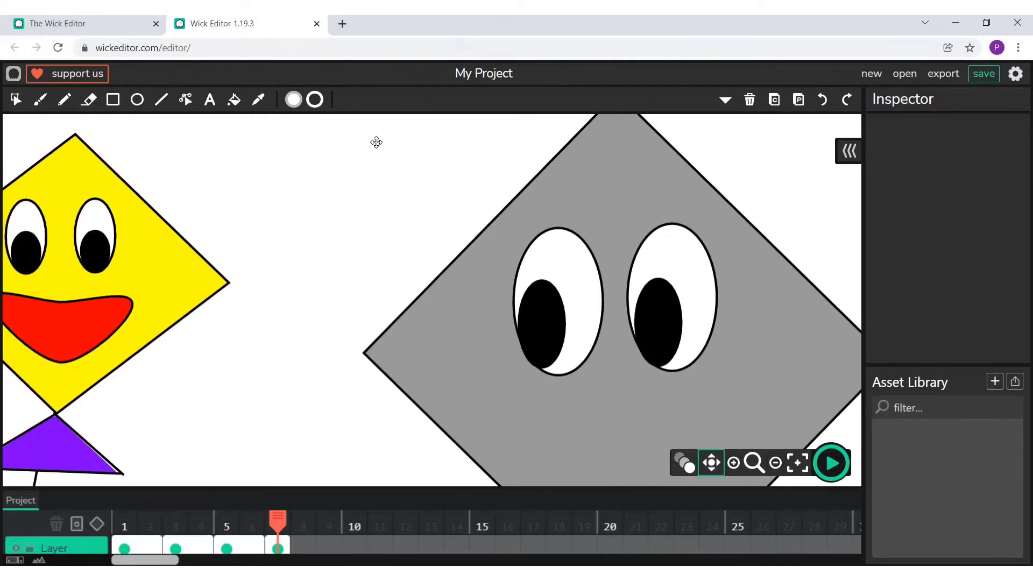
left_click(40, 99)
left_click(373, 100)
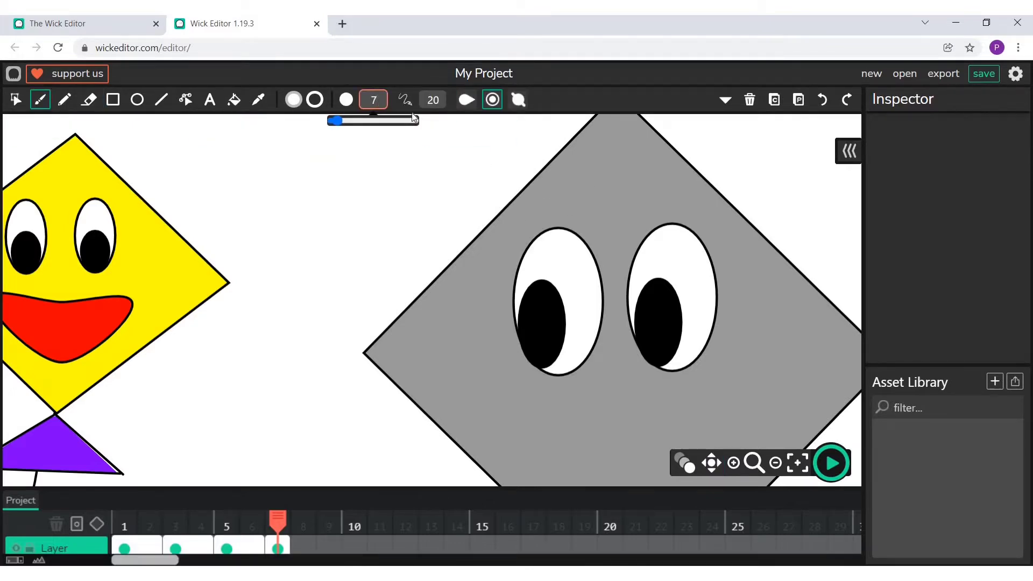
type("10")
mouse_move(504, 233)
left_mouse_down()
mouse_move(553, 186)
mouse_move(595, 221)
mouse_move(669, 178)
mouse_move(712, 216)
left_mouse_up()
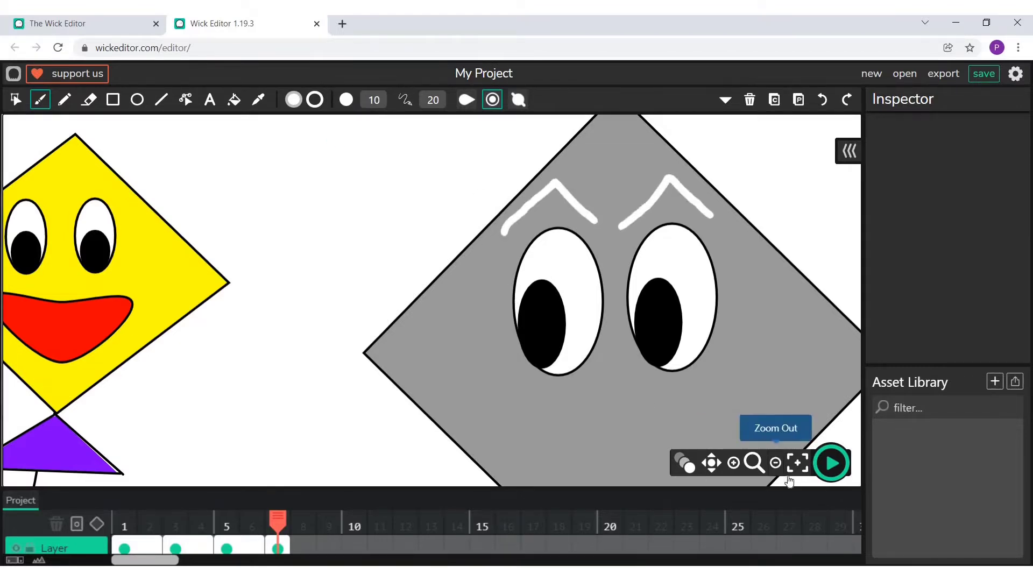
left_click(798, 463)
left_click(137, 100)
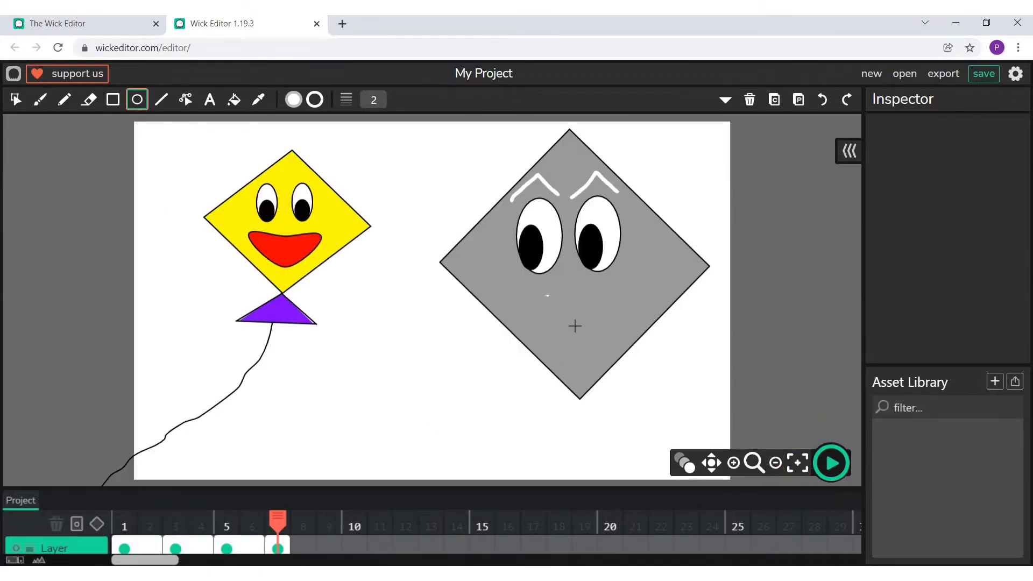
left_click_drag(545, 295, 581, 339)
key("ctrl+c")
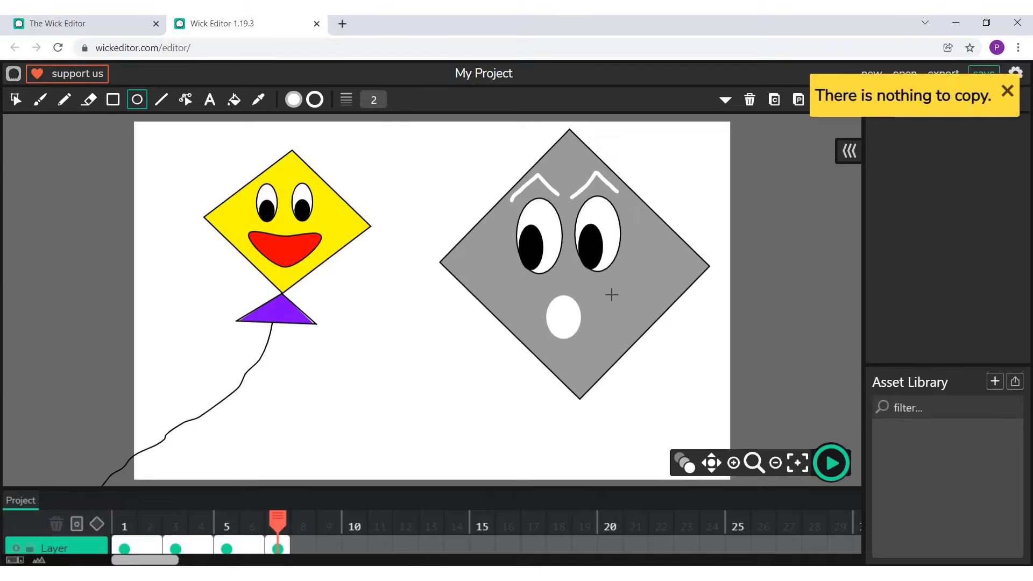
key("ctrl+z")
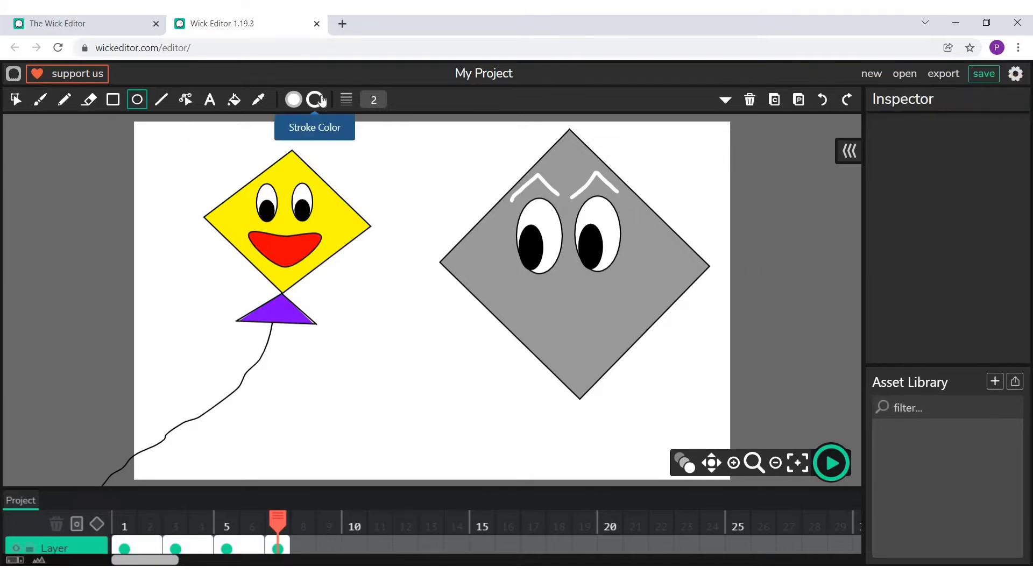
- Draw a white ellipse with a black outline below the grey kite's eyes as its mouth
left_click(314, 100)
left_click(371, 236)
left_click(374, 129)
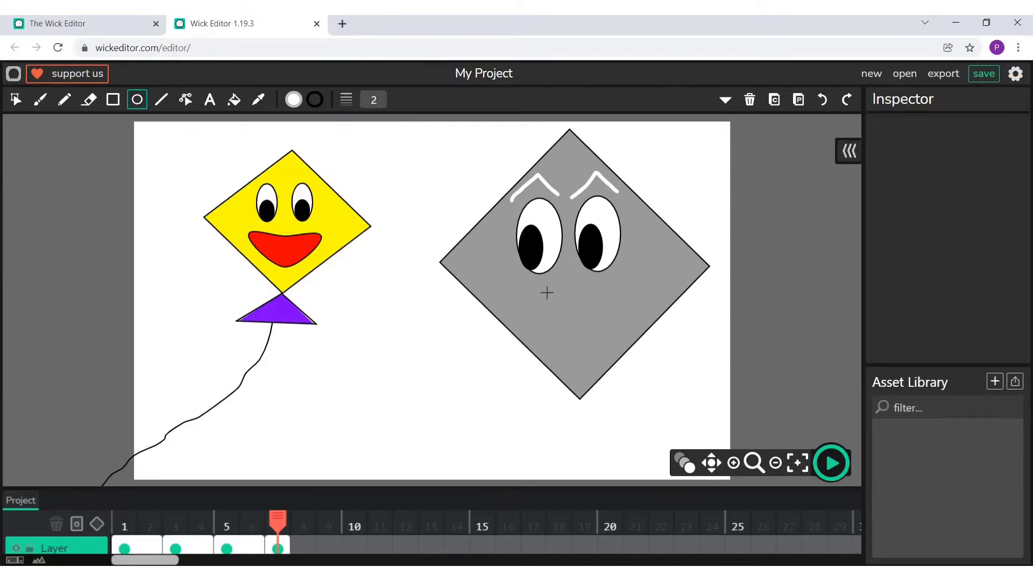
left_click_drag(546, 292, 602, 362)
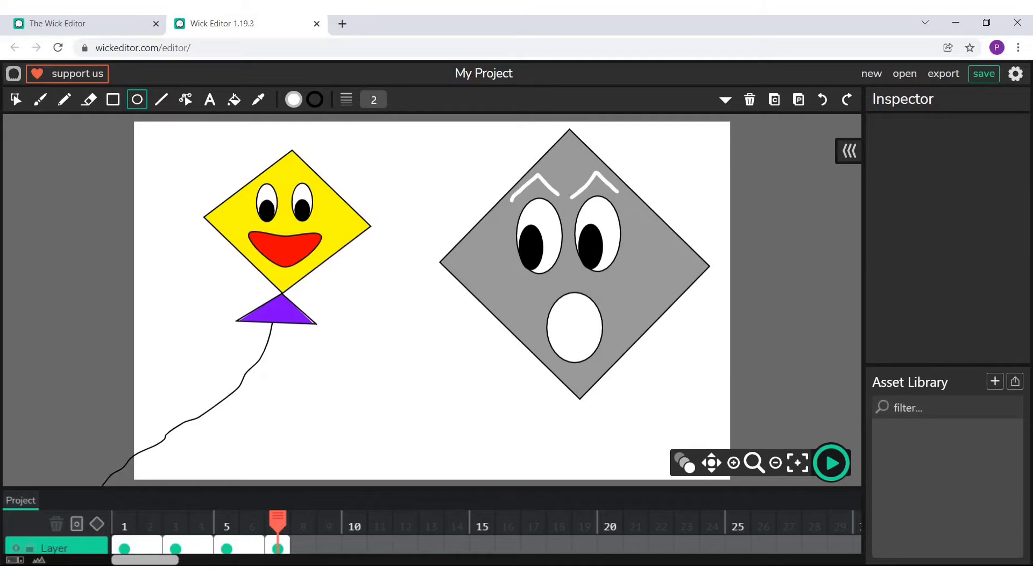
- Reshape the grey kite's mouth into a wide smile by pulling out its upper corners and slightly lowering its upper edge
left_click(185, 99)
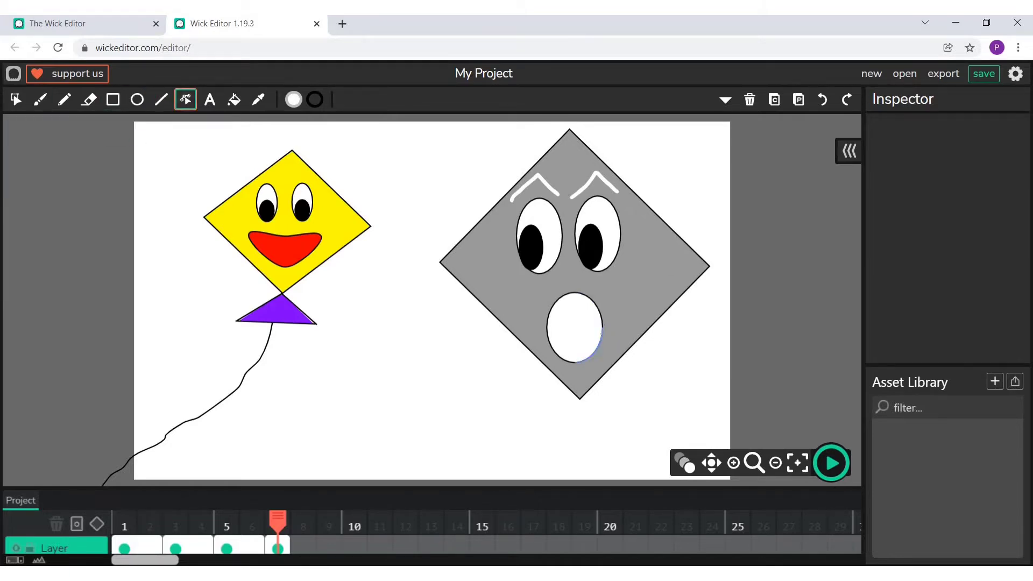
left_click_drag(599, 347, 636, 307)
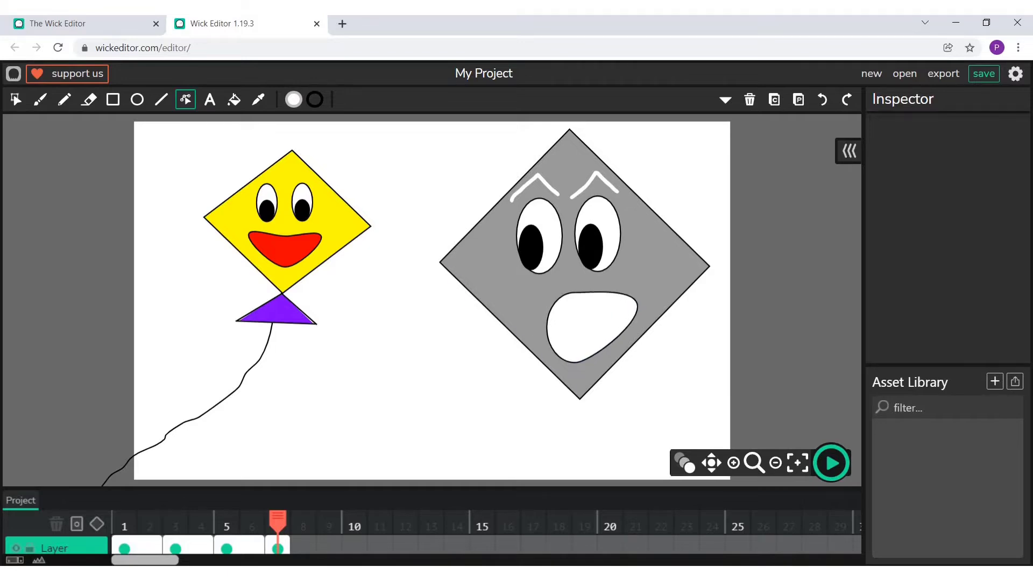
left_click_drag(555, 302, 509, 294)
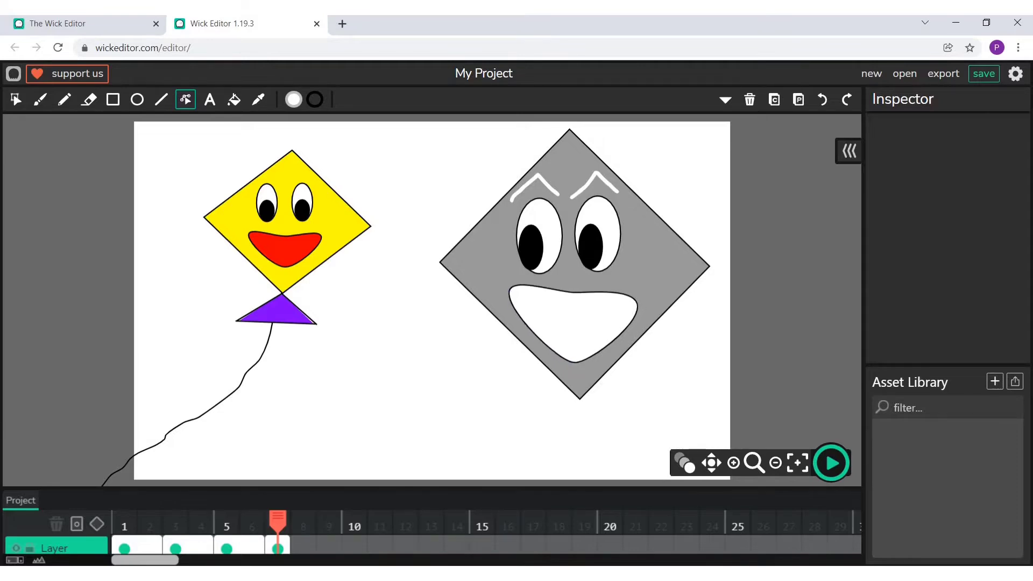
left_click_drag(643, 295, 644, 294)
left_click_drag(572, 292, 571, 297)
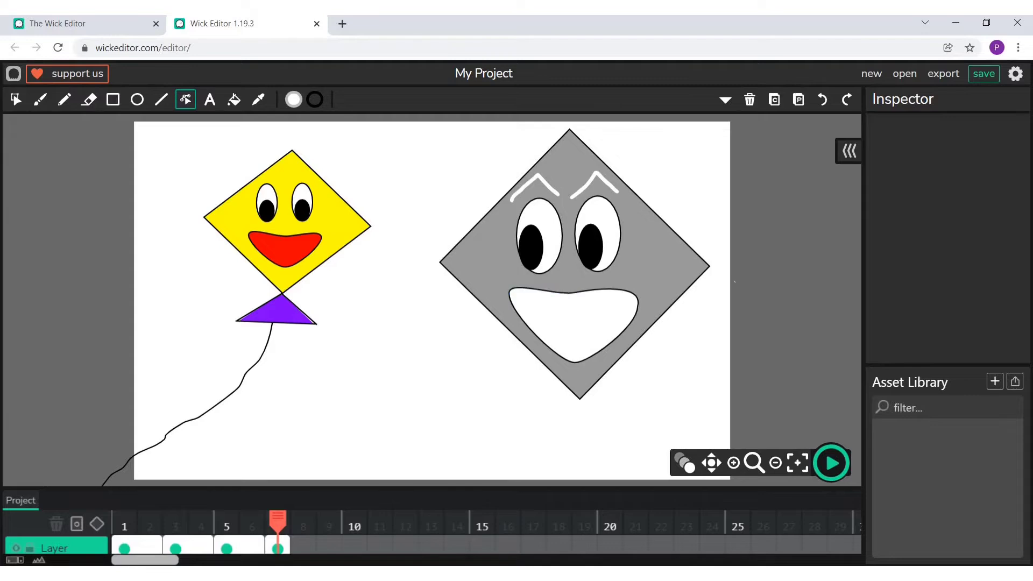
- Draw a triangle of black lines hanging from the grey kite's lowest corner and fill it with dark pink
left_click(162, 100)
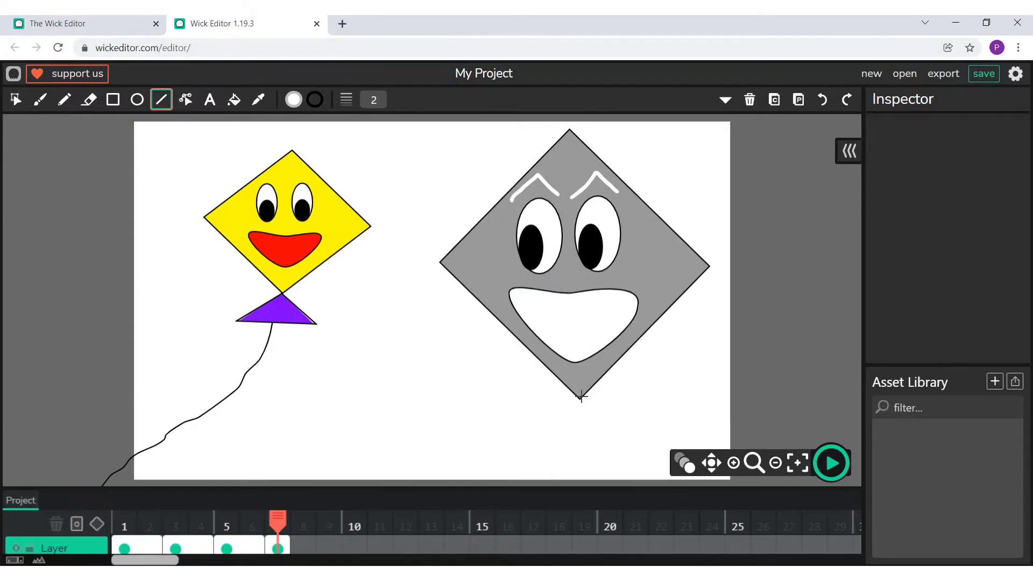
left_click_drag(527, 438, 628, 438)
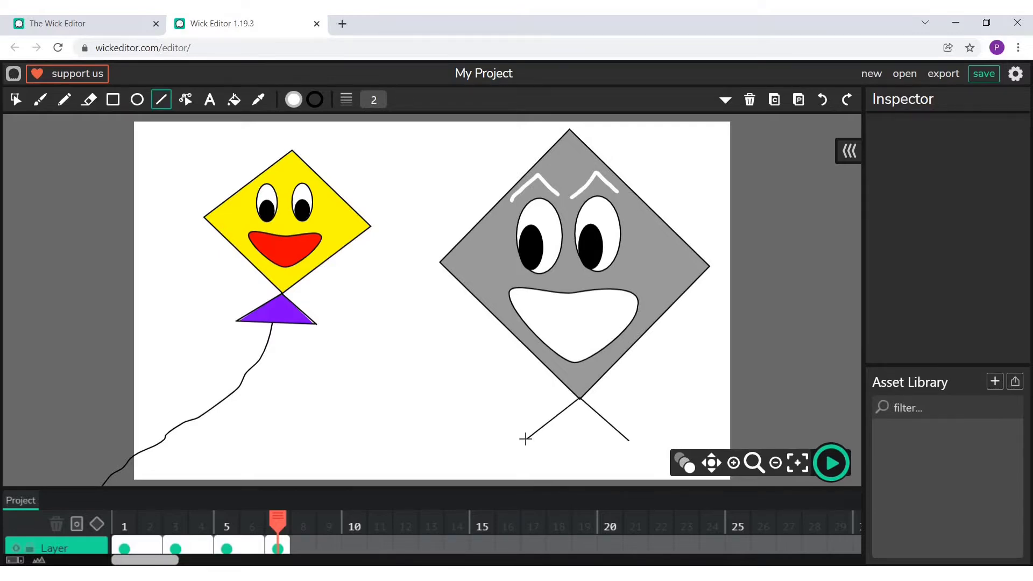
left_click_drag(526, 439, 628, 439)
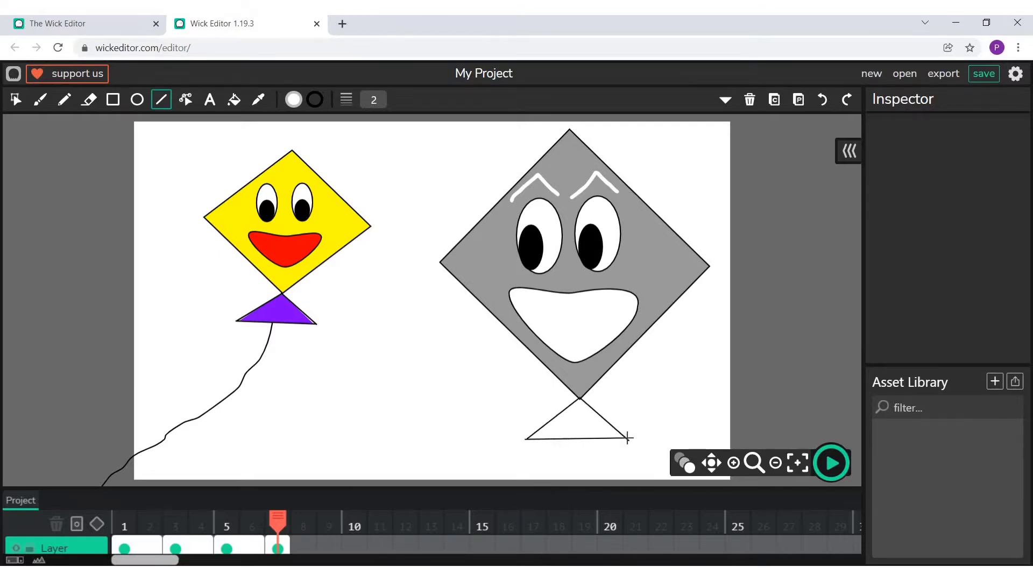
left_click(293, 100)
left_click(259, 237)
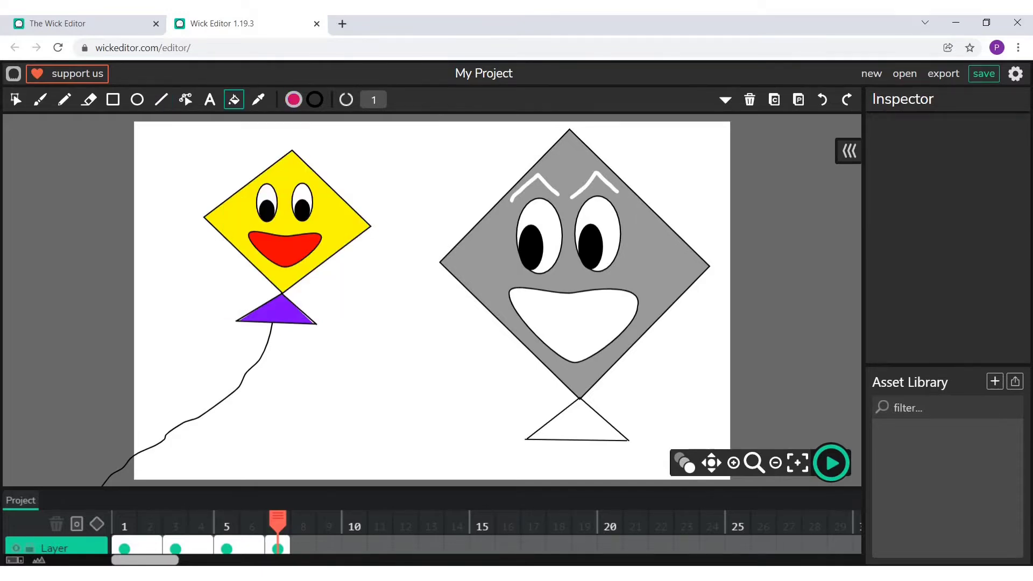
left_click(578, 425)
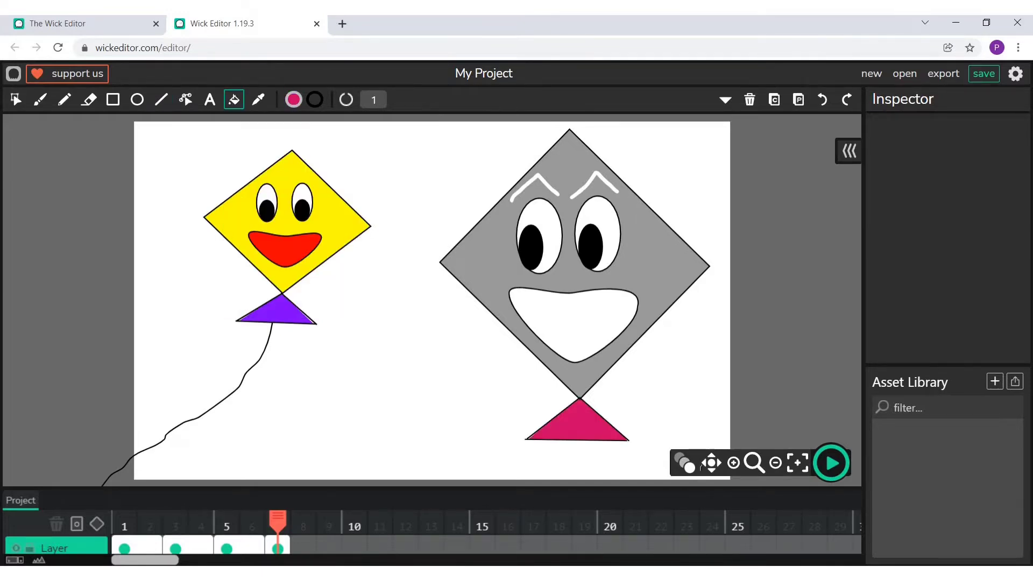
- Shrink the whole grey kite with its face and pink triangle to about 387 by 436 px near the canvas's upper edge
left_click(18, 99)
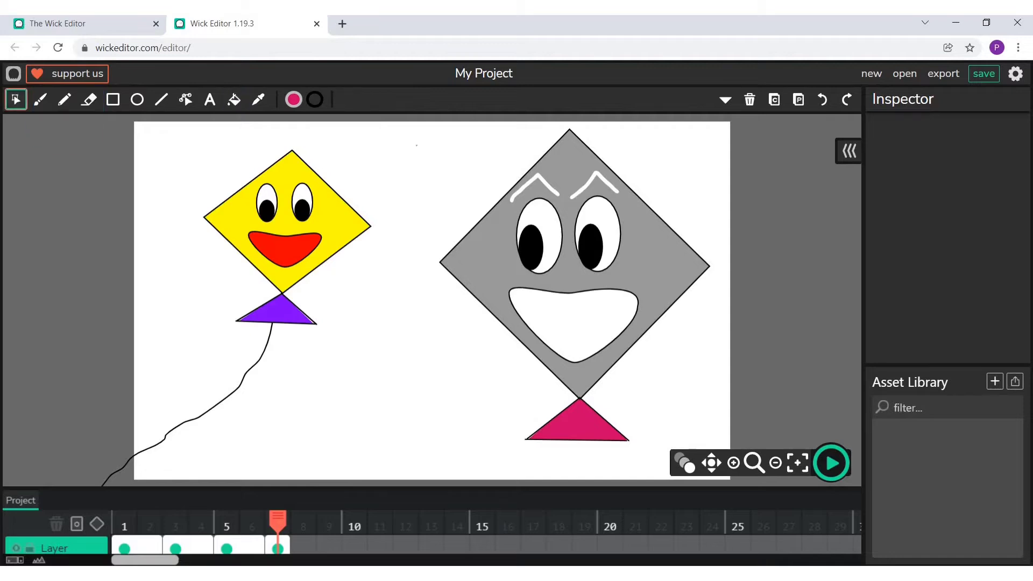
left_click_drag(438, 142, 711, 460)
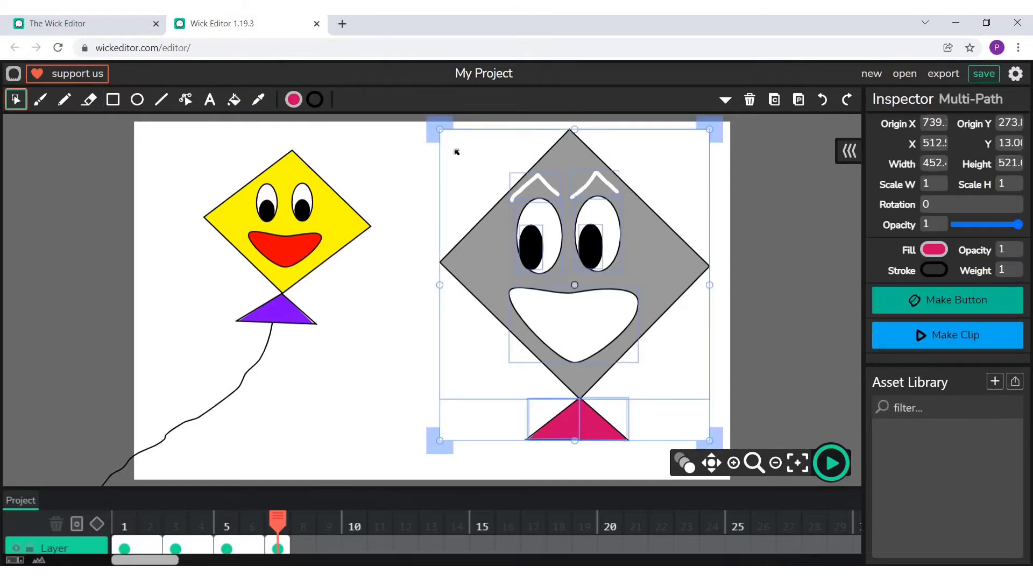
left_click_drag(456, 152, 474, 175)
left_click_drag(550, 219, 531, 192)
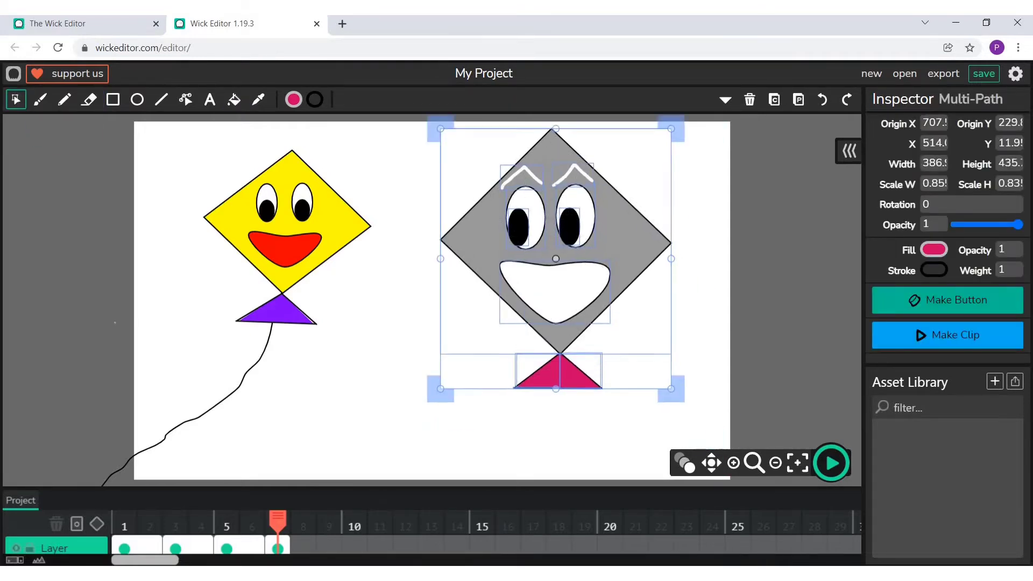
- Paint a red curved string from the grey kite's pink triangle down past the canvas edge using the Brush at size 7
key("p")
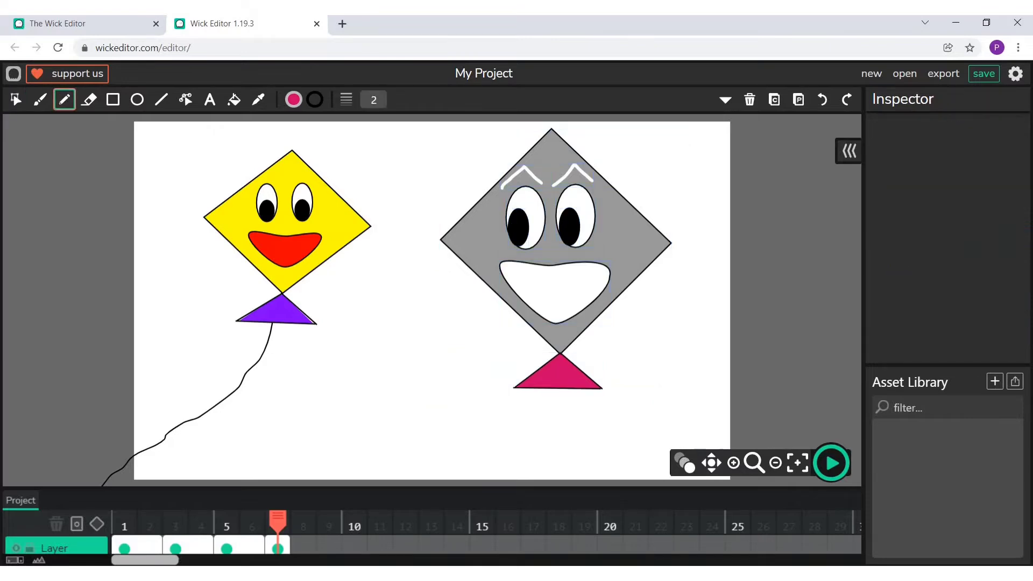
left_click(39, 99)
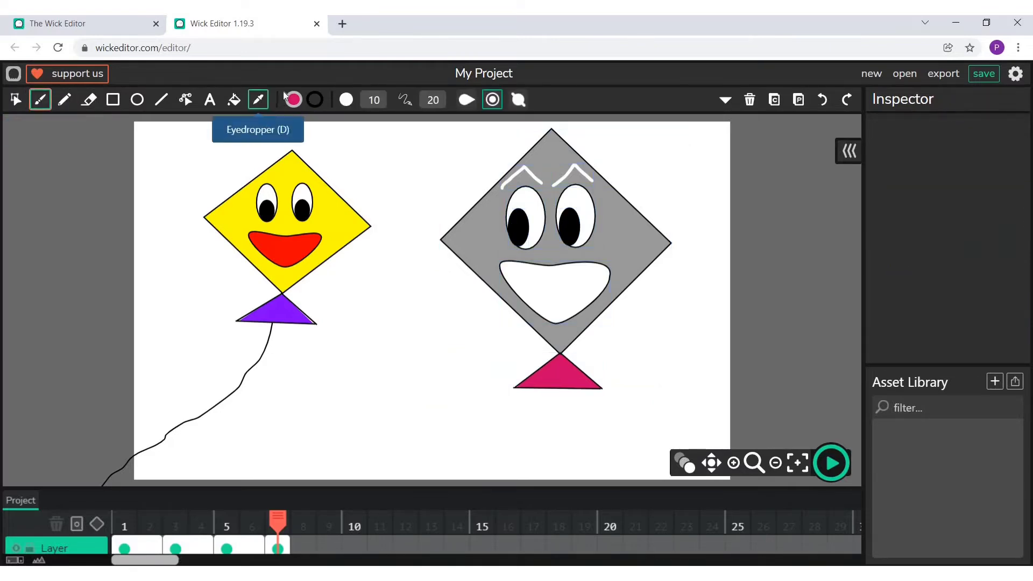
left_click(293, 99)
left_click(236, 206)
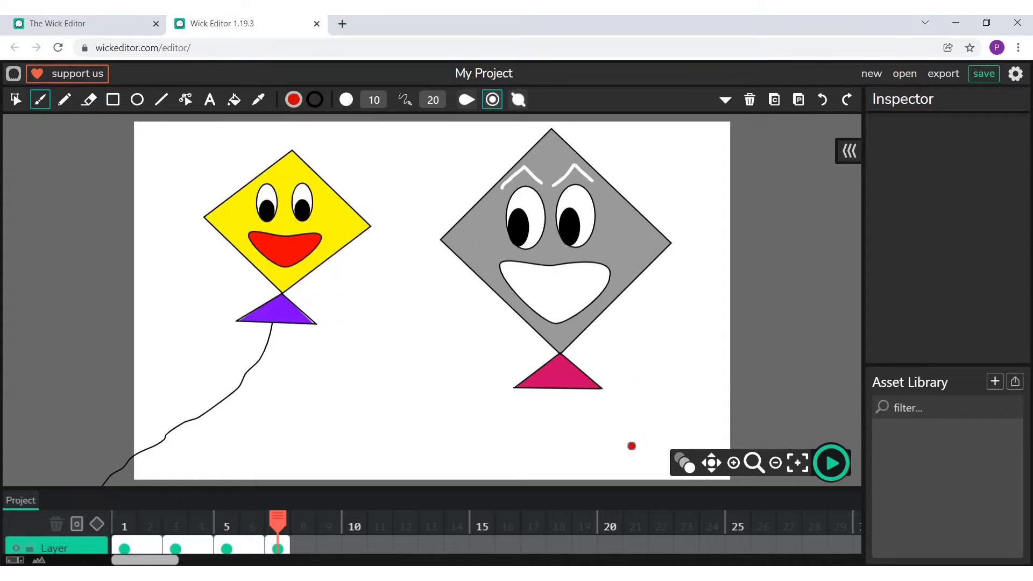
left_click(367, 101)
type("7")
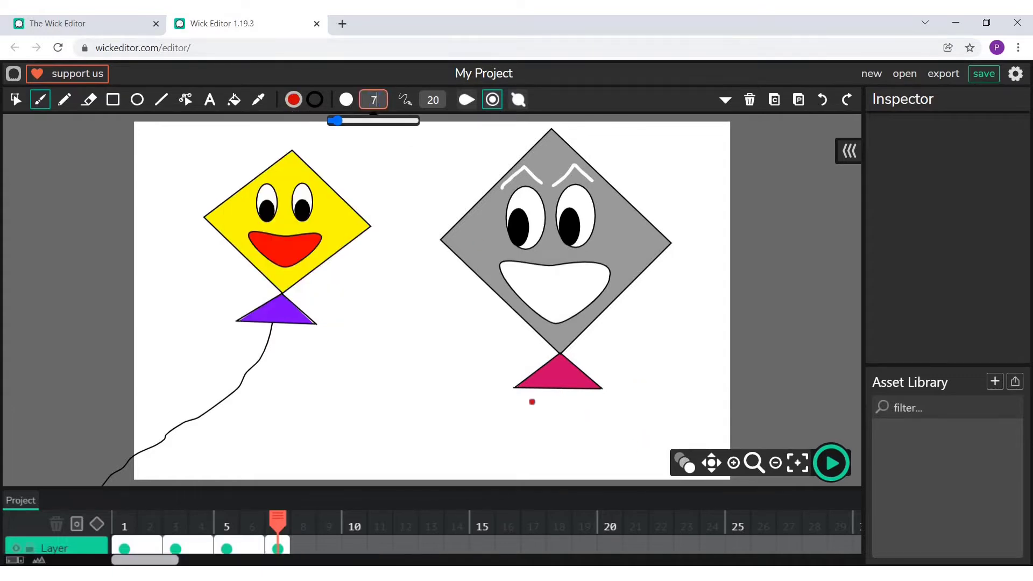
mouse_move(560, 391)
left_mouse_down()
mouse_move(545, 421)
mouse_move(457, 480)
left_mouse_up()
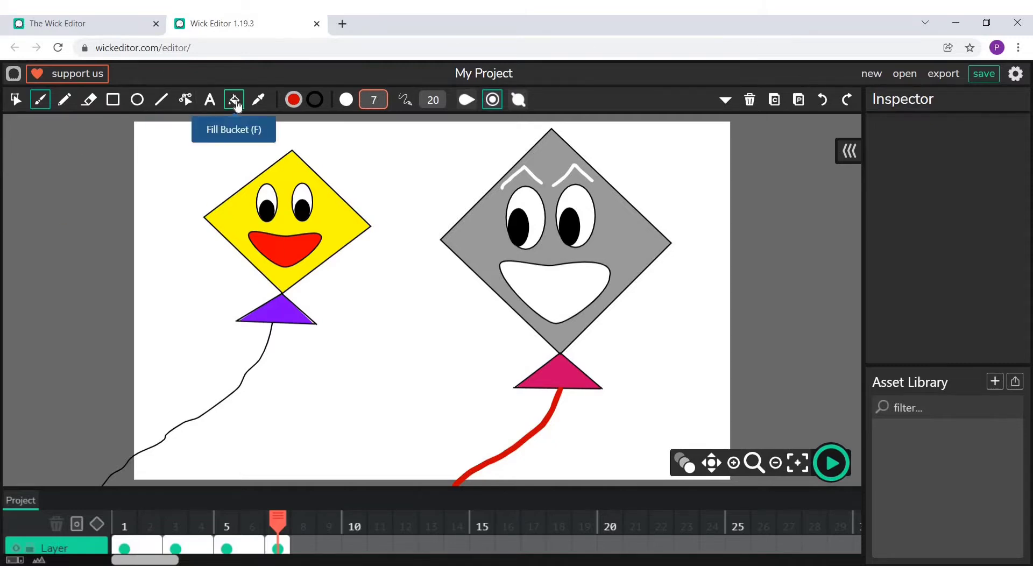
- Delete the yellow kite's red smile in frame 7
left_click(232, 546)
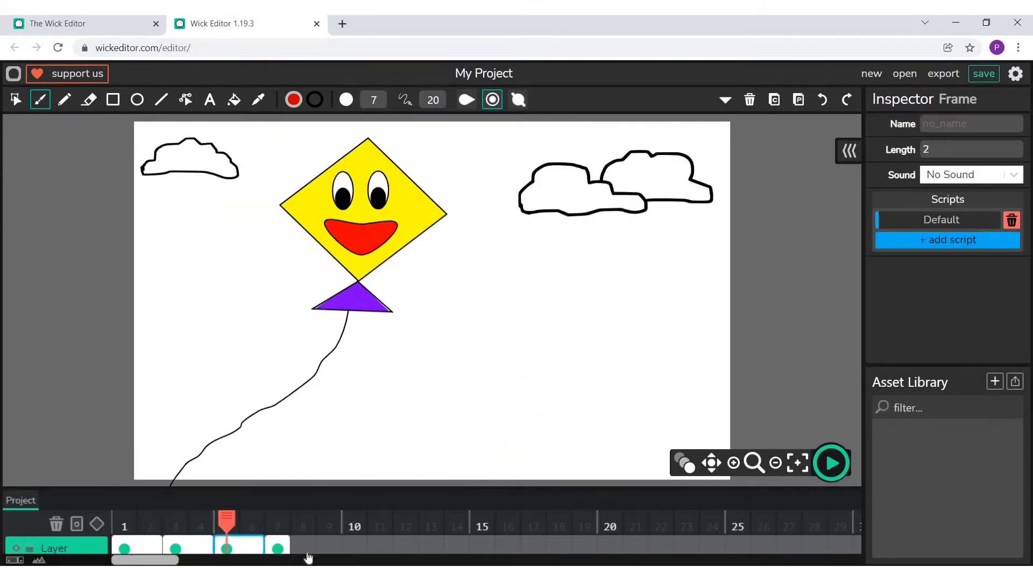
left_click(272, 549)
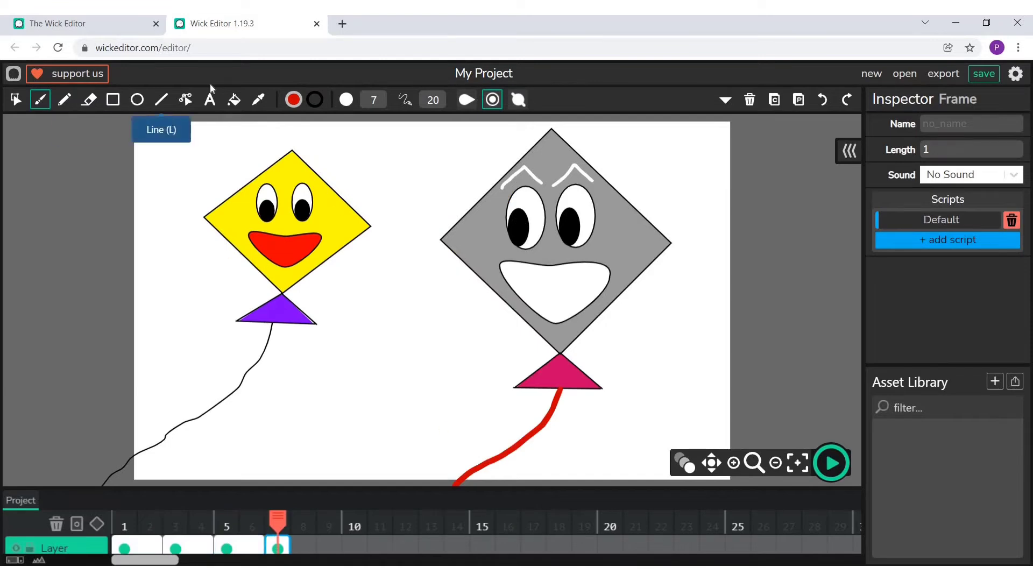
left_click(15, 100)
left_click(285, 246)
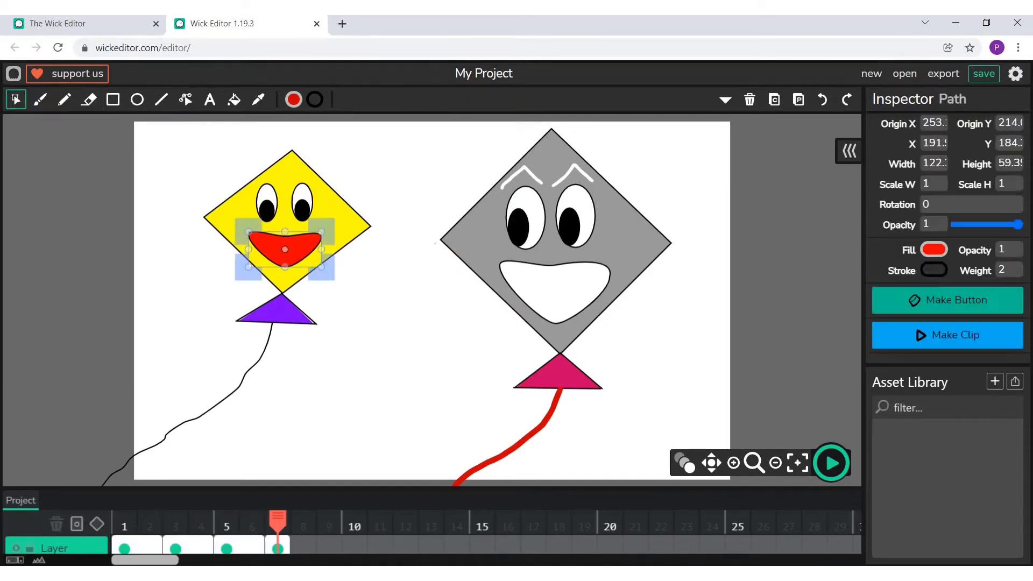
left_click(750, 99)
- Draw a small upright bright red ellipse with a black outline as the yellow kite's open mouth
left_click(137, 100)
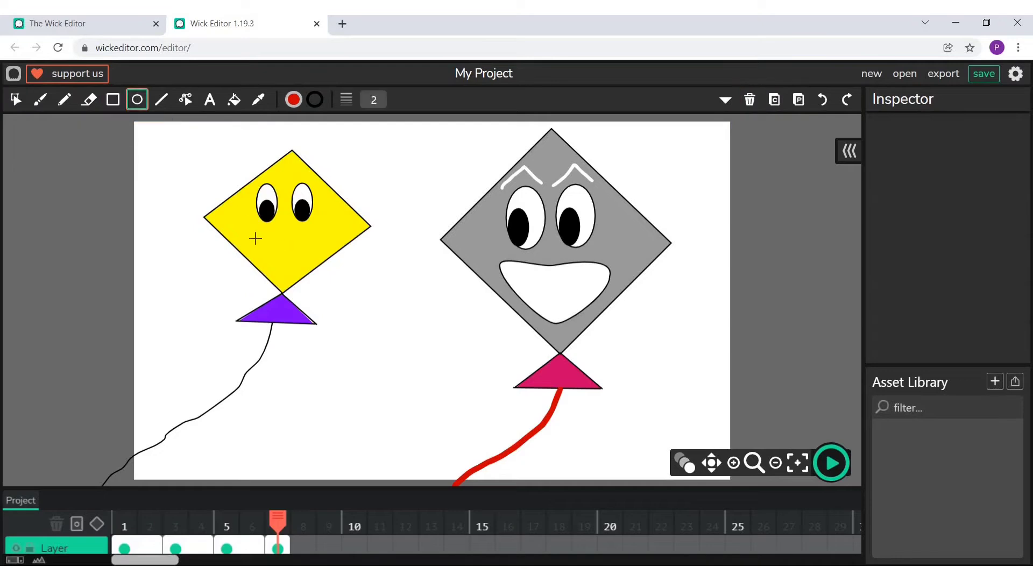
left_click_drag(268, 235, 292, 273)
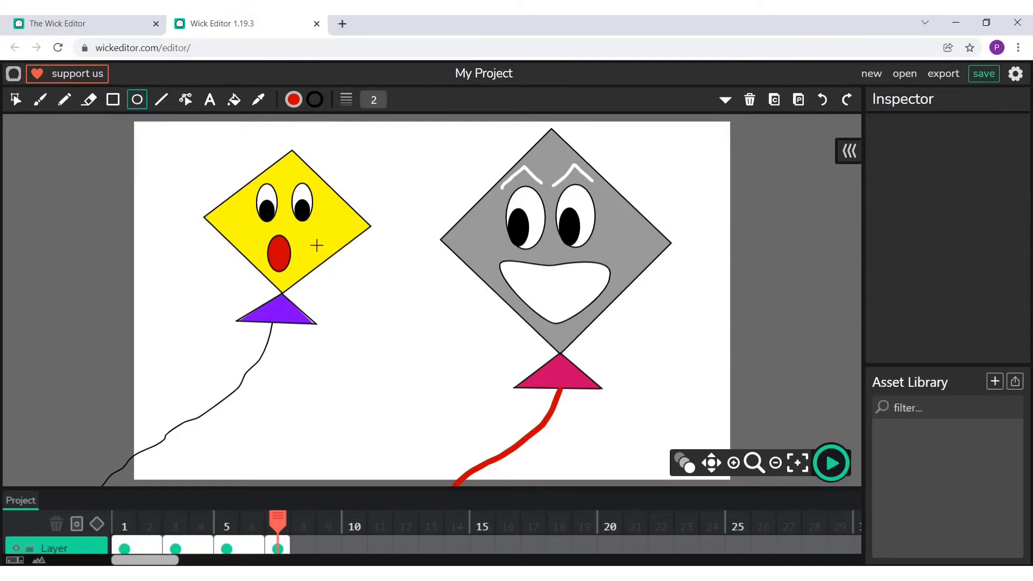
left_click(293, 100)
left_click(353, 129)
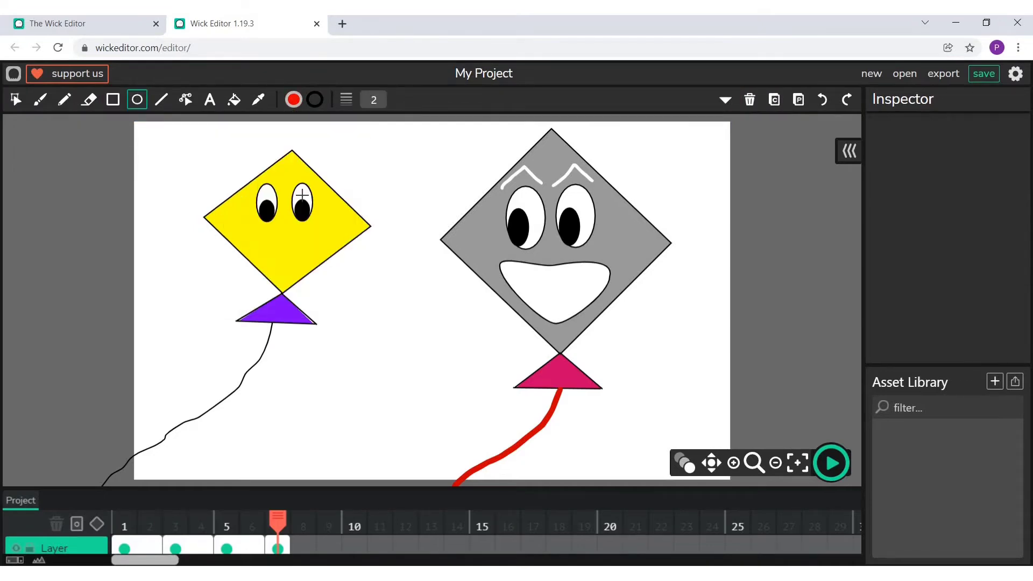
left_click_drag(269, 237, 296, 275)
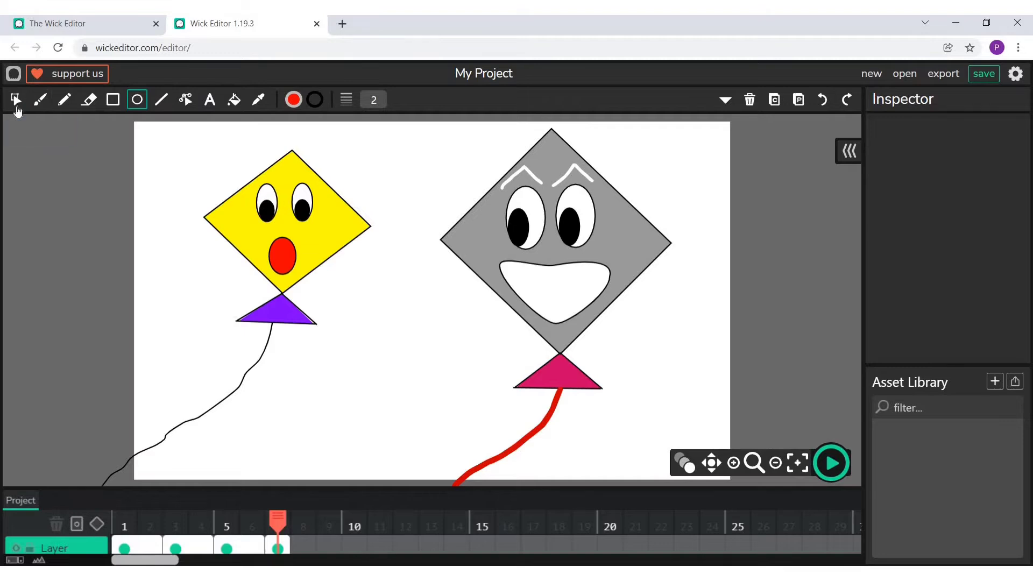
- Shift both of the yellow kite's pupils slightly right so that it looks toward the grey kite
left_click(16, 108)
left_click(266, 210)
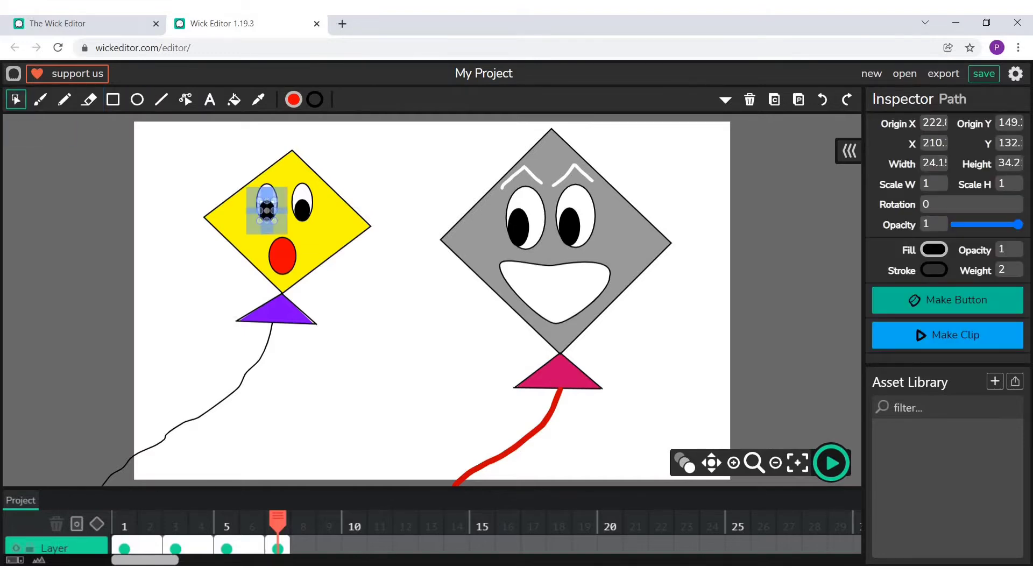
left_click_drag(274, 210, 270, 210)
left_click(822, 99)
left_click(822, 99)
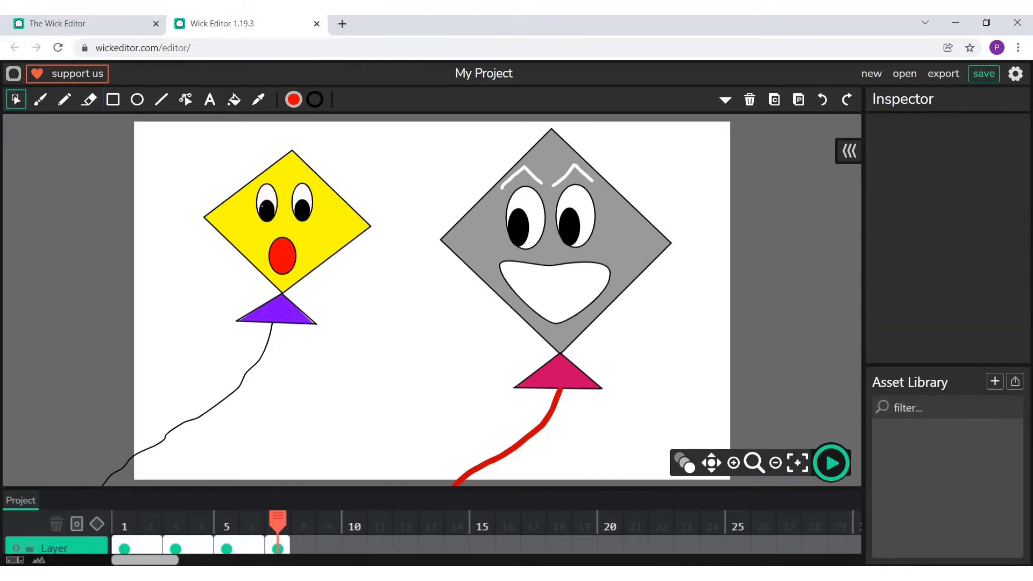
left_click(846, 99)
left_click_drag(267, 210, 302, 210)
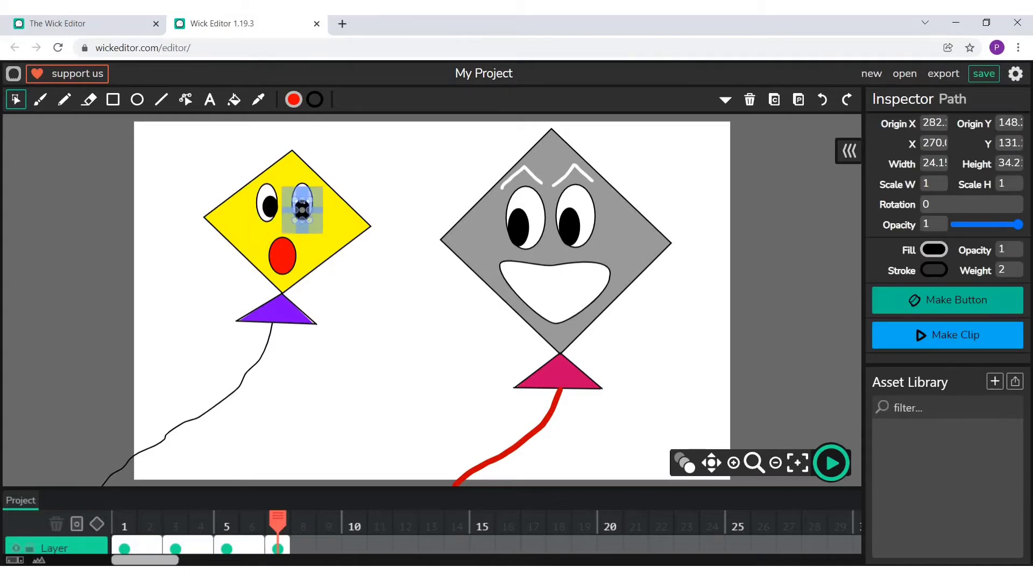
left_click(371, 173)
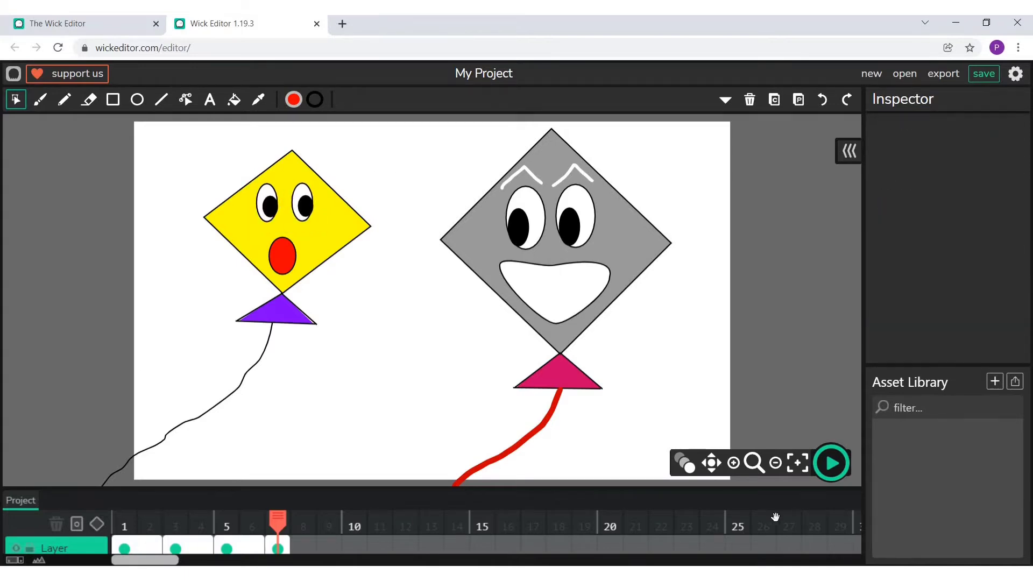
- Extend frame 7 to a length of 2 and copy both kites into a new frame 9
left_click_drag(306, 552, 317, 549)
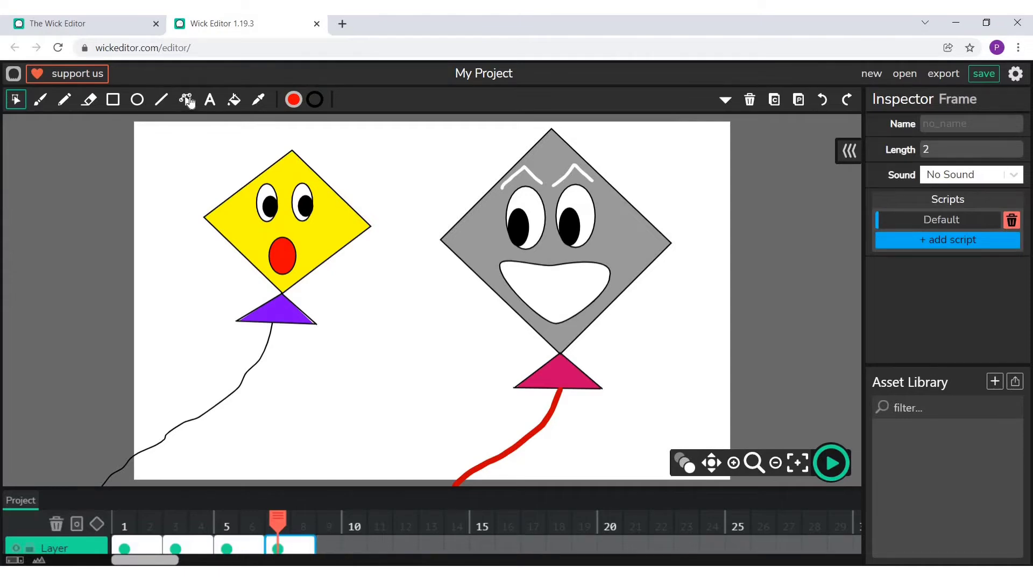
left_click_drag(163, 146, 681, 467)
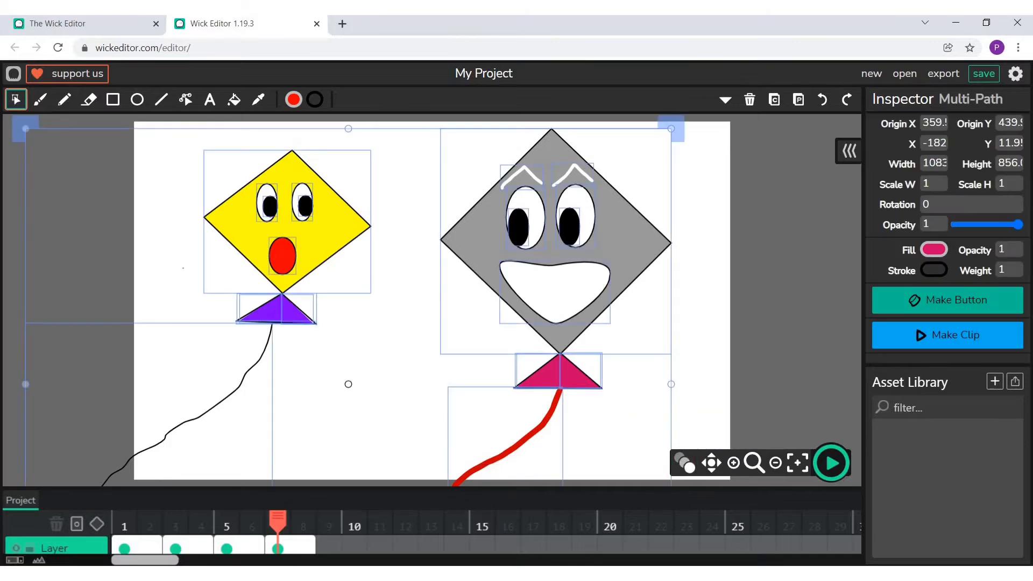
left_click(774, 100)
left_click(328, 547)
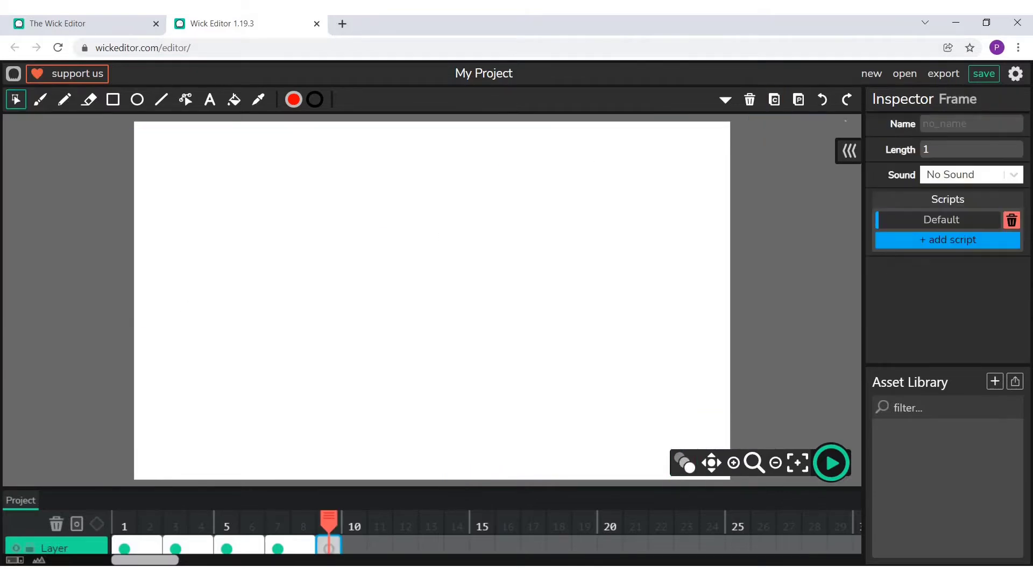
left_click(798, 100)
left_click(785, 215)
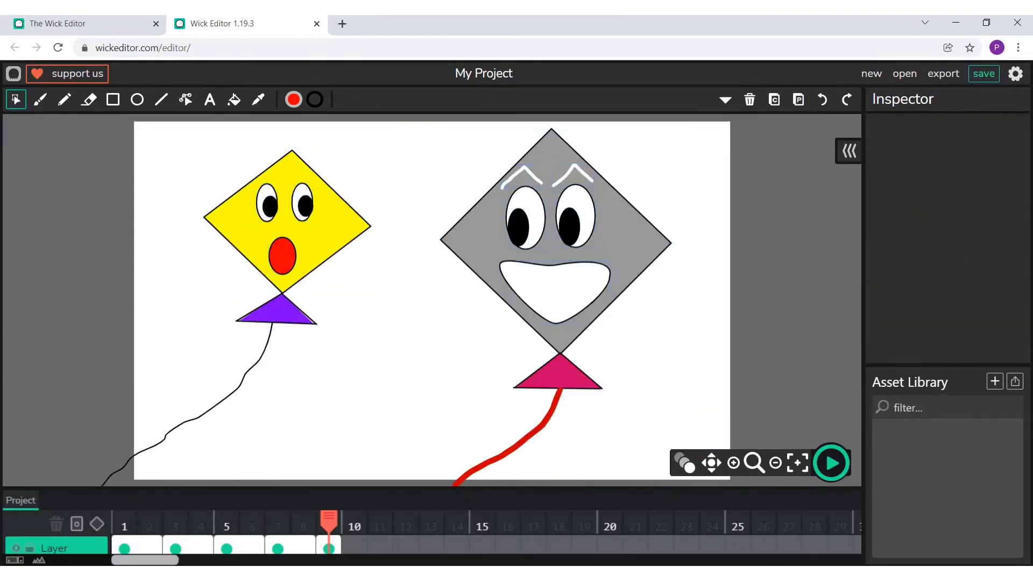
- Shrink the whole yellow kite with its string in frame 9 to about 426 by 744 px
left_click_drag(212, 159, 358, 378)
left_click_drag(27, 150, 72, 171)
left_click(72, 171)
- Move the whole yellow kite with its string up and slightly right in frame 9
left_click_drag(277, 223, 320, 193)
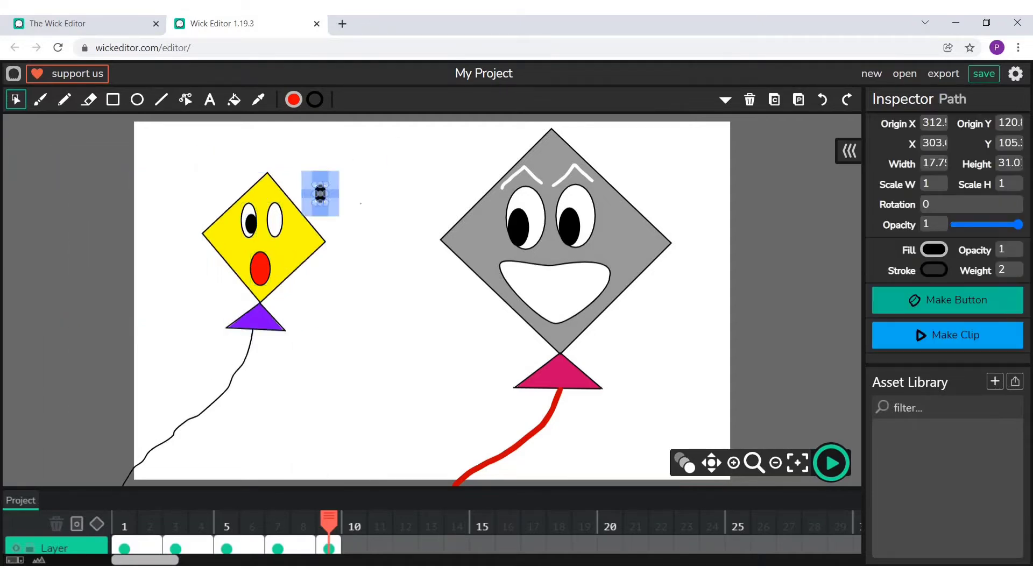
key("ctrl+z")
left_click_drag(211, 175, 317, 360)
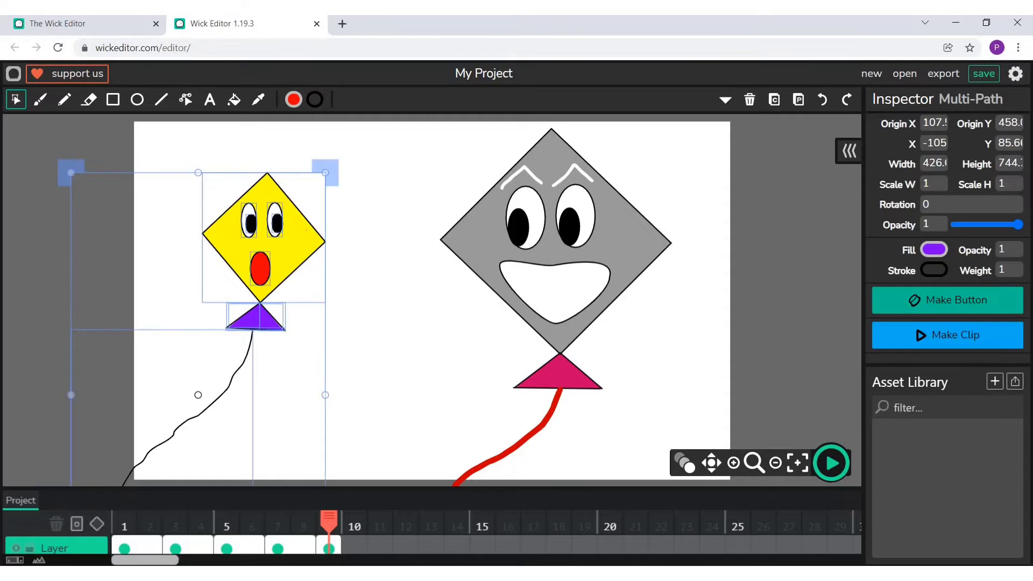
left_click_drag(307, 230, 330, 189)
left_click(242, 280)
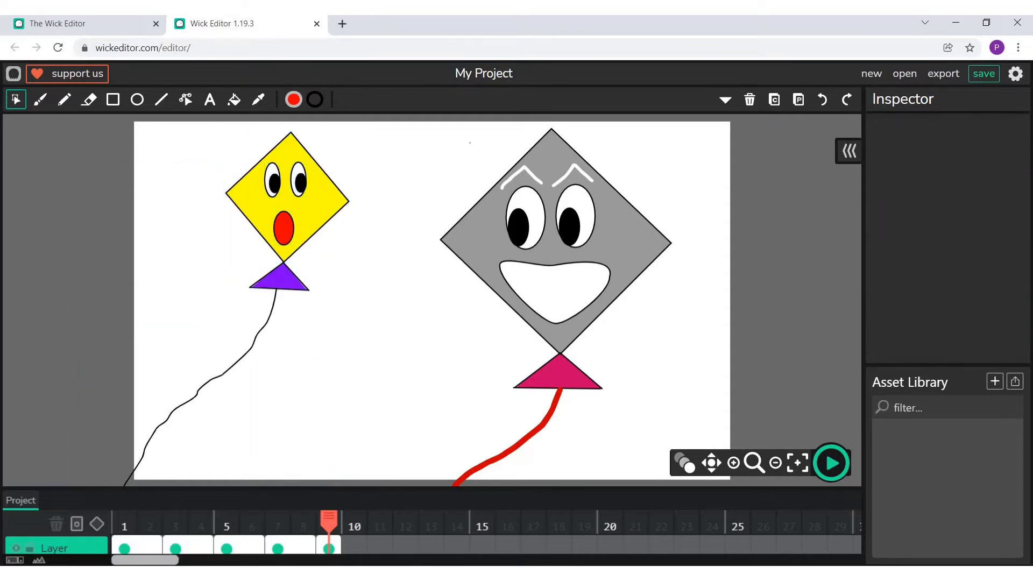
- Shrink the whole grey kite with its string in frame 9 to about 334 by 569 px
left_click_drag(429, 152, 675, 436)
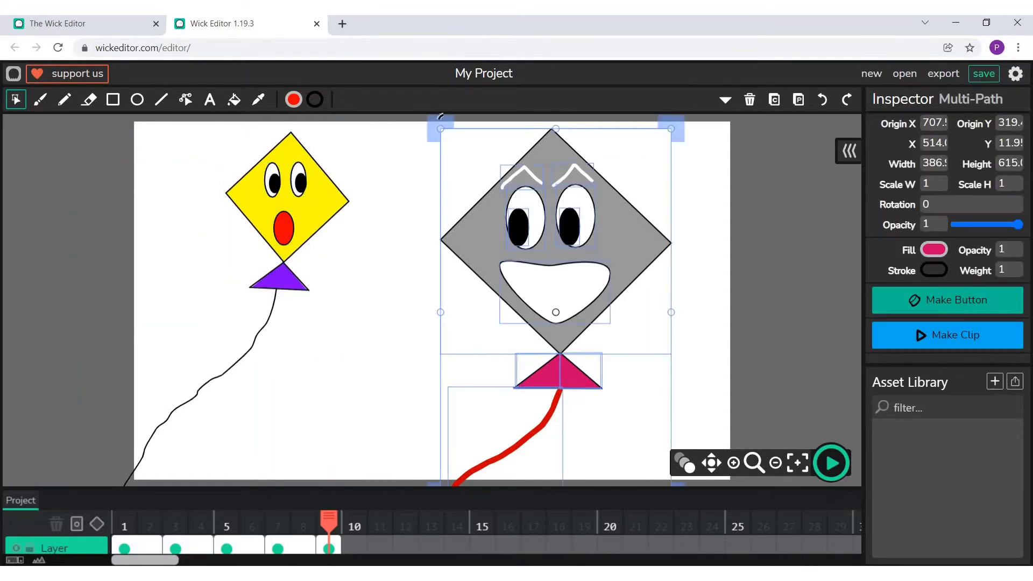
left_click_drag(439, 128, 455, 141)
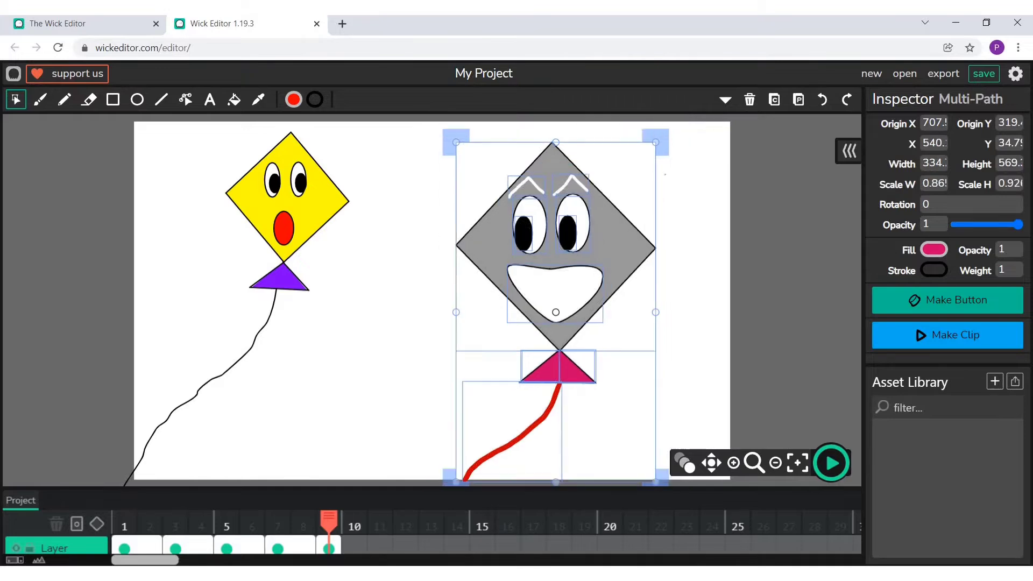
key("Escape")
left_click_drag(537, 250, 586, 198)
key("ctrl+z")
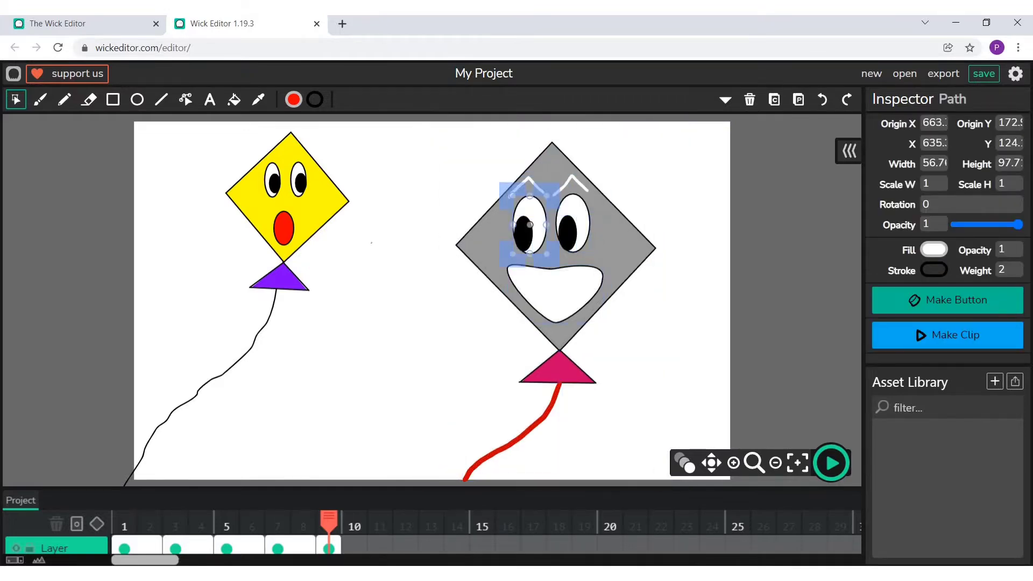
key("ctrl+z")
- Move the whole grey kite with its string right and slightly up in frame 9
left_click_drag(439, 139, 699, 421)
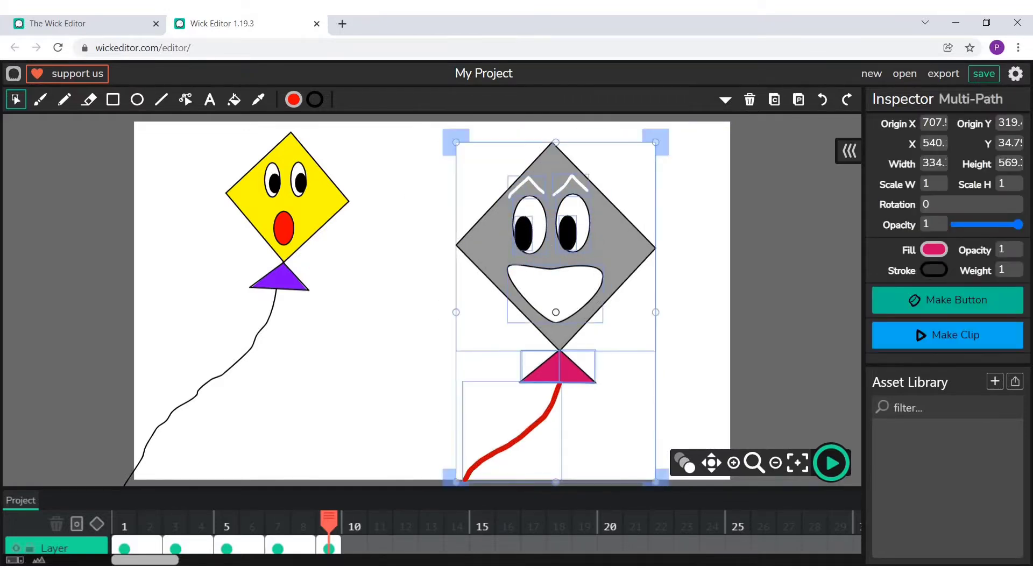
left_click_drag(556, 259, 614, 242)
left_click(215, 320)
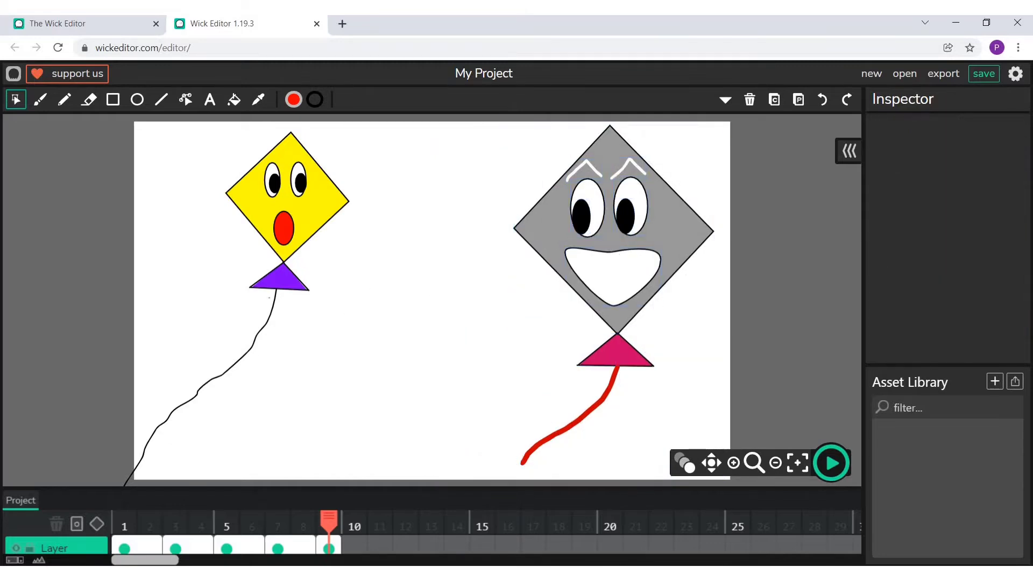
- Replace the yellow kite's string with a pencil line curving down and right from its tail to below the canvas
left_click(245, 354)
left_click(749, 100)
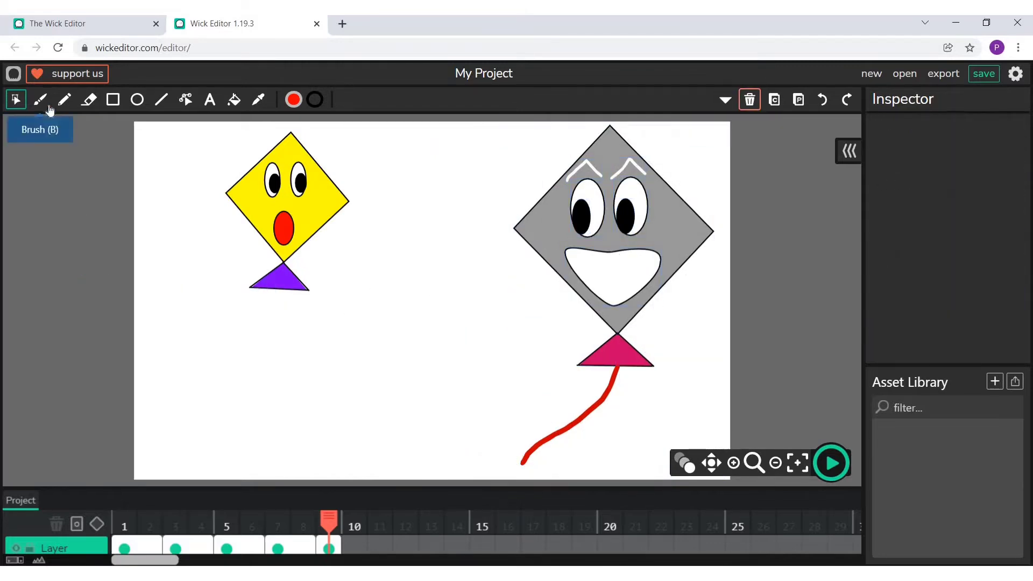
left_click(65, 101)
mouse_move(279, 291)
left_mouse_down()
mouse_move(347, 389)
mouse_move(447, 484)
left_mouse_up()
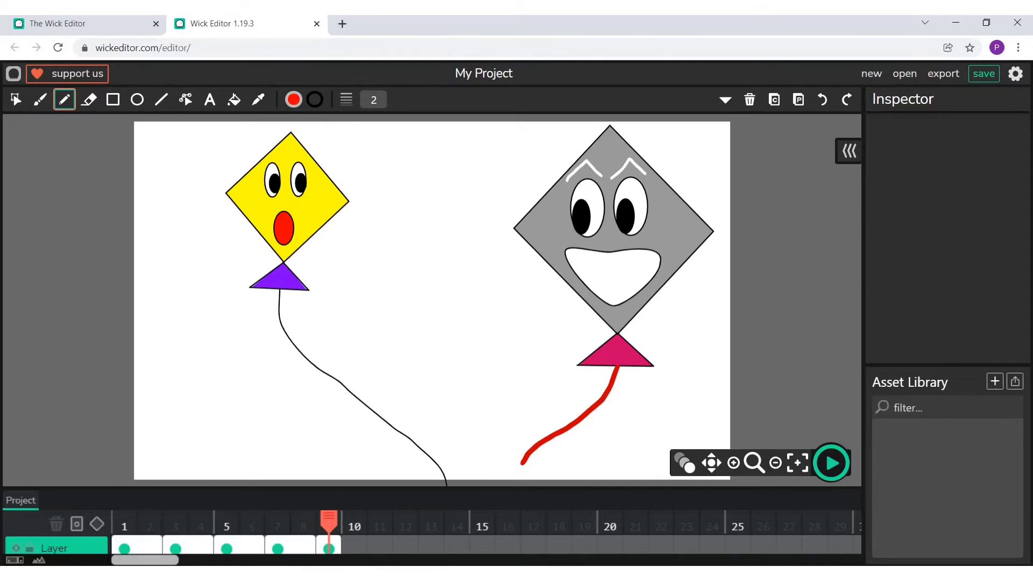
- Replace the grey kite's string with a red brush stroke running down and left across the yellow kite's string
left_click(15, 99)
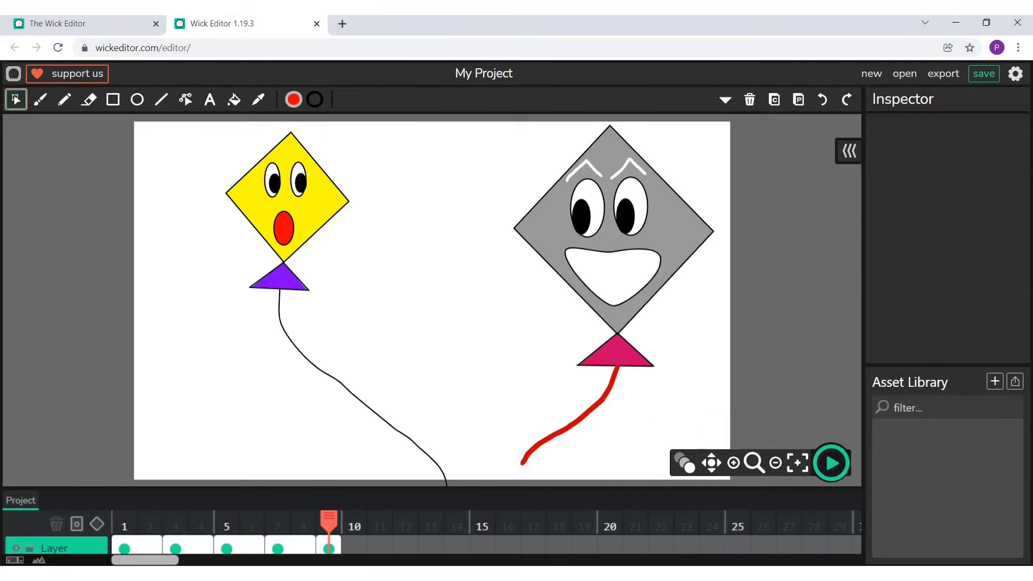
left_click(605, 399)
left_click(750, 99)
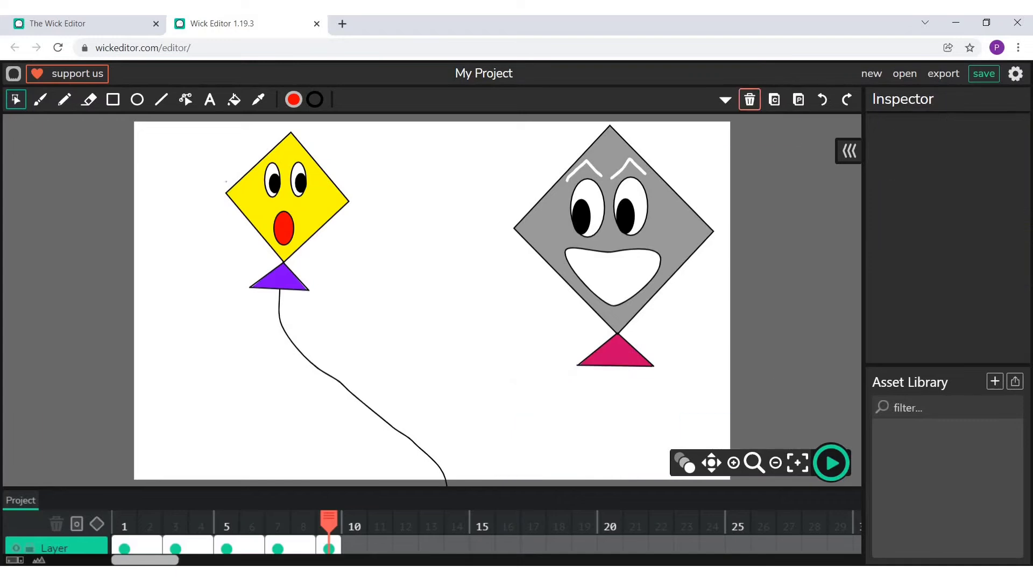
left_click(40, 99)
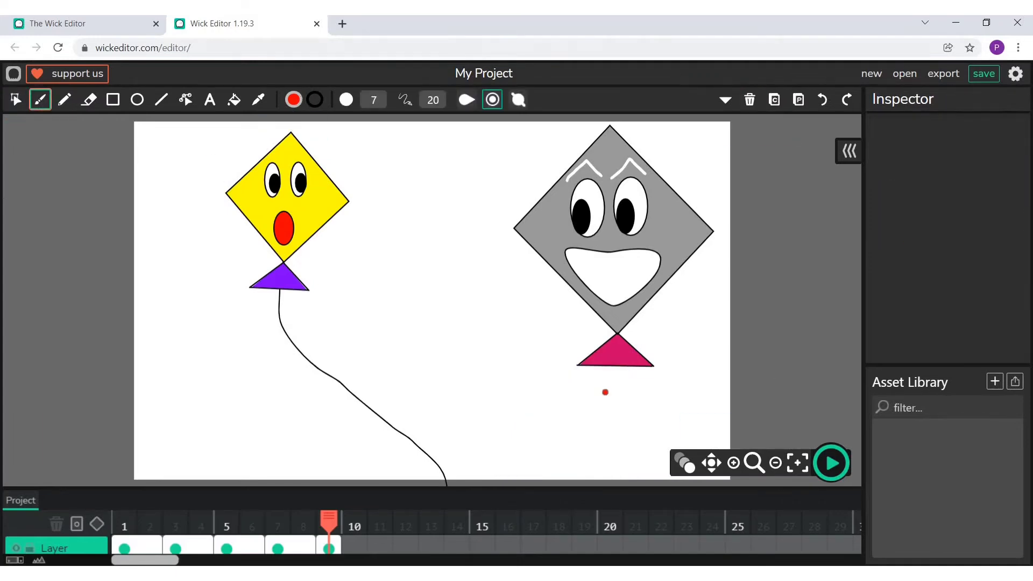
mouse_move(578, 387)
left_mouse_down()
mouse_move(363, 458)
mouse_move(323, 483)
left_mouse_up()
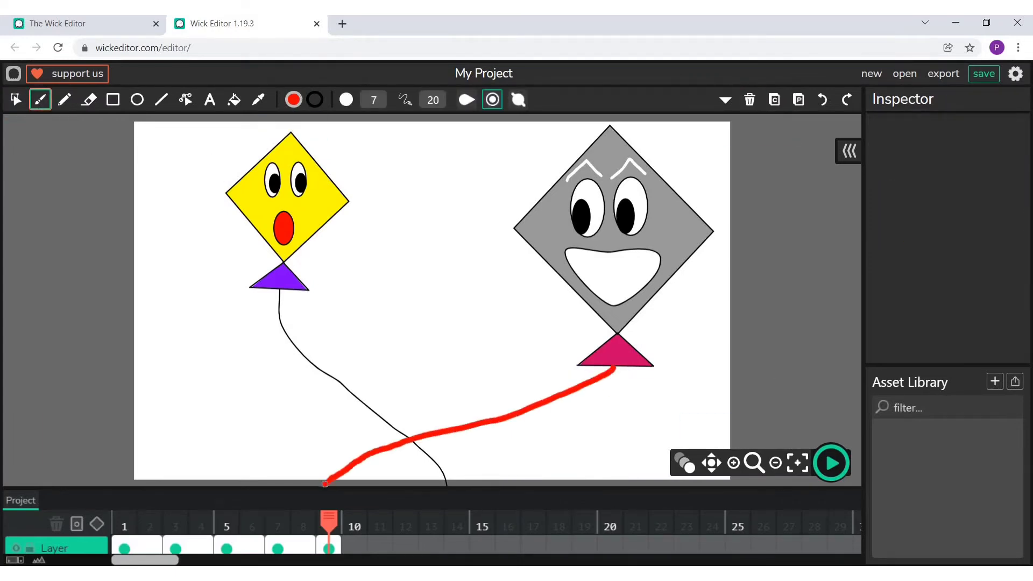
- Extend frame 9 to a length of 2 and copy both kites with their strings into a new frame 11
left_click_drag(340, 546, 367, 546)
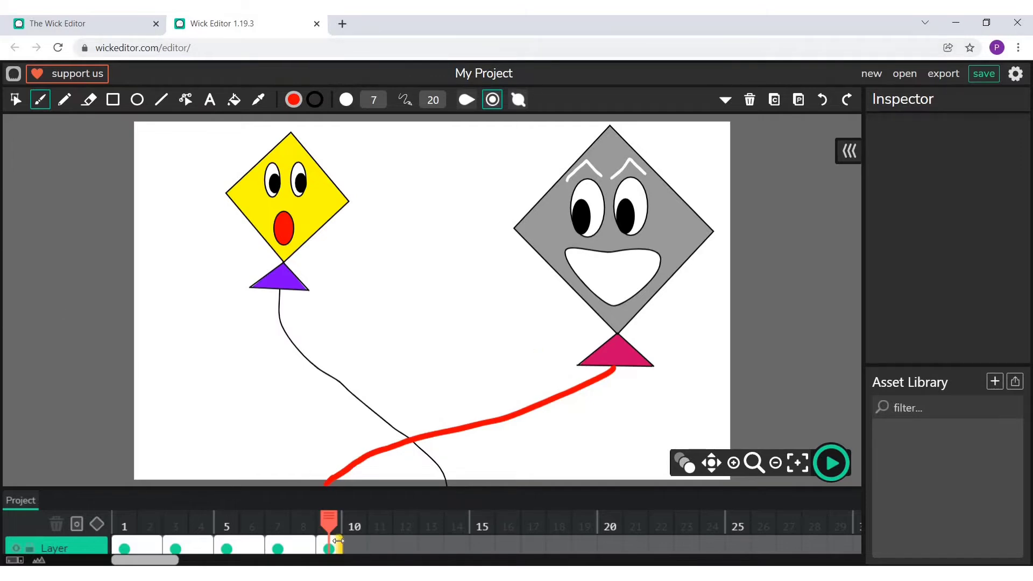
left_click(15, 99)
left_click_drag(204, 139, 700, 457)
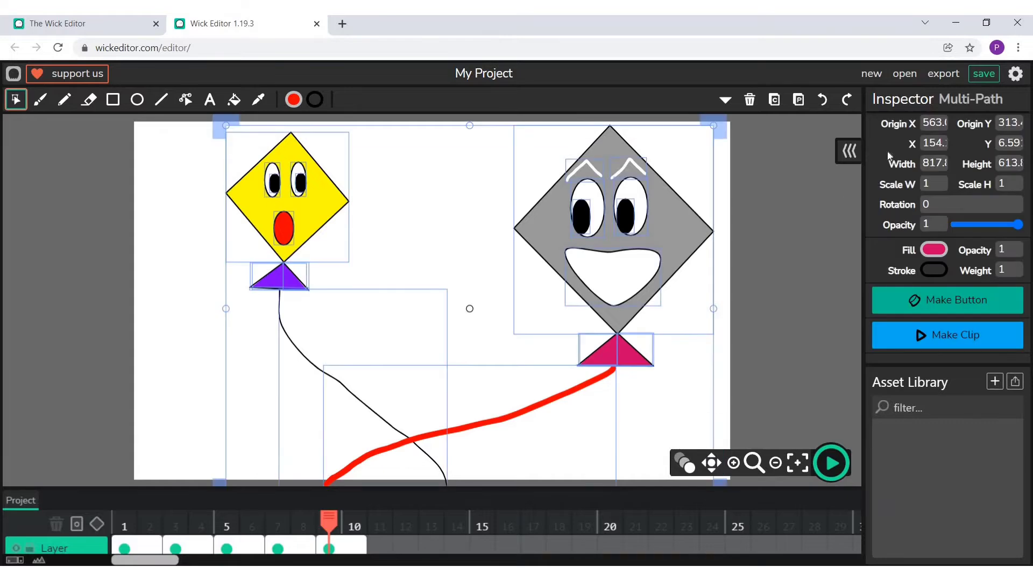
left_click(774, 99)
left_click(380, 546)
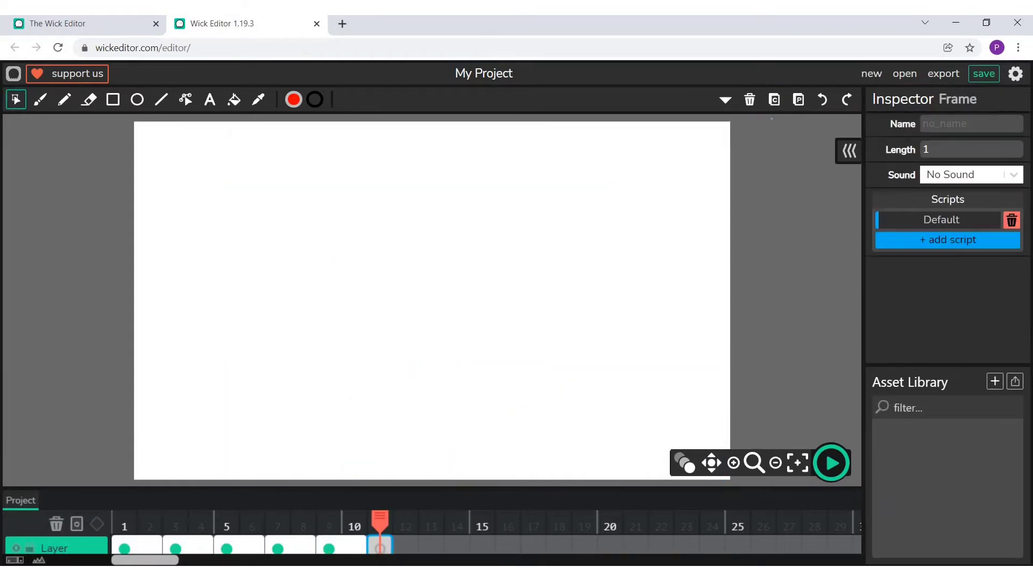
left_click(798, 100)
left_click(164, 235)
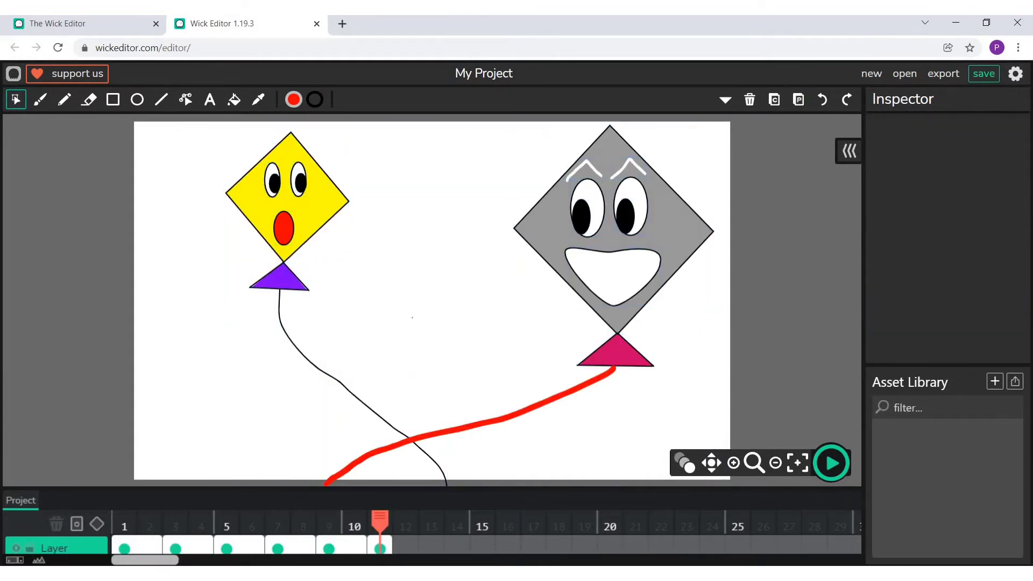
- Move the yellow kite's pupils to the bottom of its eyes and pull the right edge of its mouth outward in frame 11
left_click(273, 179)
left_click_drag(273, 179, 298, 186)
left_click(301, 184)
left_click(175, 207)
left_click(186, 100)
left_click_drag(294, 228, 308, 224)
- Draw short pencil impact lines all around the point where the two kite strings cross
left_click(65, 100)
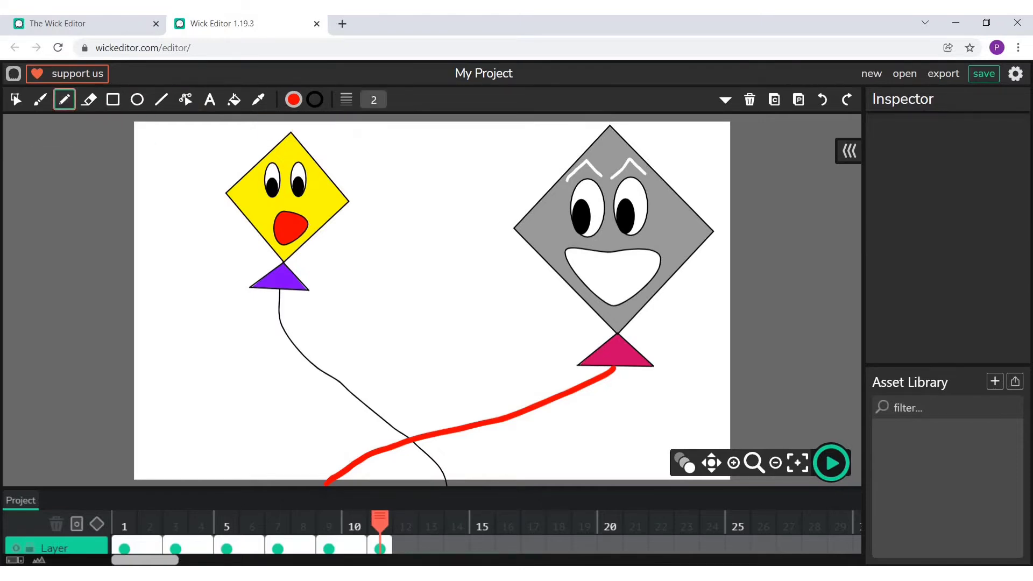
left_click_drag(410, 429, 420, 421)
left_click(15, 100)
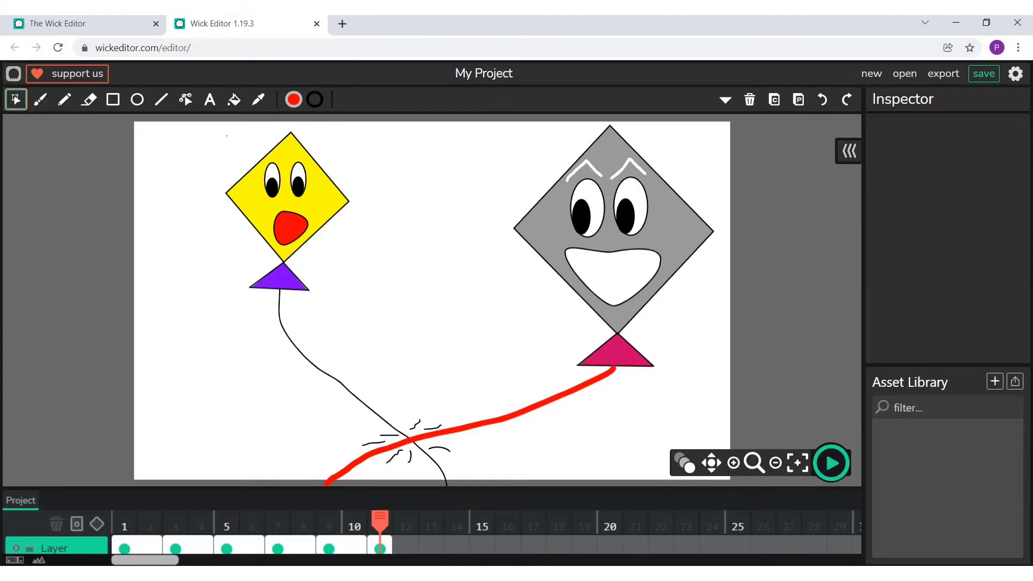
- Extend frame 11 to a length of 2 and copy only the yellow kite with its string into a new frame 13
left_click_drag(227, 136, 687, 462)
left_click_drag(214, 134, 401, 387)
left_click(774, 99)
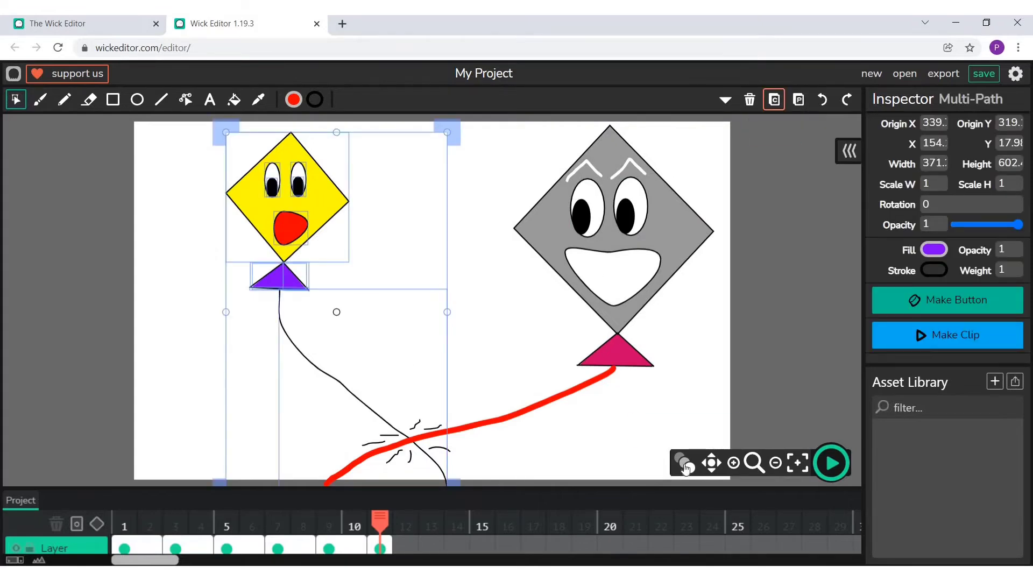
left_click_drag(388, 549, 429, 551)
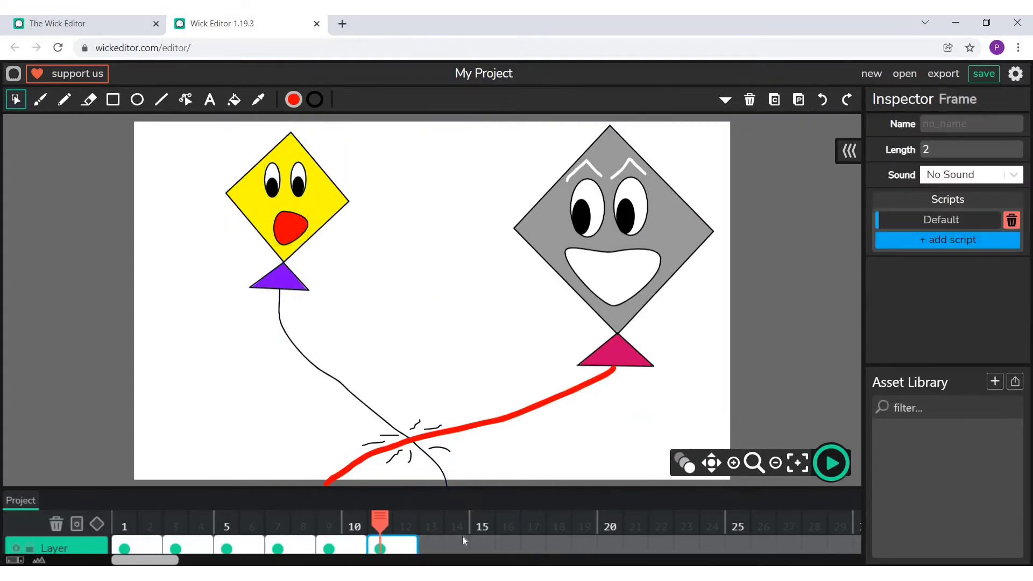
left_click(430, 547)
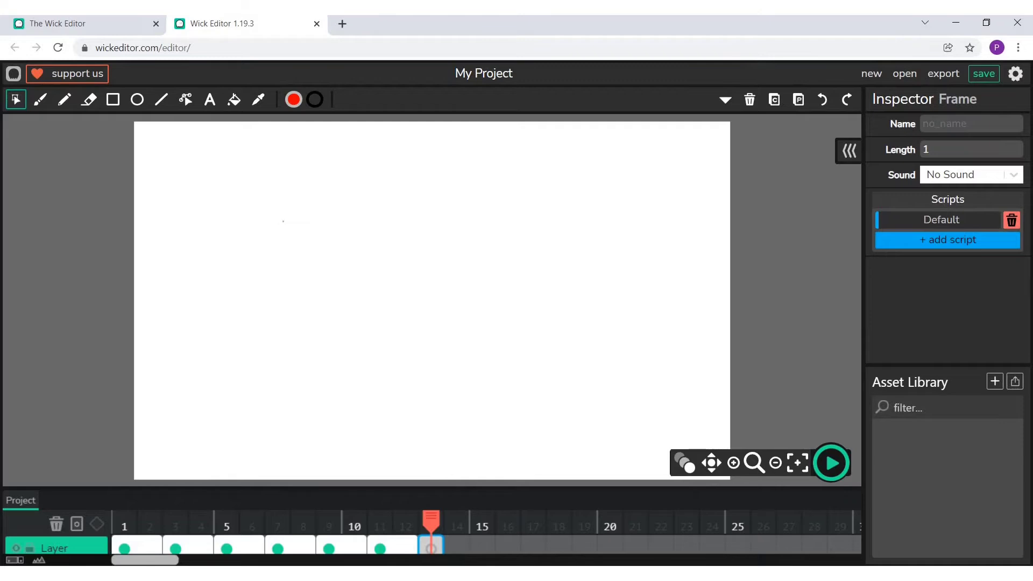
left_click(798, 99)
left_click(390, 261)
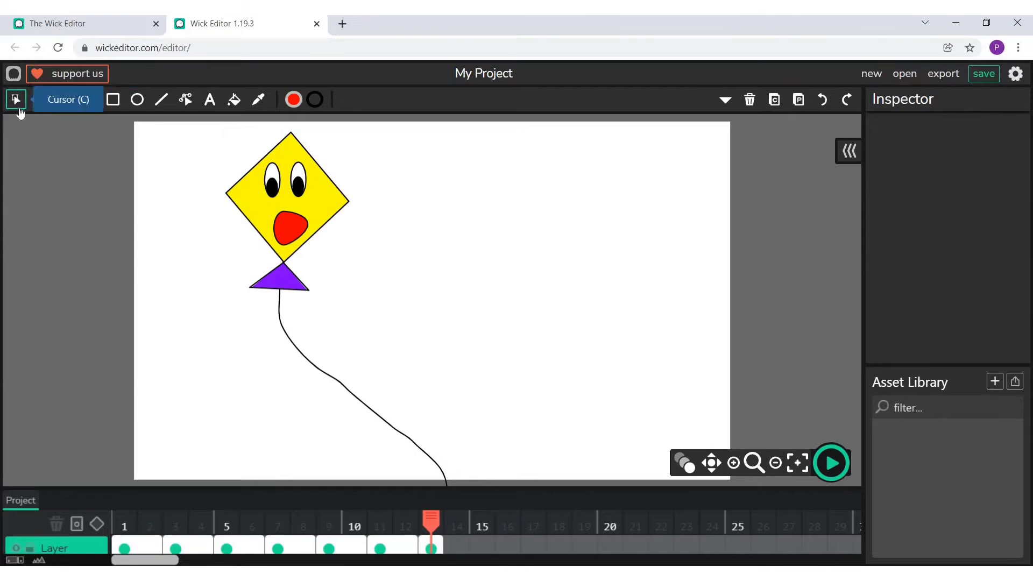
- Replace the yellow kite's string in frame 13 with two separate pencil pieces, as if snapped, and extend the frame to a length of 2
left_click(337, 380)
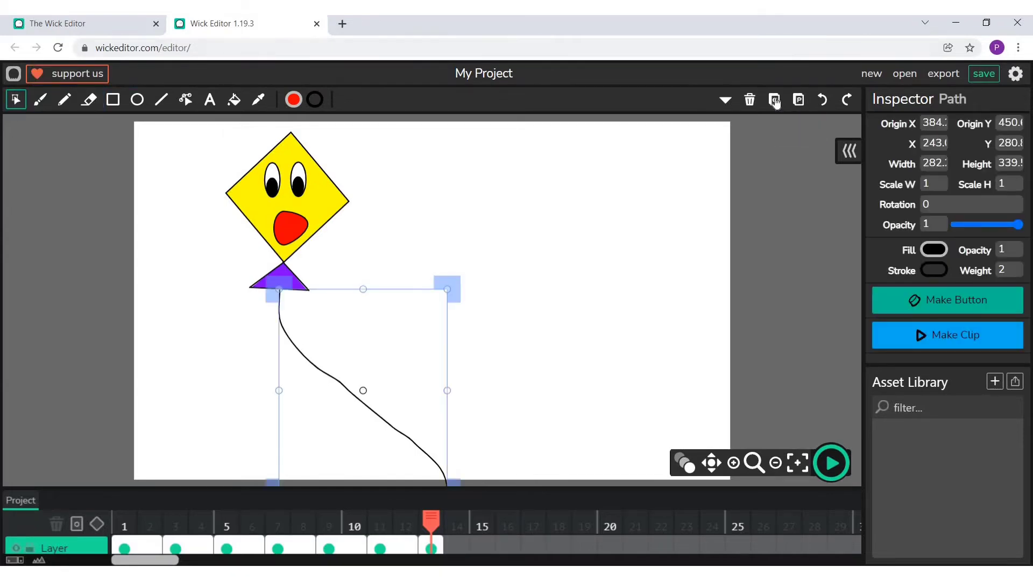
left_click(750, 100)
left_click(63, 99)
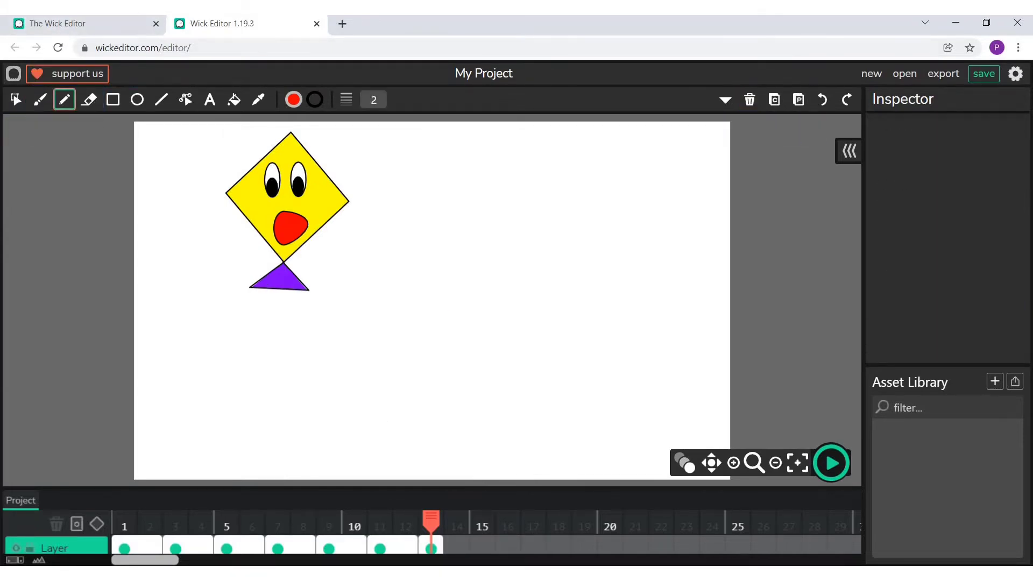
mouse_move(279, 290)
left_mouse_down()
mouse_move(235, 342)
mouse_move(254, 363)
mouse_move(288, 365)
mouse_move(363, 433)
mouse_move(376, 484)
left_mouse_up()
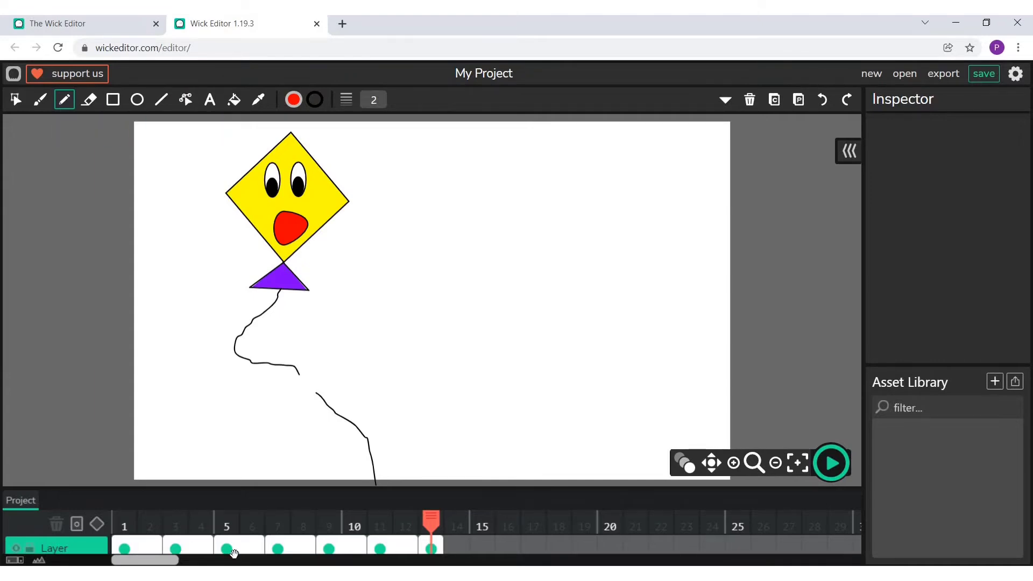
left_click_drag(430, 546, 467, 542)
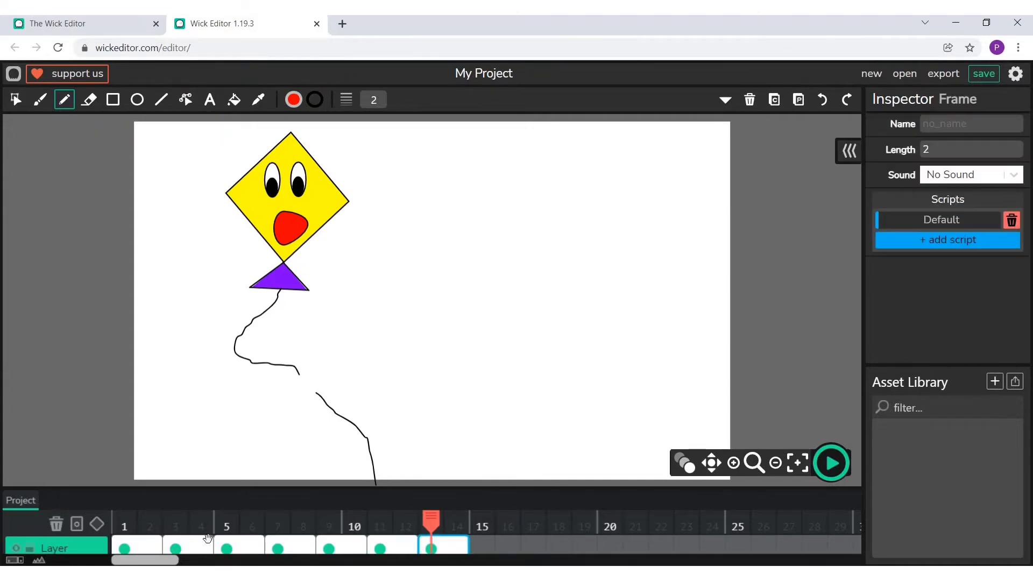
- Copy all the clouds from the first frame into frame 13 and delete the large cloud covering the yellow kite
left_click(148, 547)
left_click(15, 100)
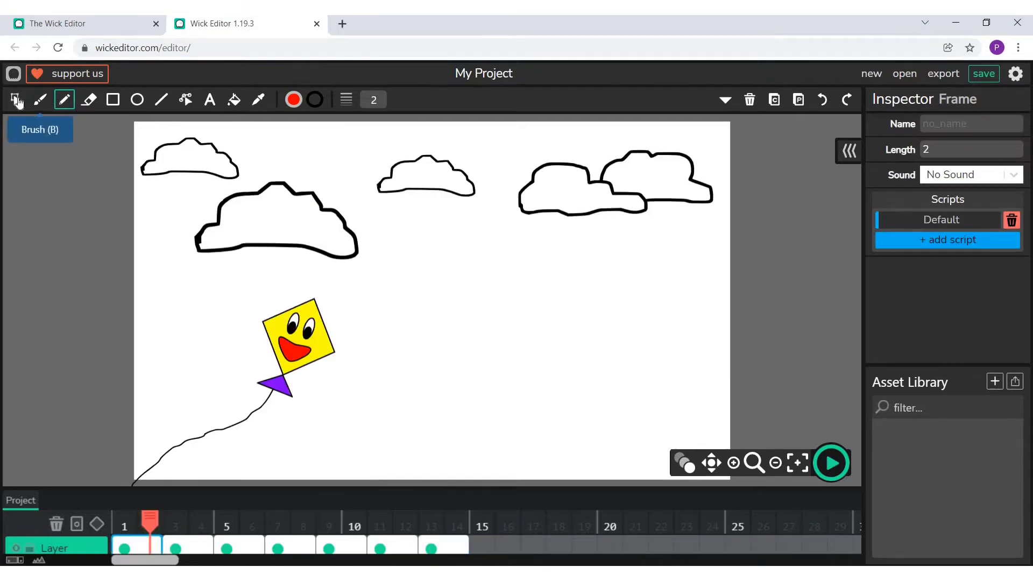
left_click_drag(150, 131, 722, 249)
left_click(775, 102)
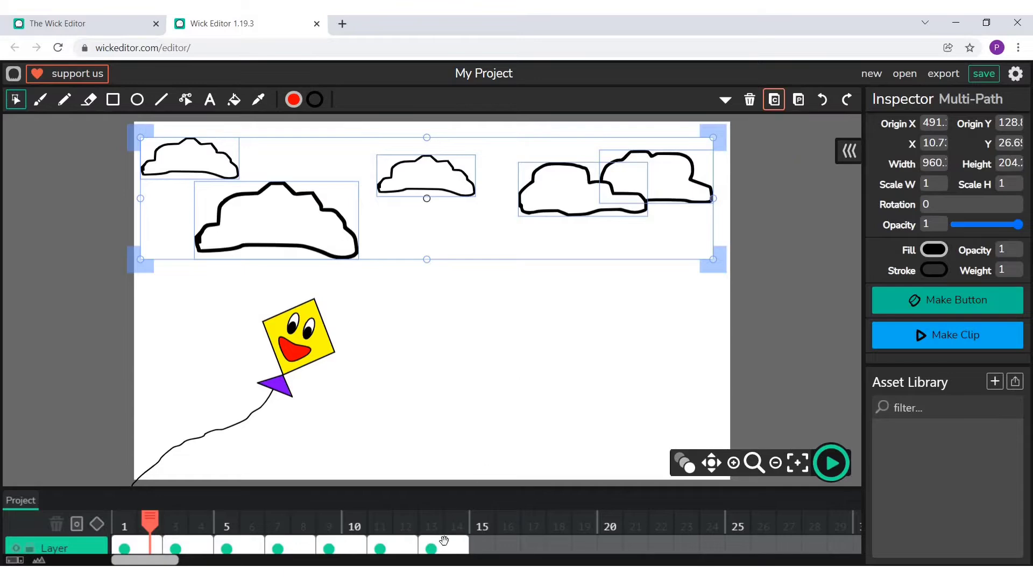
left_click(458, 519)
left_click(798, 99)
left_click(421, 329)
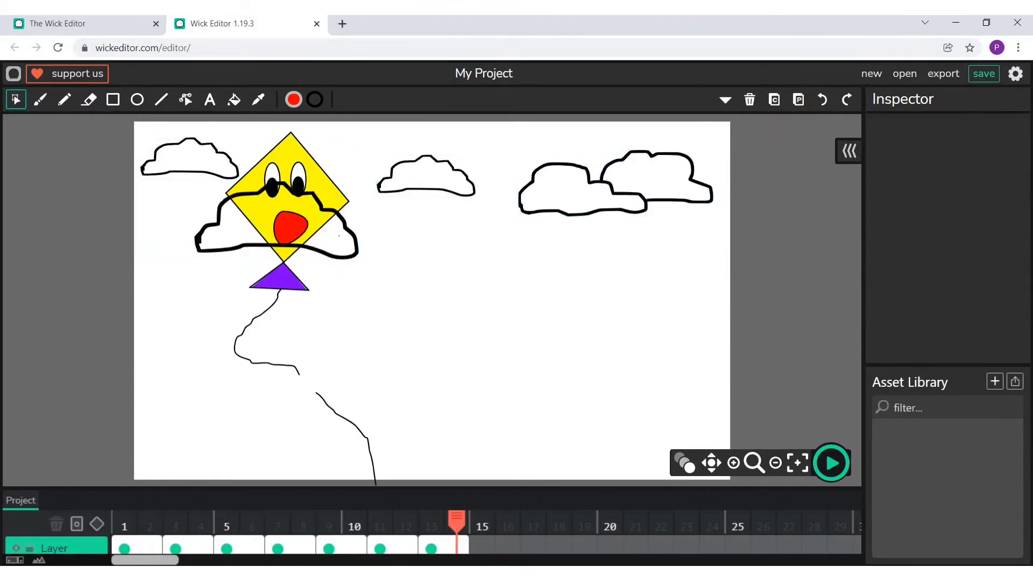
left_click(347, 228)
left_click(749, 100)
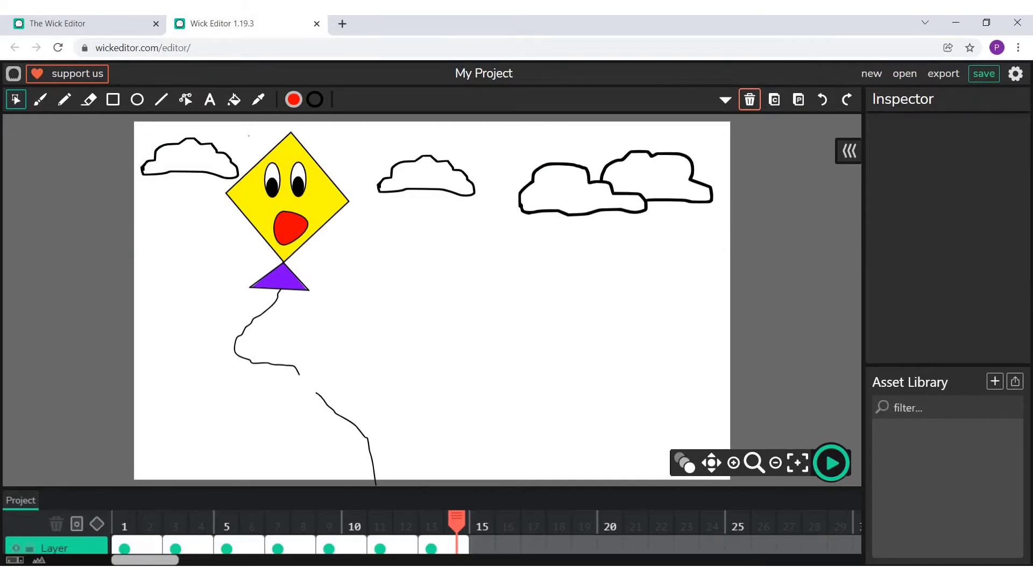
- Copy the yellow kite with its attached string piece into a new frame 15 and shrink it to about 156 by 313 px
left_click_drag(248, 135, 350, 296)
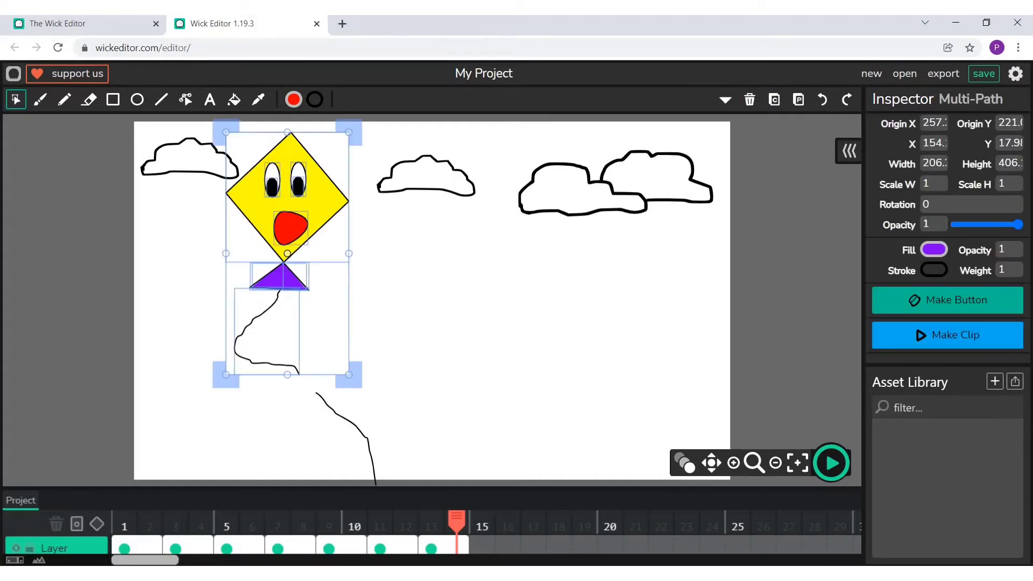
left_click(774, 100)
left_click(483, 549)
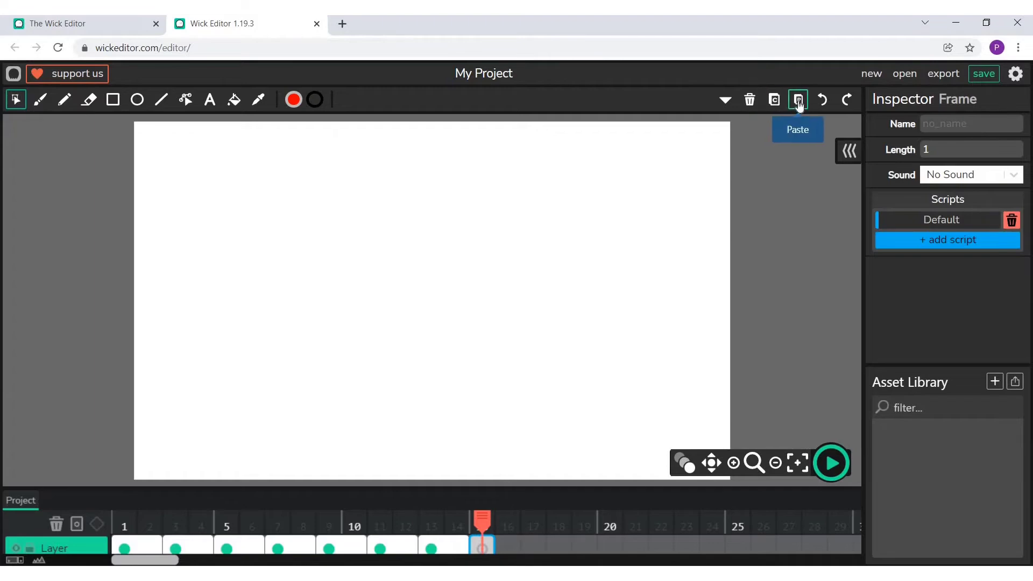
left_click(798, 99)
left_click_drag(346, 371, 333, 346)
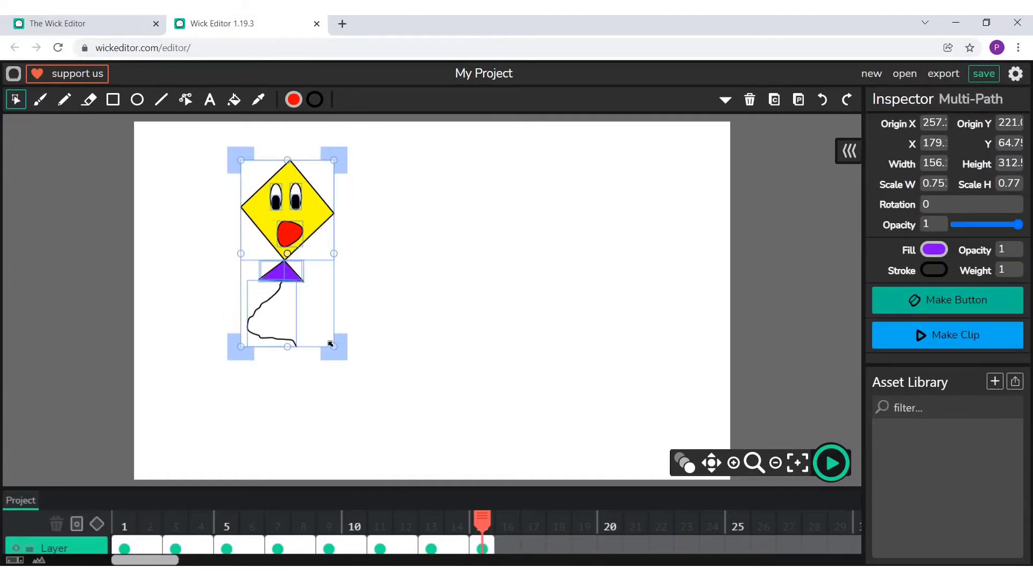
left_click(512, 261)
- Draw the detached lower piece of the string in pencil below the yellow kite, down to the canvas's lower edge
left_click(64, 99)
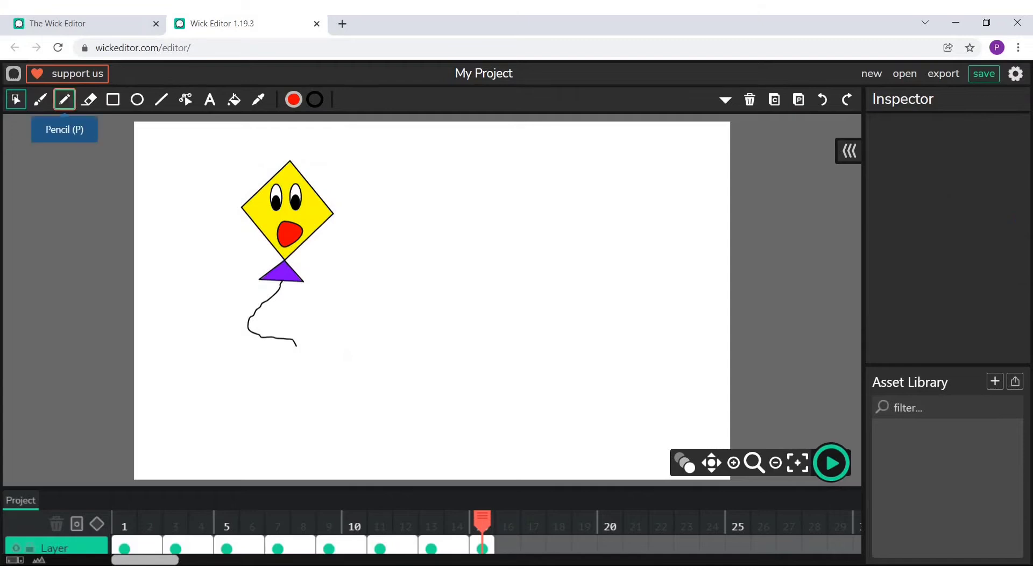
left_click_drag(316, 380, 361, 474)
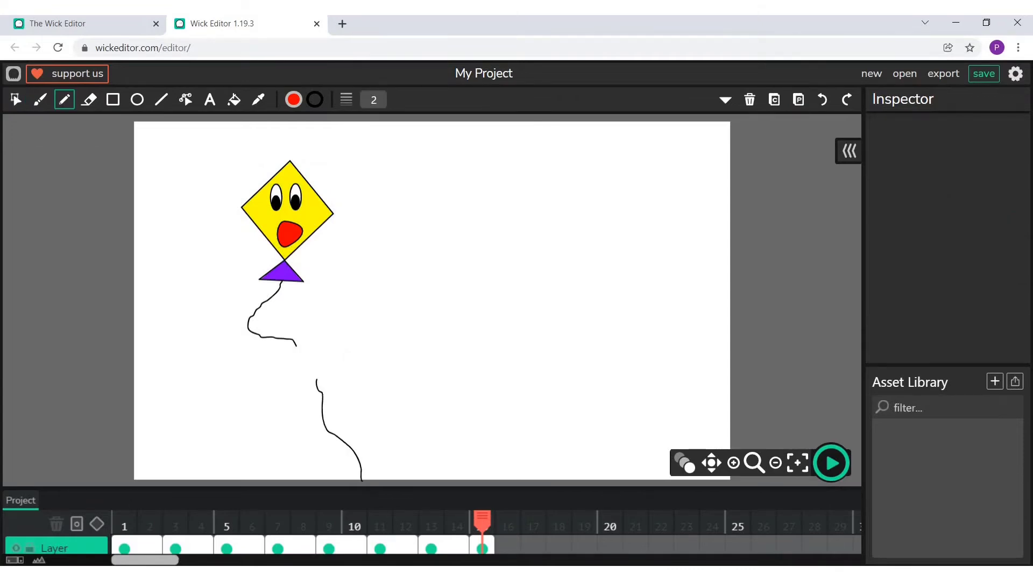
- Copy the middle cloud and the overlapping cloud pair from the first frame and paste them into frame 15
left_click(160, 545)
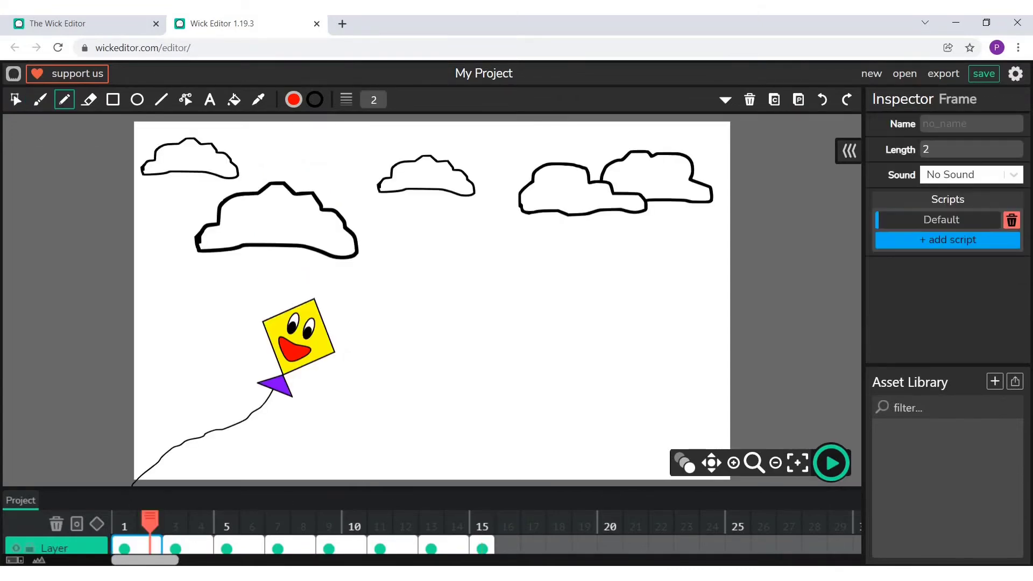
left_click(16, 100)
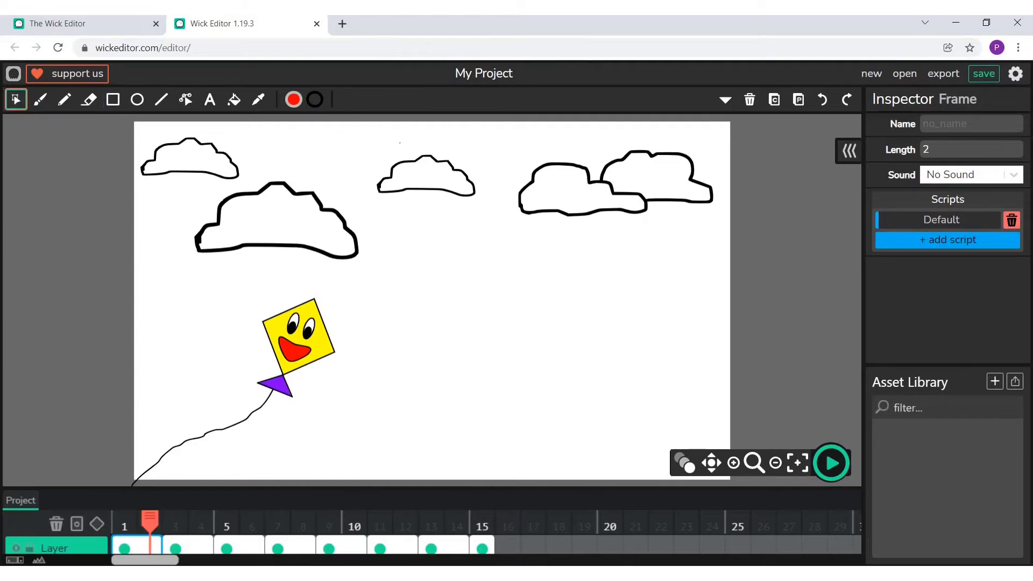
mouse_move(400, 144)
left_mouse_down()
mouse_move(688, 278)
mouse_move(712, 263)
left_mouse_up()
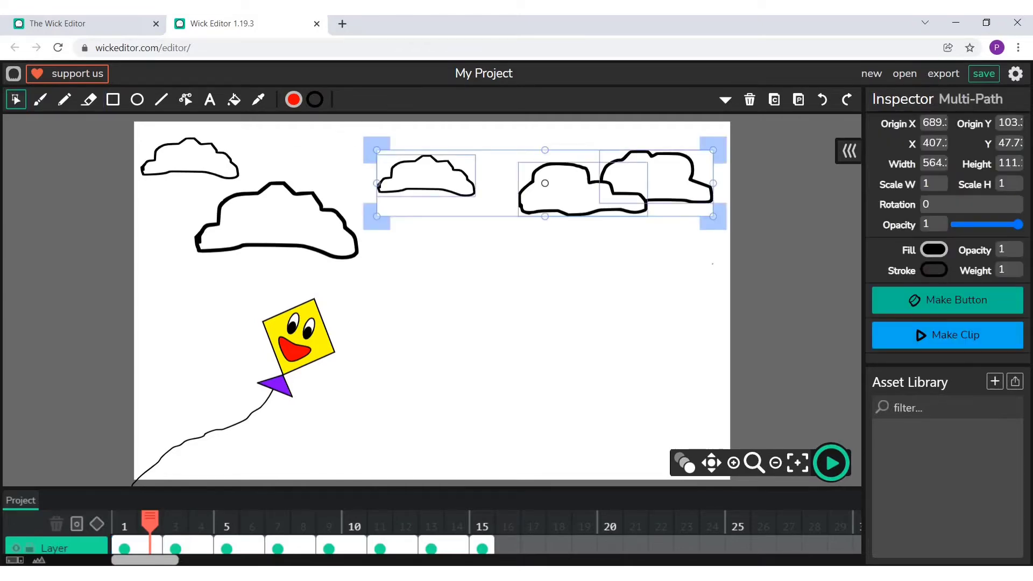
left_click(774, 99)
left_click(486, 546)
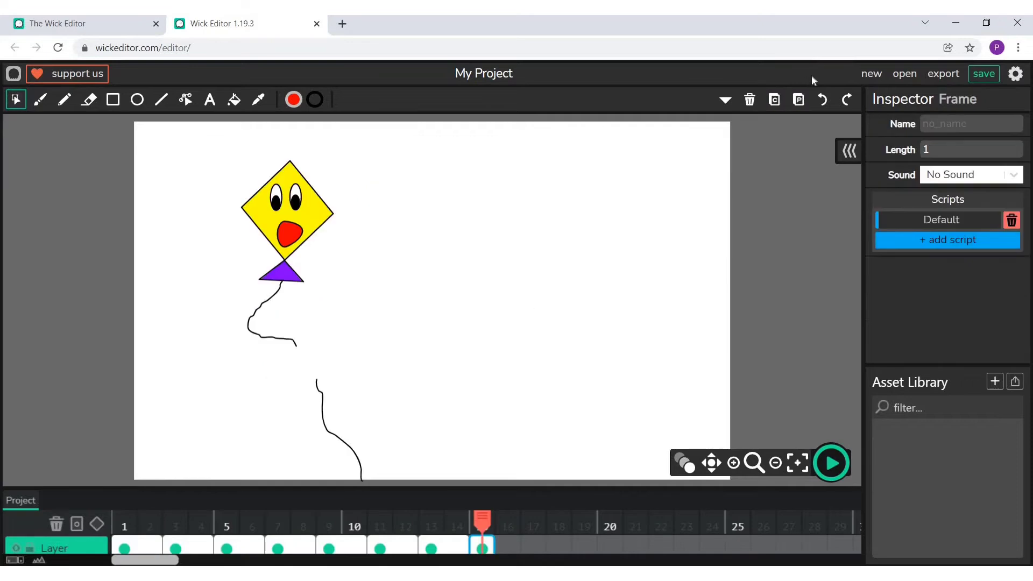
left_click(798, 99)
key("Escape")
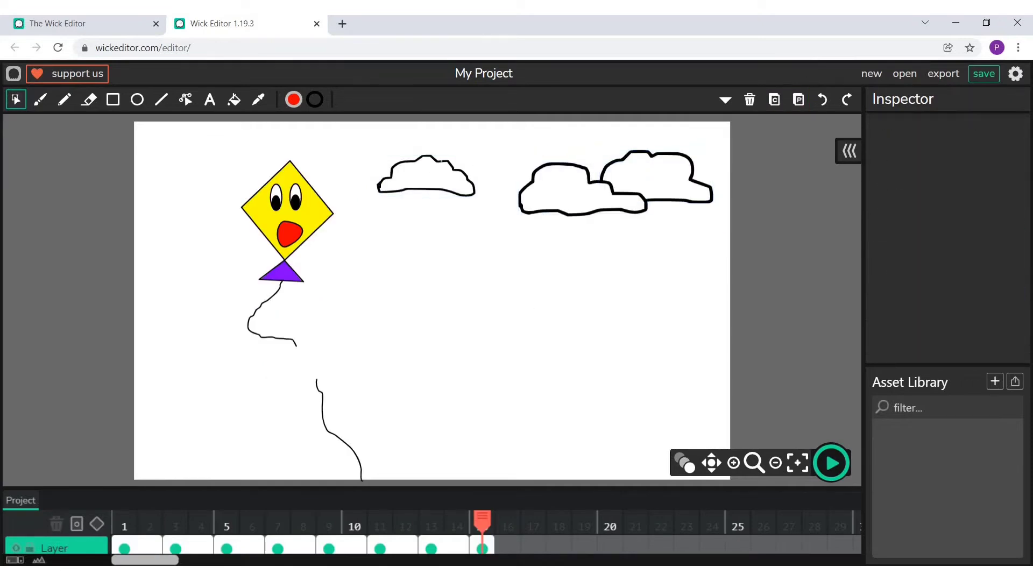
- Duplicate the small middle cloud in frame 15 and place the copy in the canvas's upper-left corner, beside the yellow kite
left_click(426, 174)
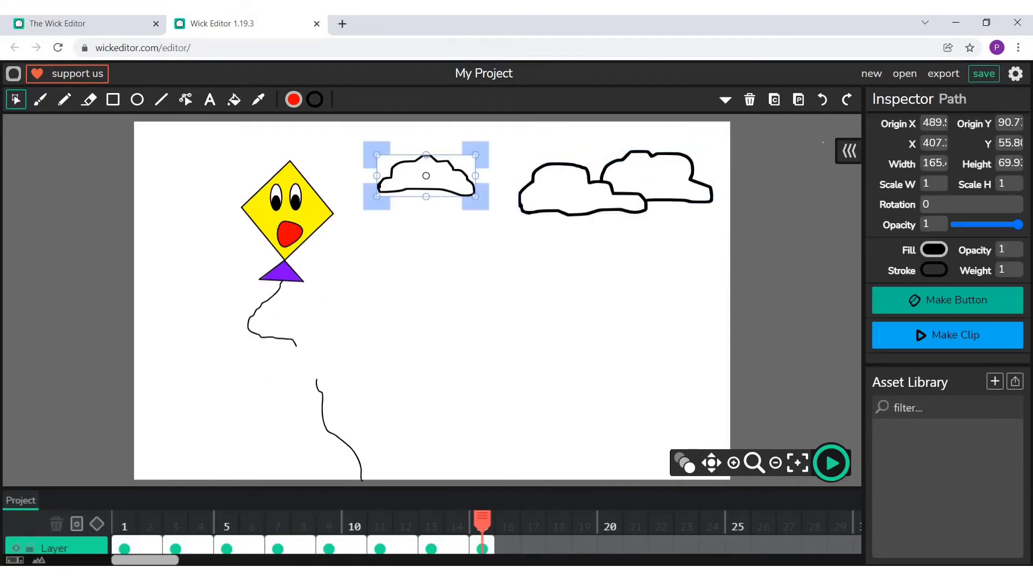
left_click(774, 101)
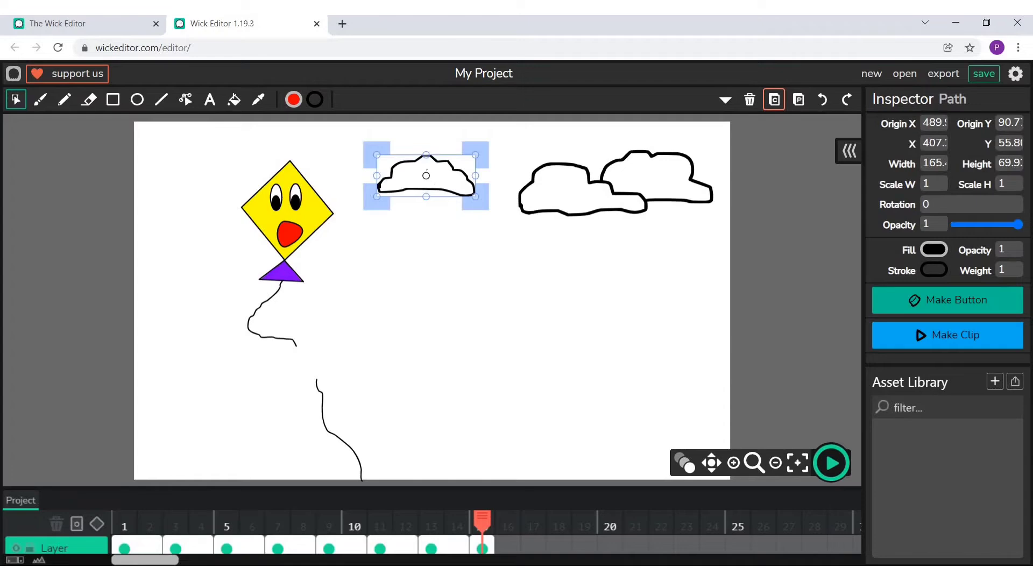
left_click(798, 100)
left_click_drag(412, 204, 169, 176)
left_click(551, 344)
- Raise the middle cloud and lower the overlapping pair slightly, and extend frame 15 to a length of 2
left_click_drag(443, 161, 451, 141)
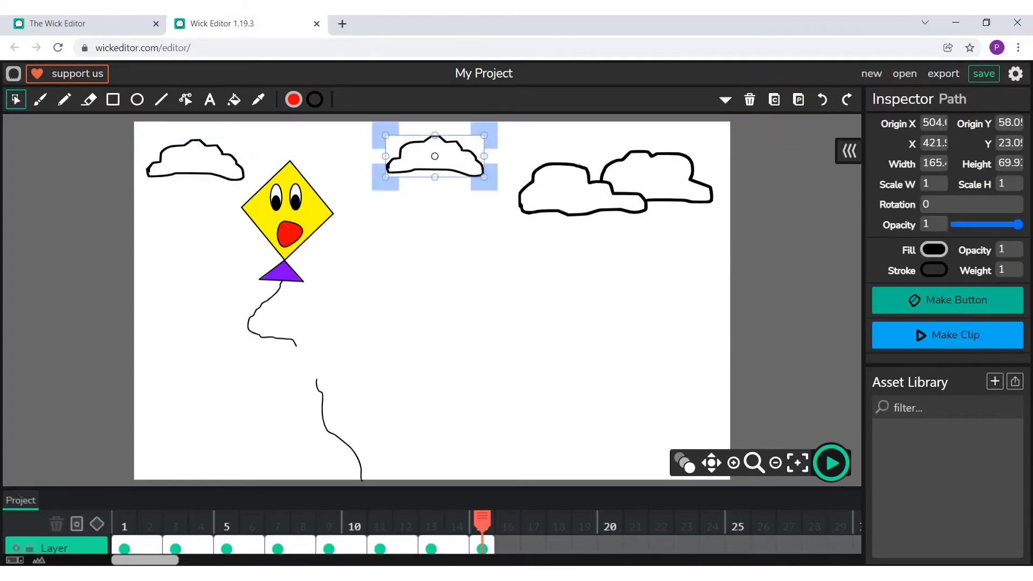
left_click_drag(544, 139, 661, 293)
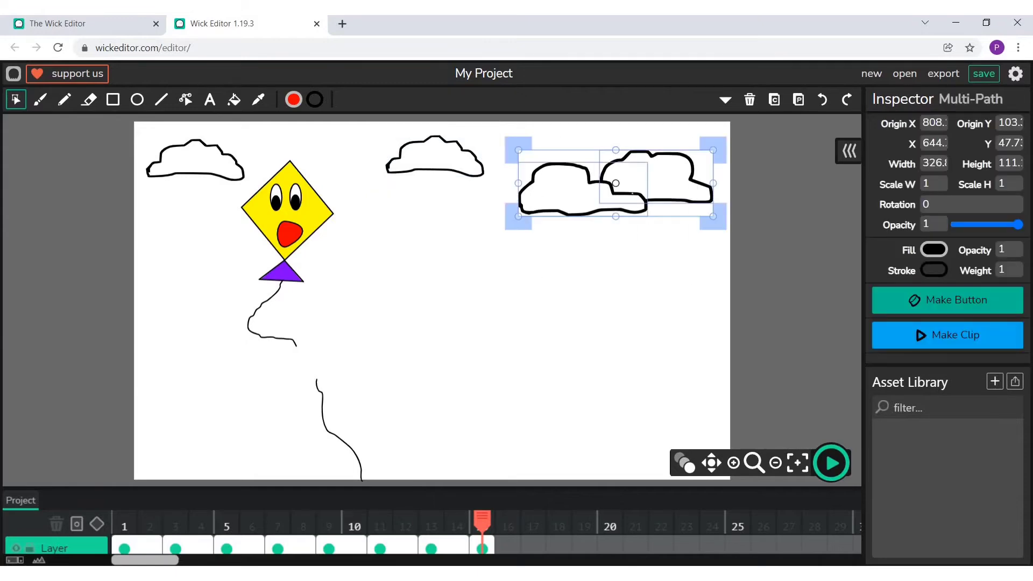
left_click_drag(633, 193, 622, 233)
left_click(355, 443)
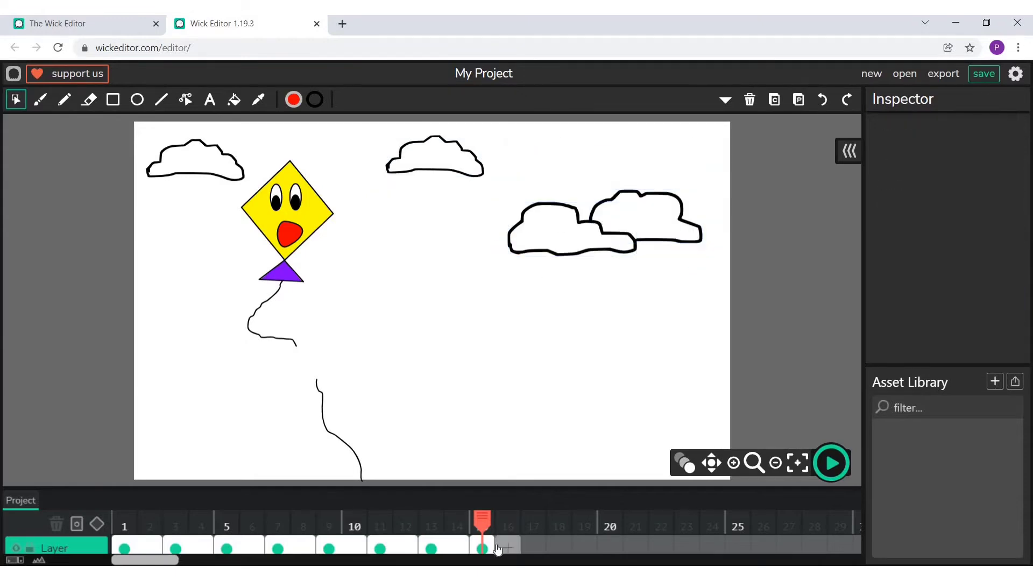
left_click_drag(493, 549, 518, 549)
left_click(676, 361)
- Prepare the Brush tool with a dark brown fill colour
left_click(41, 100)
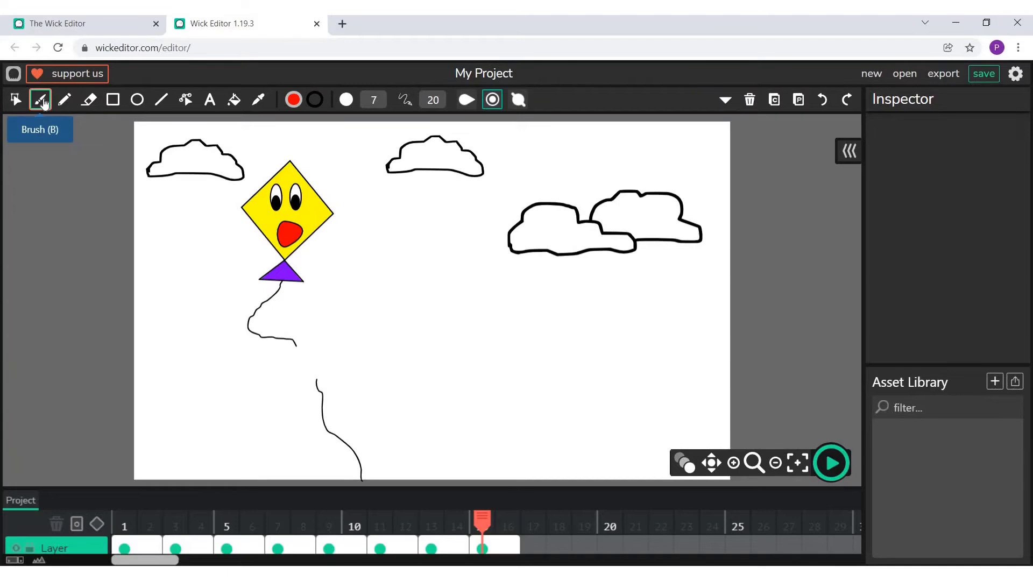
left_click(293, 100)
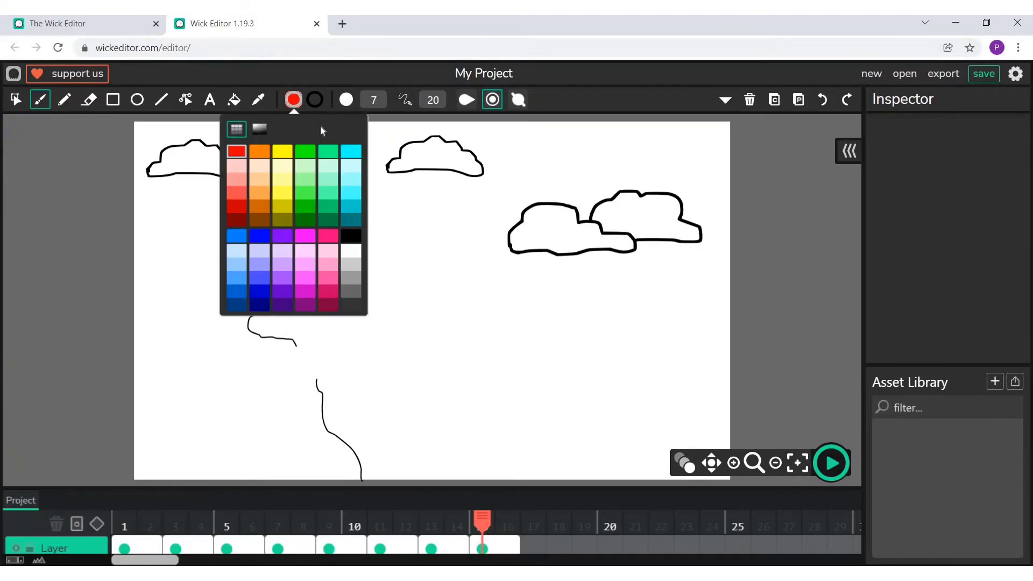
left_click(352, 130)
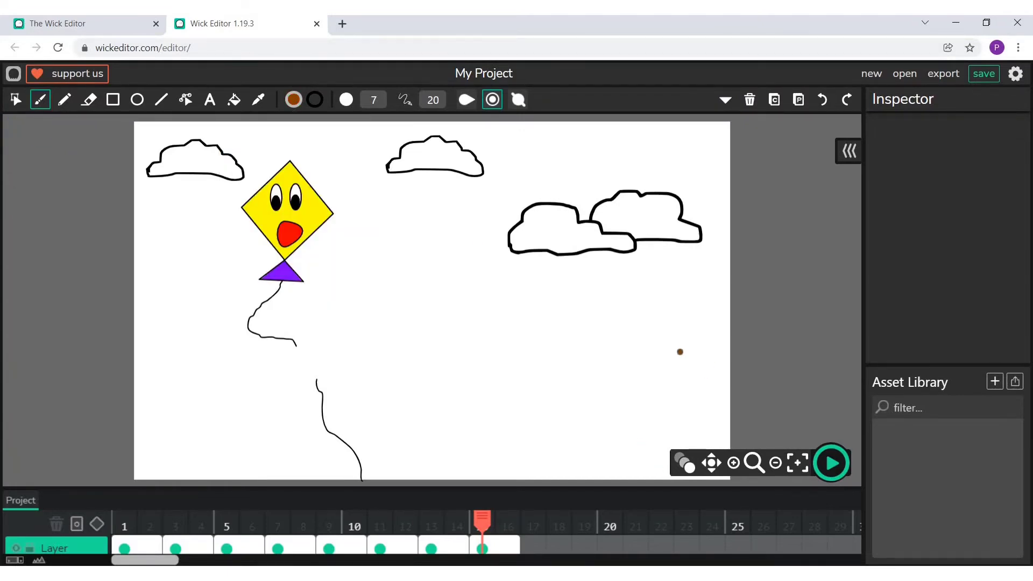
mouse_move(635, 366)
left_mouse_down()
mouse_move(651, 437)
mouse_move(639, 481)
left_mouse_up()
mouse_move(682, 359)
left_mouse_down()
mouse_move(674, 431)
mouse_move(691, 478)
mouse_move(645, 478)
left_mouse_up()
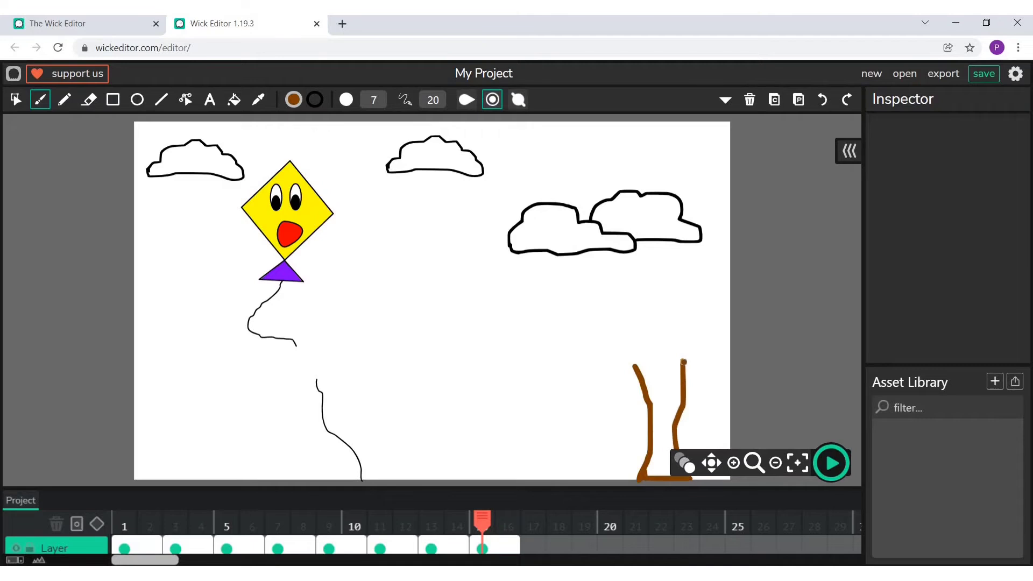
mouse_move(683, 362)
left_mouse_down()
mouse_move(704, 337)
mouse_move(662, 352)
mouse_move(659, 370)
mouse_move(642, 355)
mouse_move(633, 366)
left_mouse_up()
left_click_drag(681, 327, 704, 338)
key("ctrl+z")
key("ctrl+z")
key("ctrl+z")
key("ctrl+z")
key("ctrl+z")
key("ctrl+z")
key("ctrl+z")
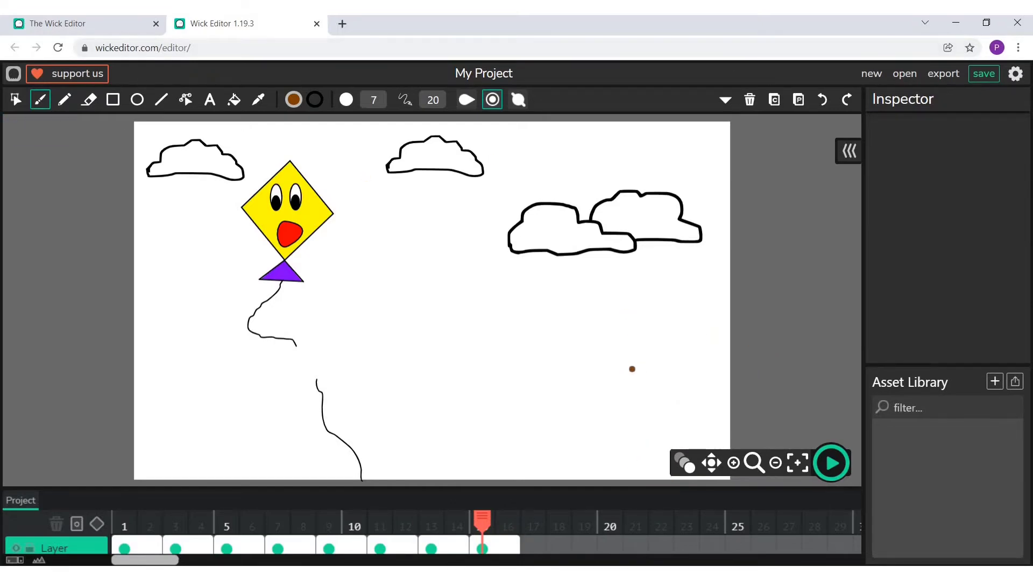
- Brush the closed outline of a forked tree trunk in the canvas's lower-right area and fill it with dark brown
left_click_drag(632, 365, 621, 478)
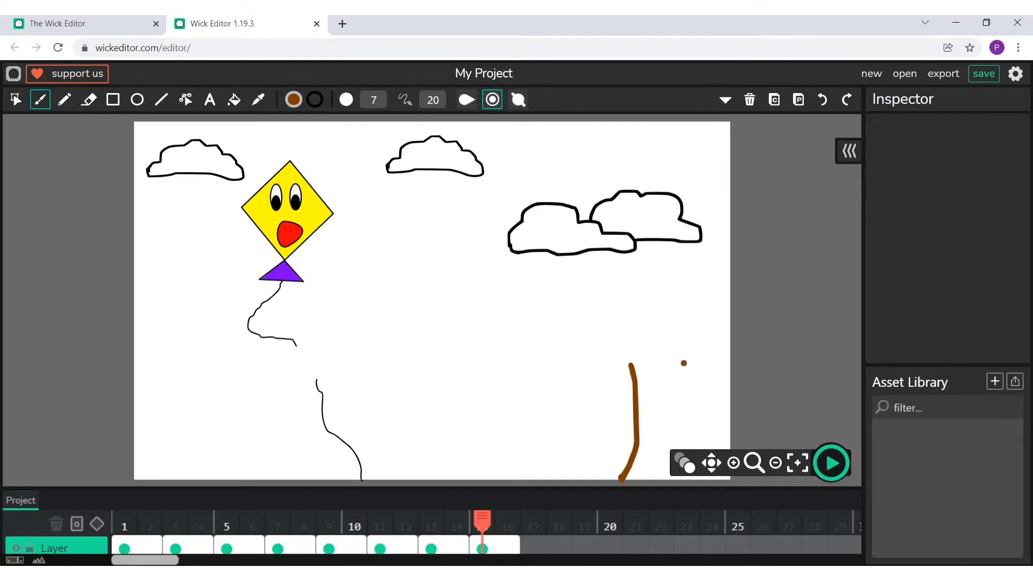
mouse_move(684, 363)
left_mouse_down()
mouse_move(671, 422)
mouse_move(688, 477)
left_mouse_up()
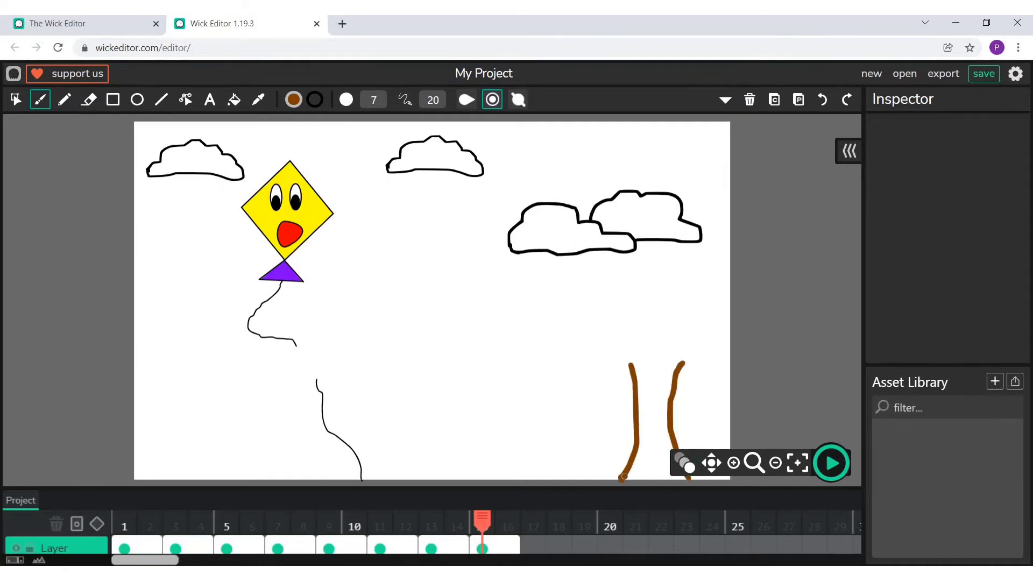
left_click_drag(623, 477, 691, 478)
mouse_move(668, 358)
left_mouse_down()
mouse_move(651, 392)
mouse_move(634, 361)
left_mouse_up()
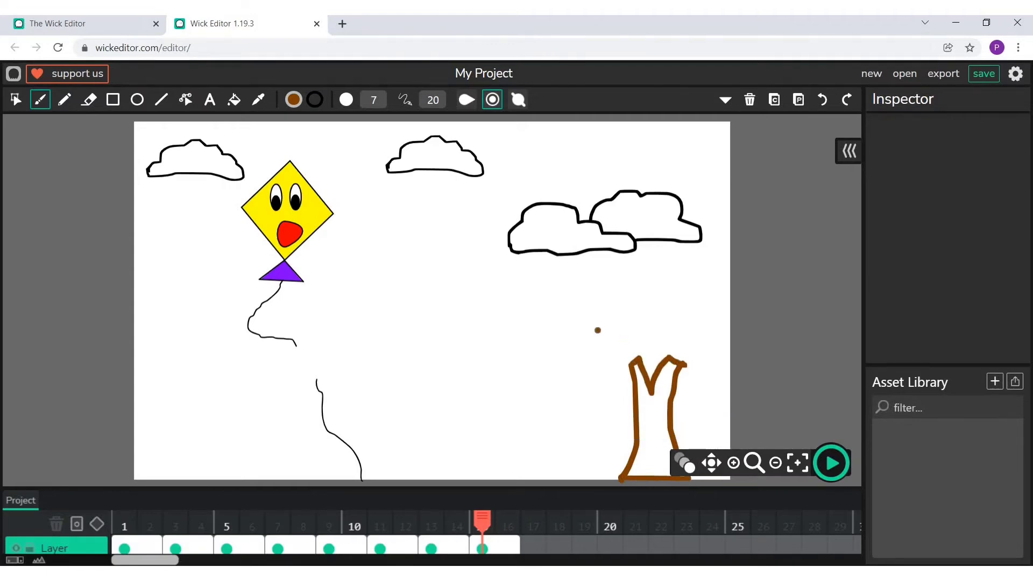
left_click(233, 100)
left_click(648, 426)
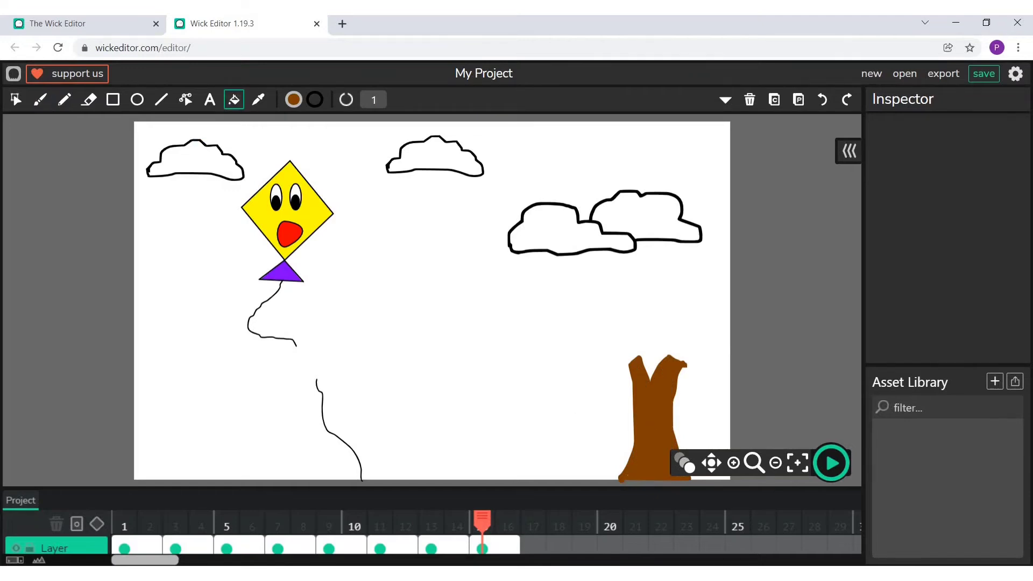
- Brush a bumpy dark green crown outline around the top of the trunk and fill it with the same green
left_click(39, 100)
left_click(293, 100)
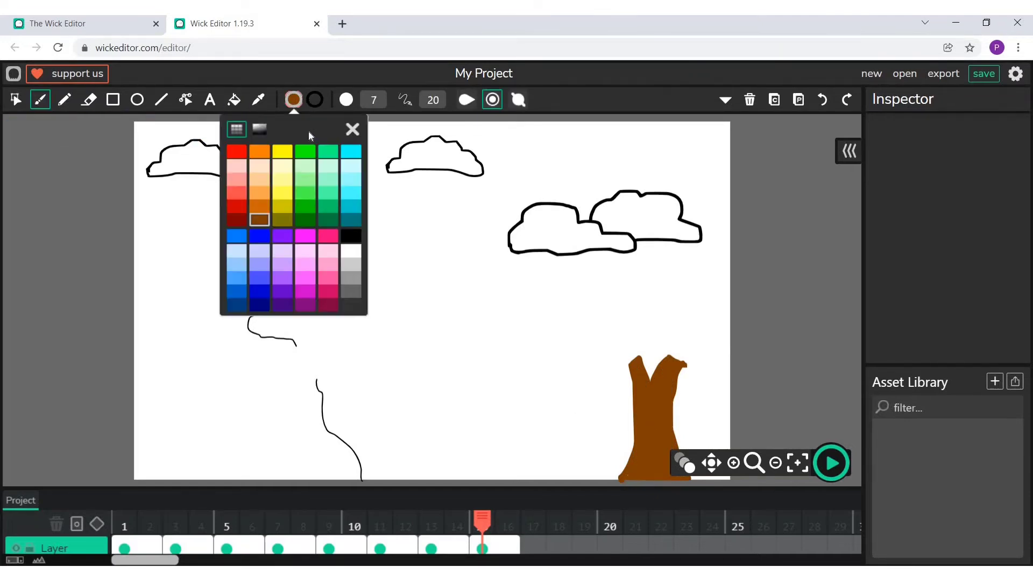
left_click(307, 219)
left_click(352, 129)
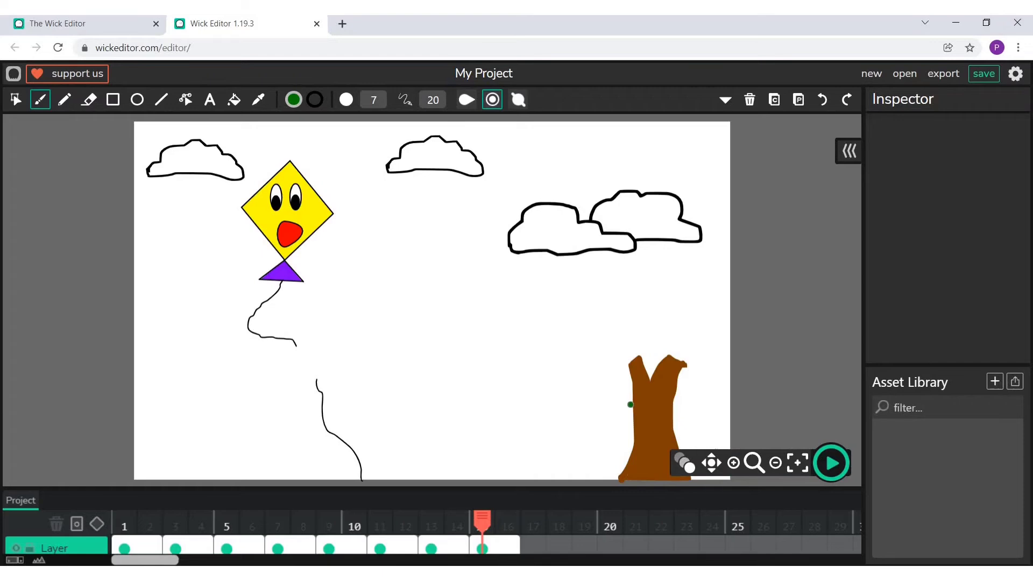
mouse_move(630, 405)
left_mouse_down()
mouse_move(594, 367)
mouse_move(597, 342)
mouse_move(616, 300)
mouse_move(663, 283)
mouse_move(648, 287)
mouse_move(654, 279)
mouse_move(682, 280)
mouse_move(719, 331)
mouse_move(717, 392)
mouse_move(673, 406)
left_mouse_up()
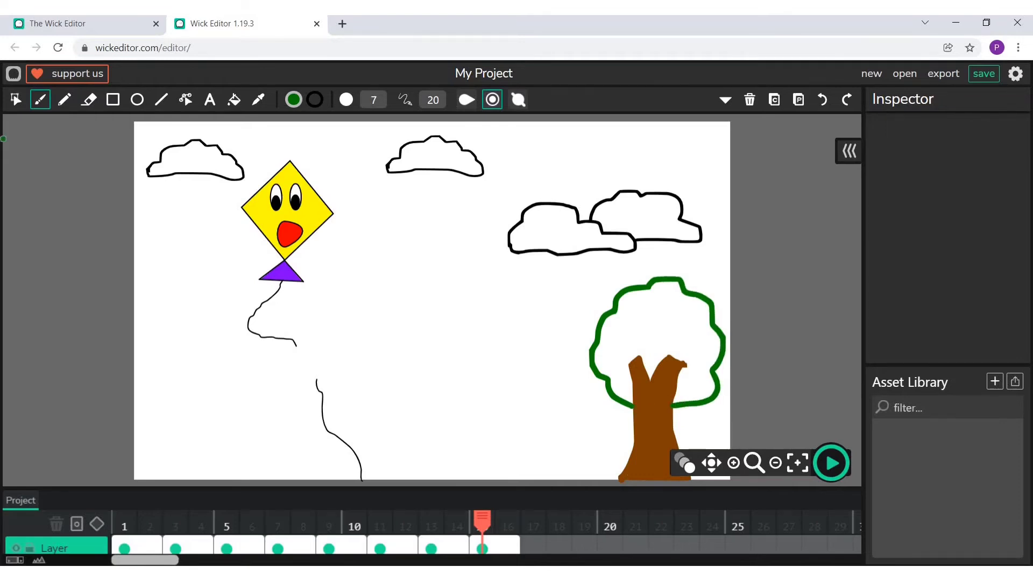
left_click(234, 99)
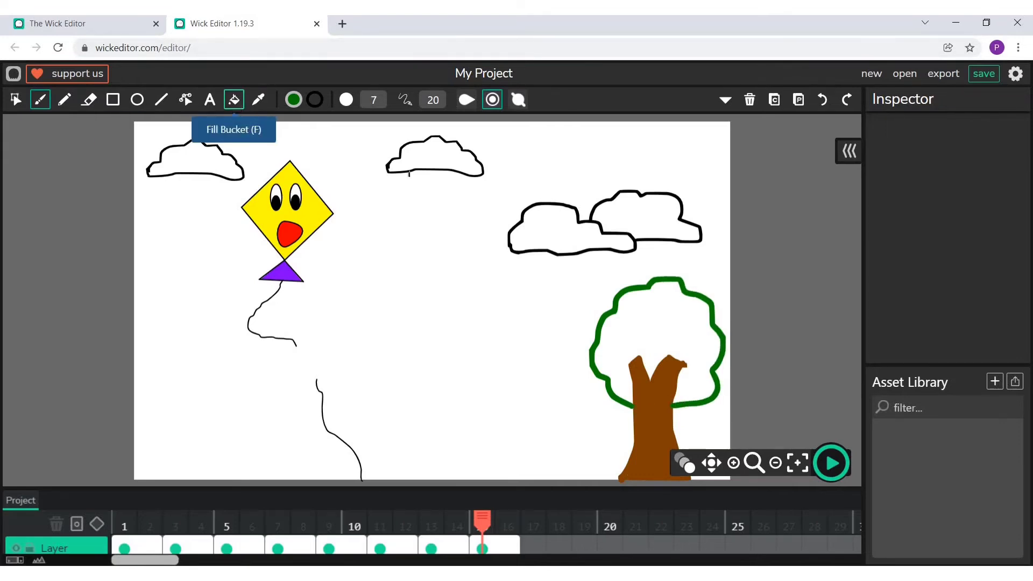
left_click(653, 305)
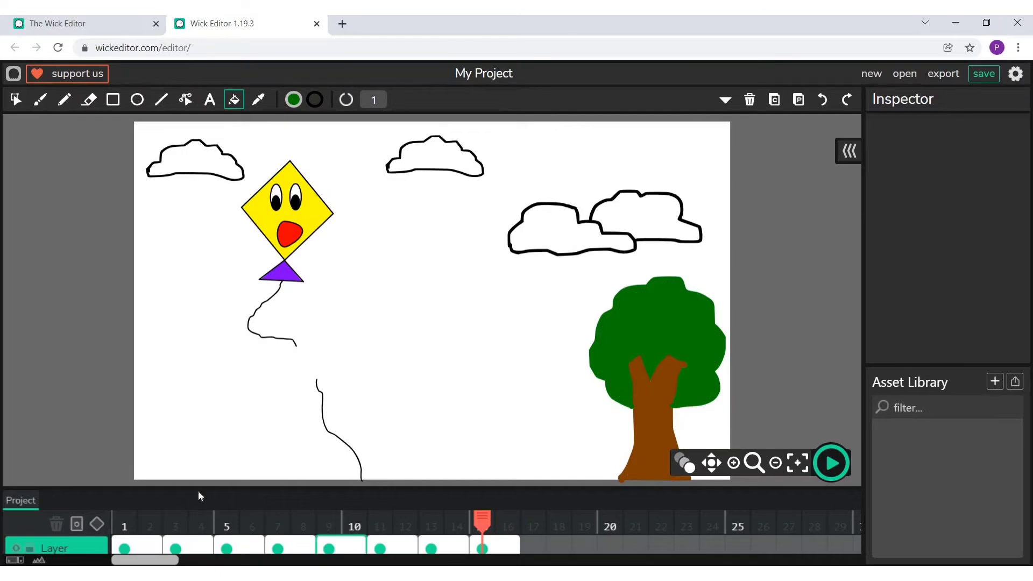
- Copy the kite, both string pieces, tree and three clouds nearest the right into a new frame 17 and delete the small cloud there
left_click(15, 100)
left_click_drag(256, 152, 694, 458)
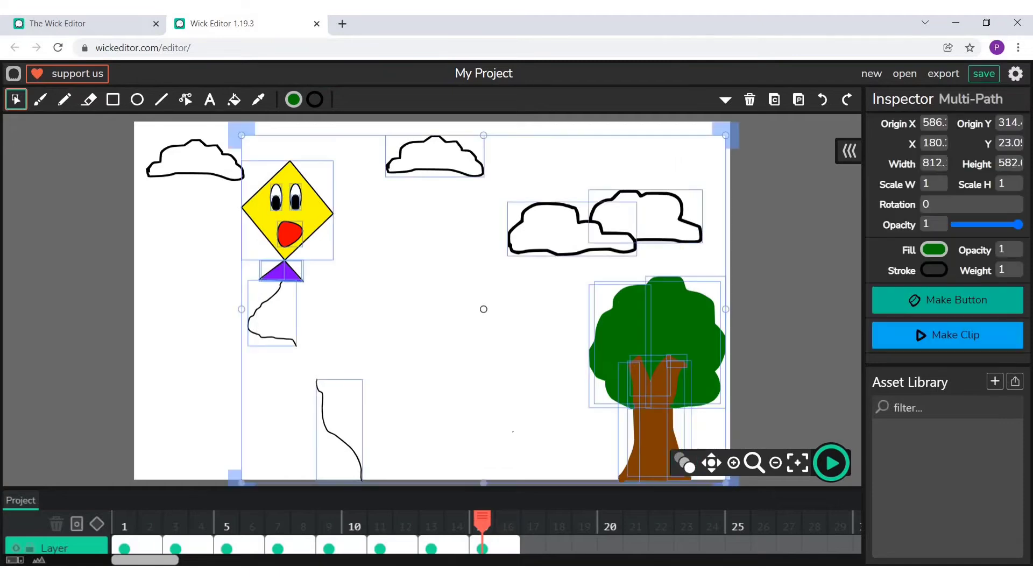
left_click(774, 100)
left_click(532, 546)
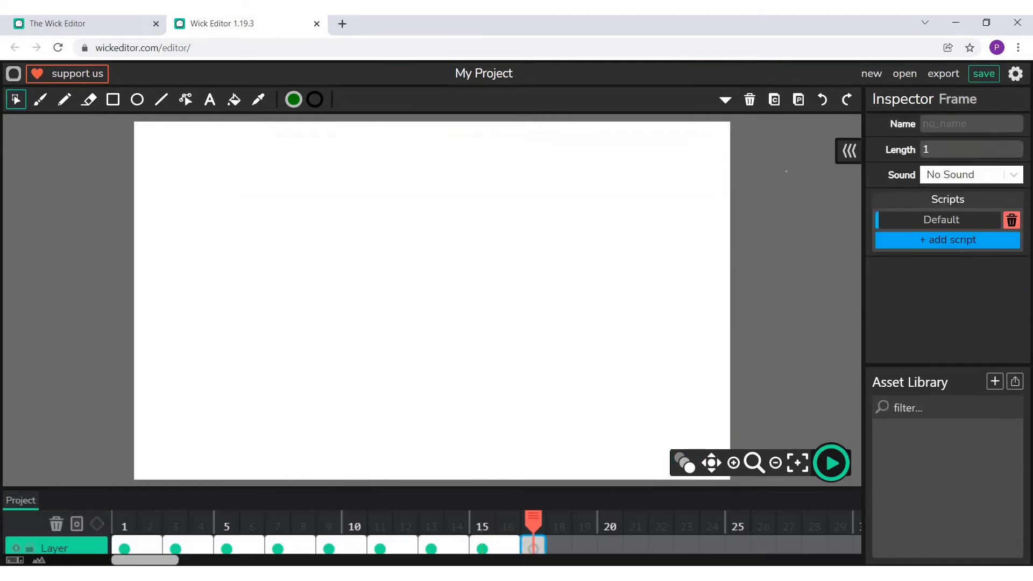
left_click(797, 98)
key("Escape")
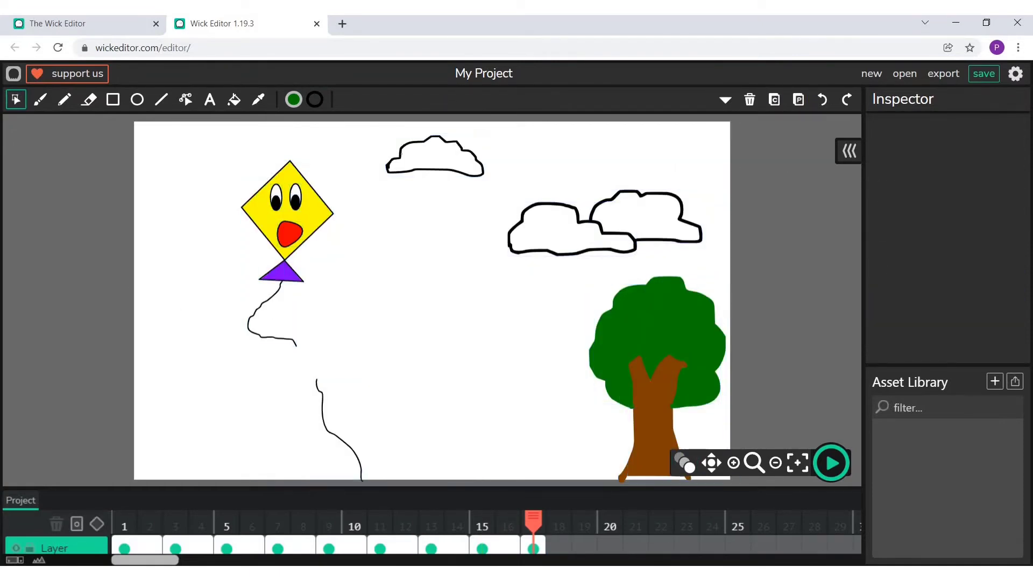
left_click(436, 138)
left_click(750, 100)
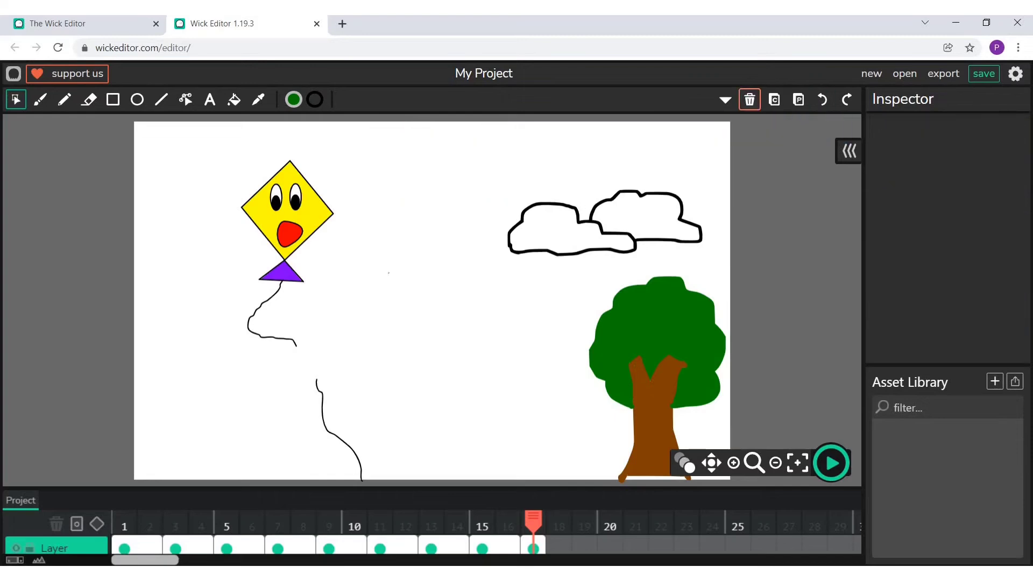
- Shrink the overlapping cloud pair in frame 17 to about 231 by 74 px and move it up towards the canvas's upper-right corner
left_click_drag(515, 186, 741, 293)
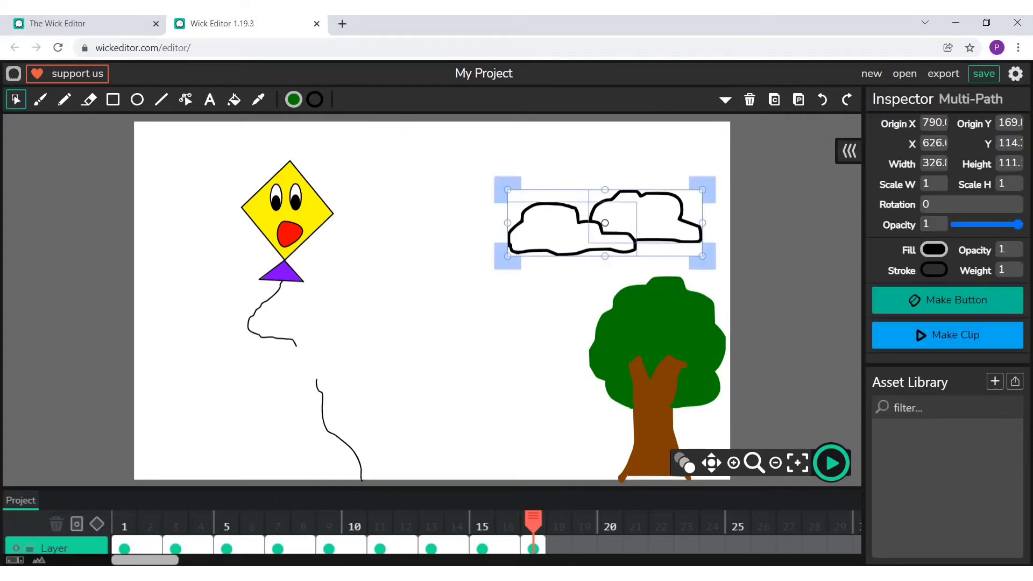
left_click_drag(694, 254, 674, 245)
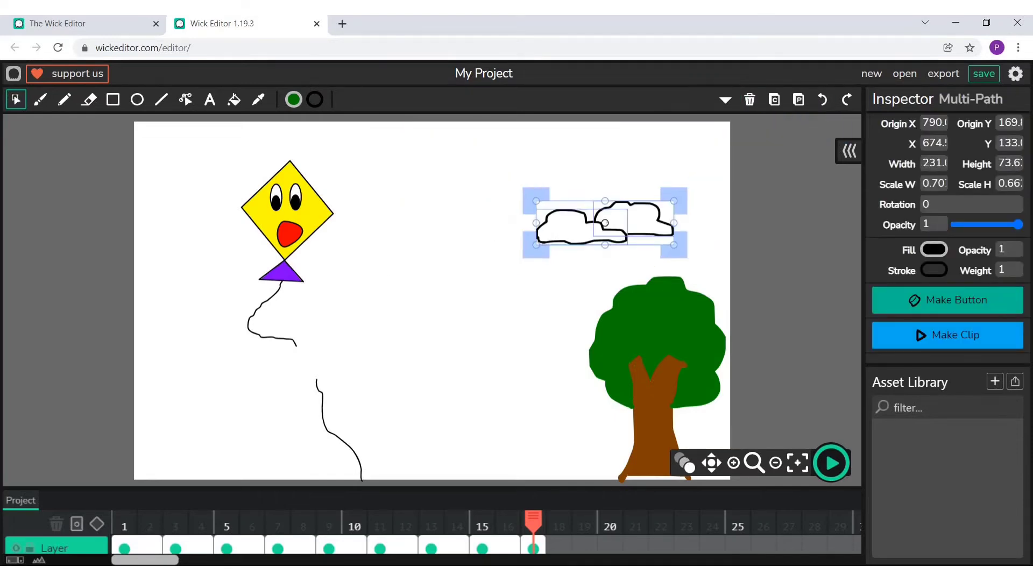
left_click(524, 273)
mouse_move(608, 227)
left_mouse_down()
mouse_move(621, 181)
mouse_move(602, 221)
mouse_move(611, 226)
left_mouse_up()
left_click_drag(541, 187, 661, 252)
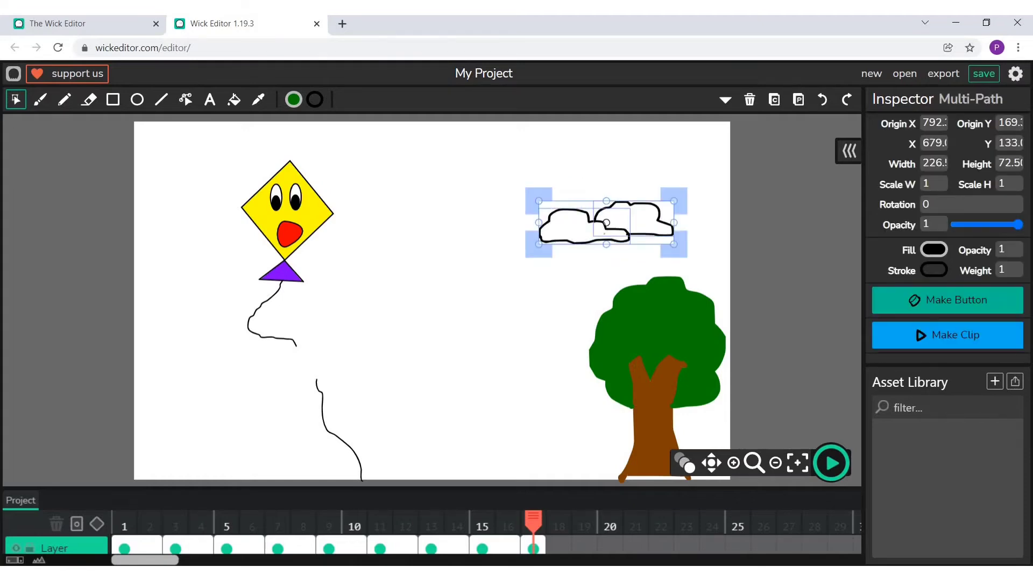
left_click_drag(611, 170, 614, 227)
left_click_drag(541, 187, 690, 257)
left_click_drag(610, 226, 629, 163)
left_click(176, 172)
- Shrink the kite and its attached string in frame 17 to about 121 by 222 px
left_click_drag(224, 170, 322, 318)
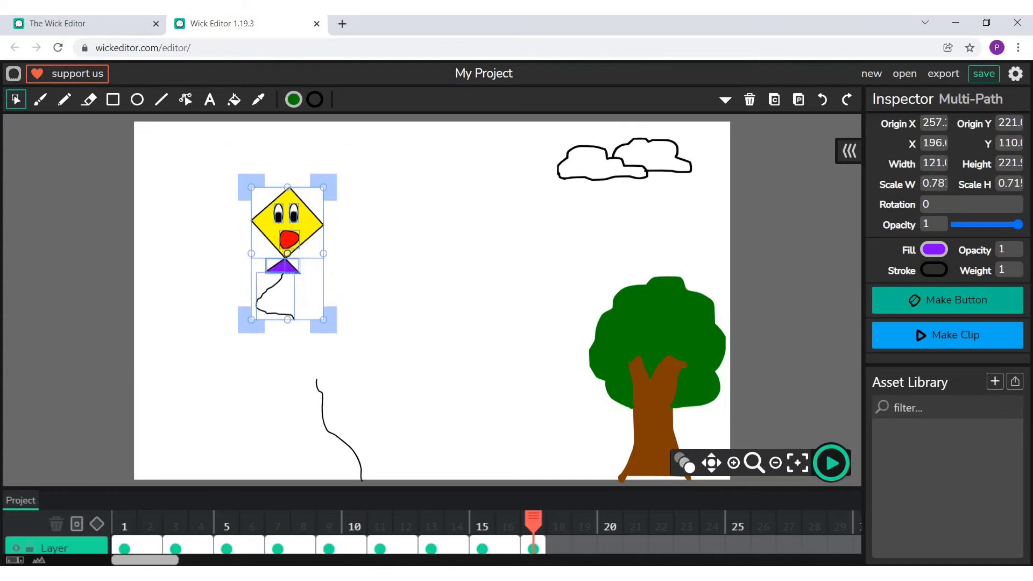
left_click(366, 312)
- Move the whole kite with its attached string to the canvas's upper middle and tilt it clockwise
left_click_drag(314, 218, 429, 199)
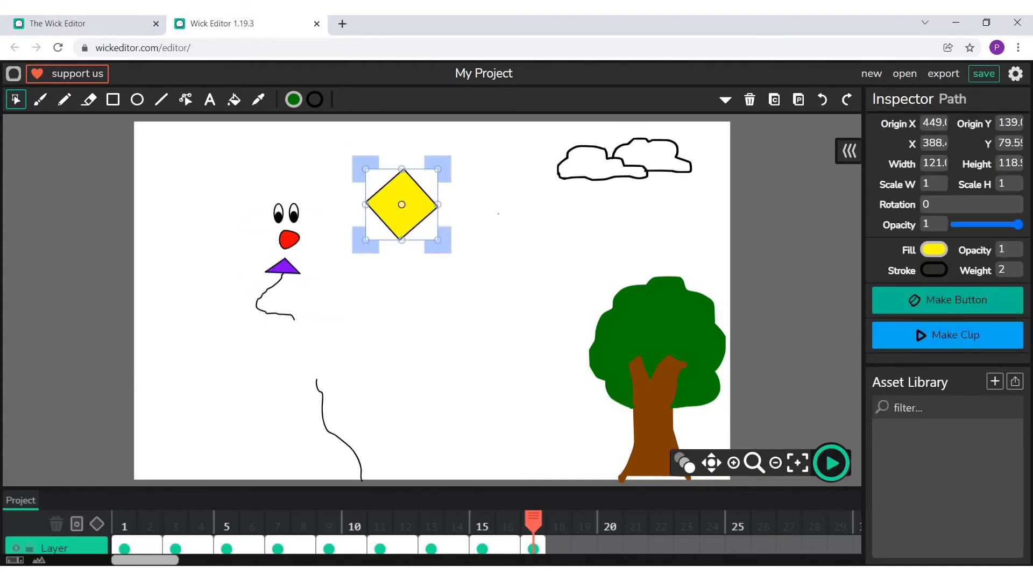
key("ctrl+z")
left_click_drag(213, 171, 349, 318)
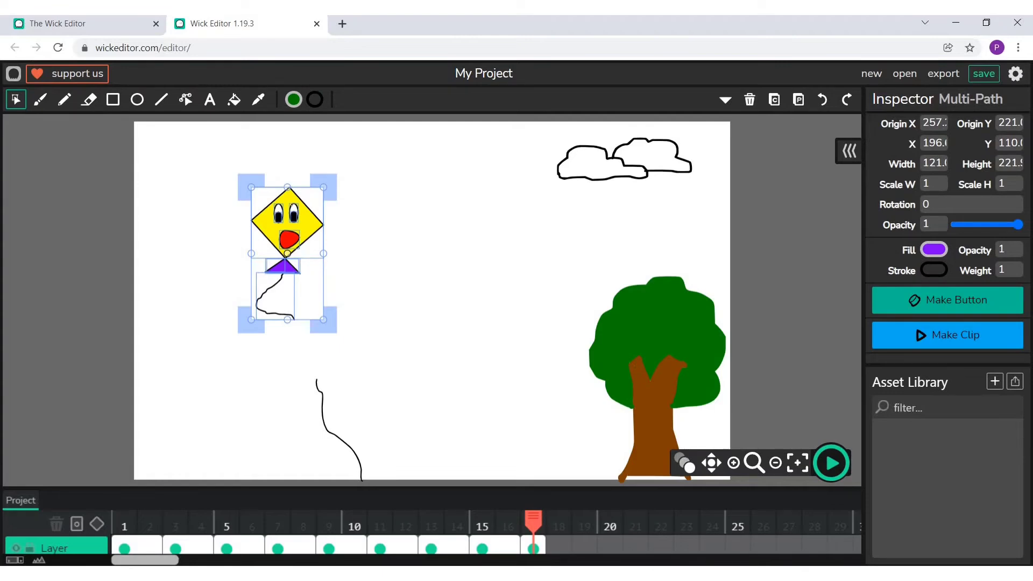
left_click_drag(306, 206, 440, 290)
left_click(501, 224)
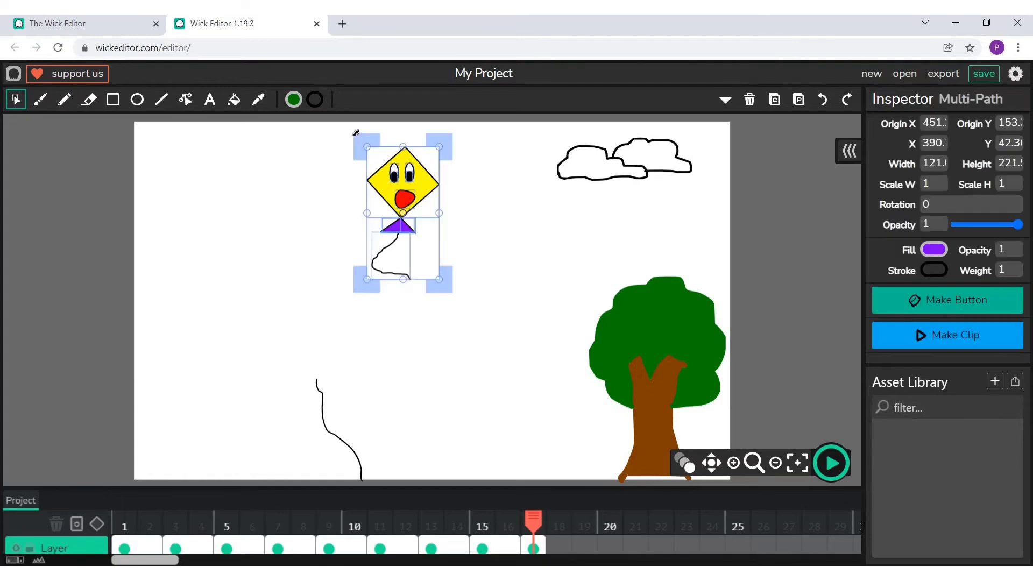
left_click_drag(355, 133, 409, 121)
- Delete the loose lower string piece from frame 17
left_click(388, 350)
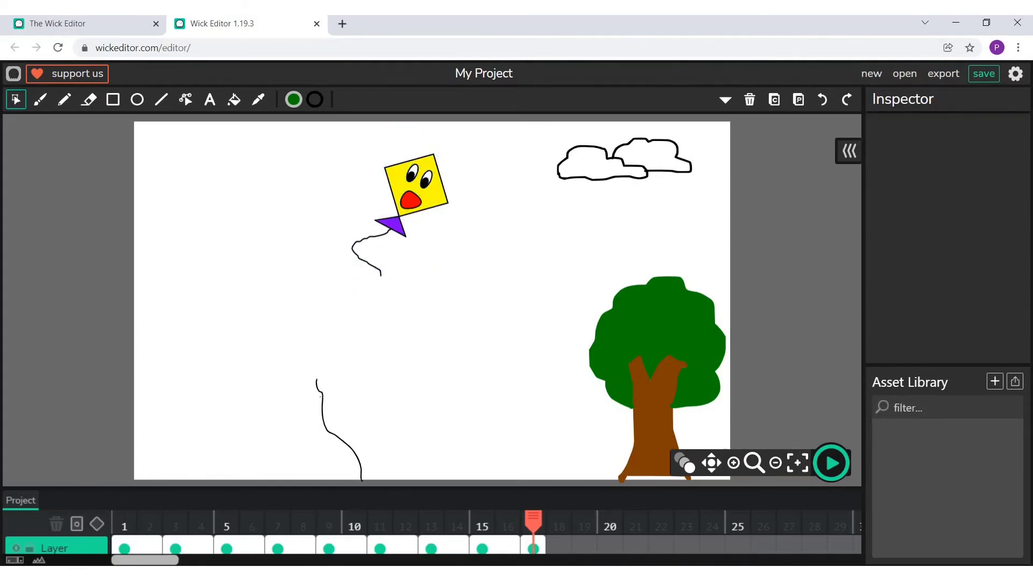
left_click(749, 99)
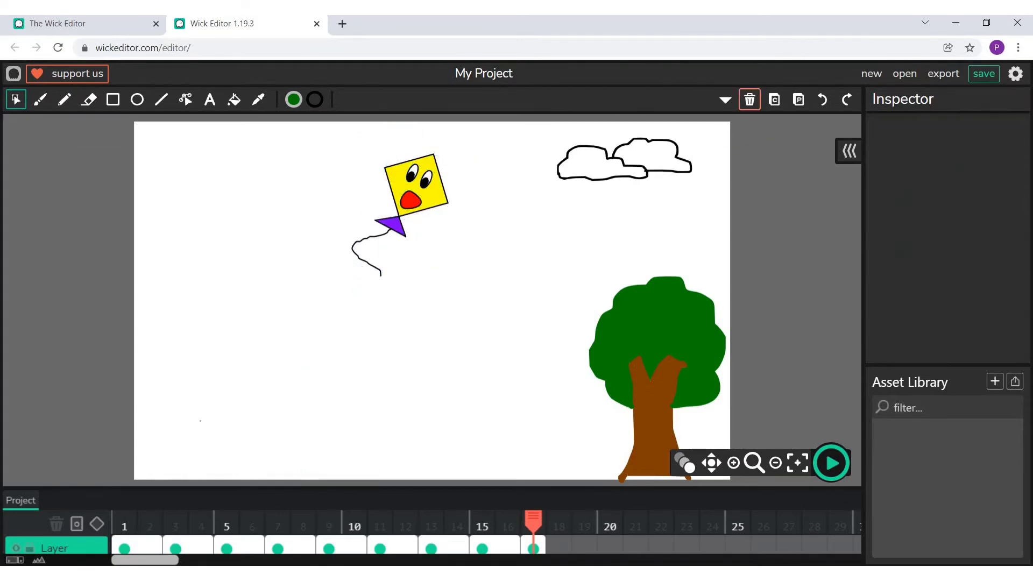
- Draw a light green ground line of width 2 across the lower canvas and bend the part before the tree into a gentle hill
left_click(160, 99)
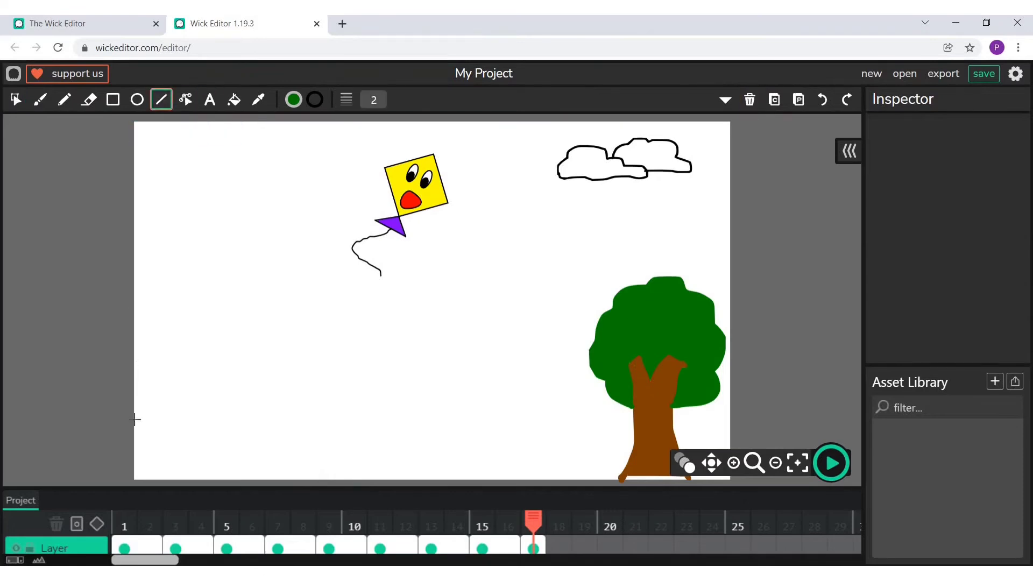
left_click(314, 99)
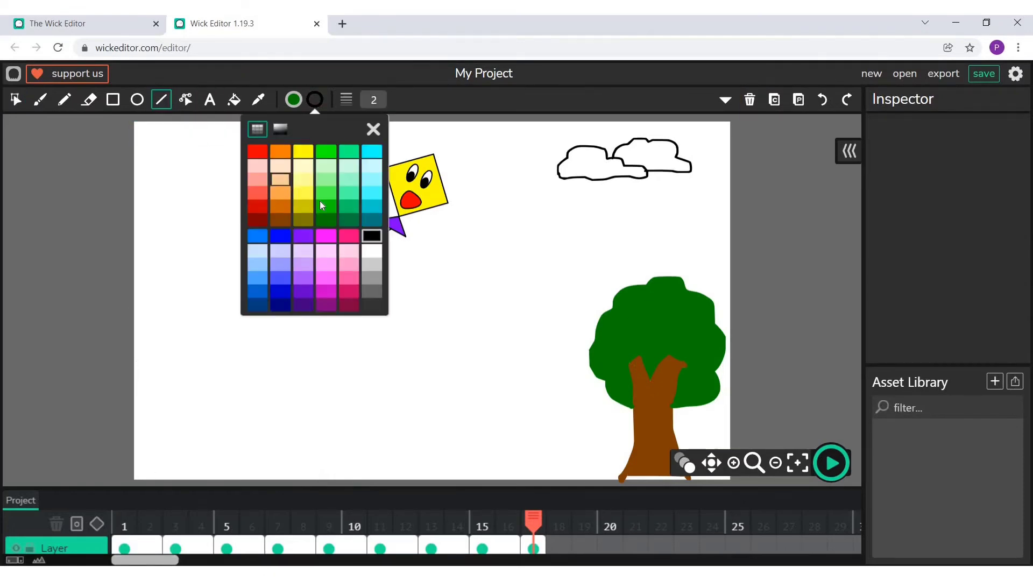
left_click(326, 192)
left_click(373, 129)
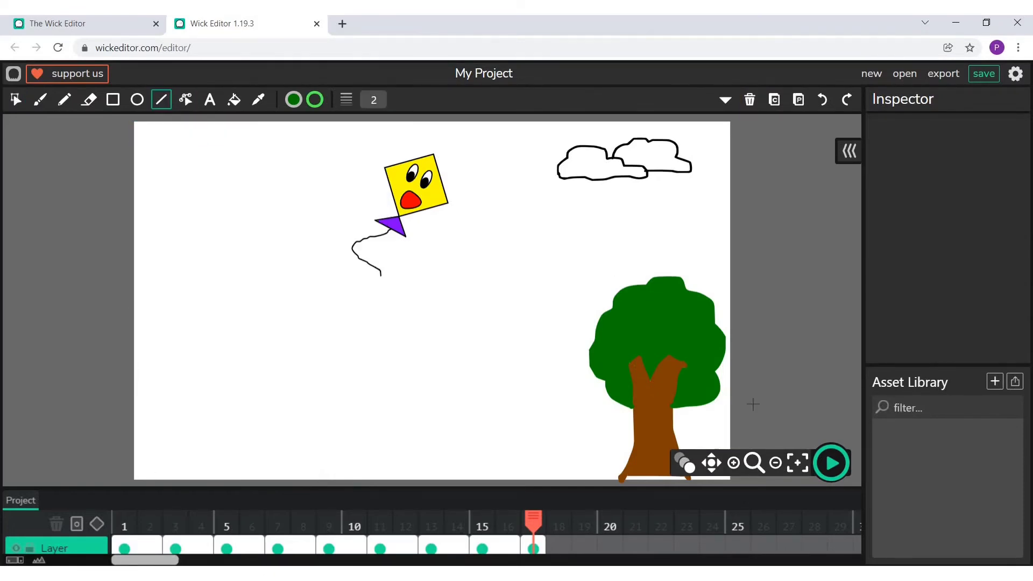
left_click(733, 463)
left_click(733, 463)
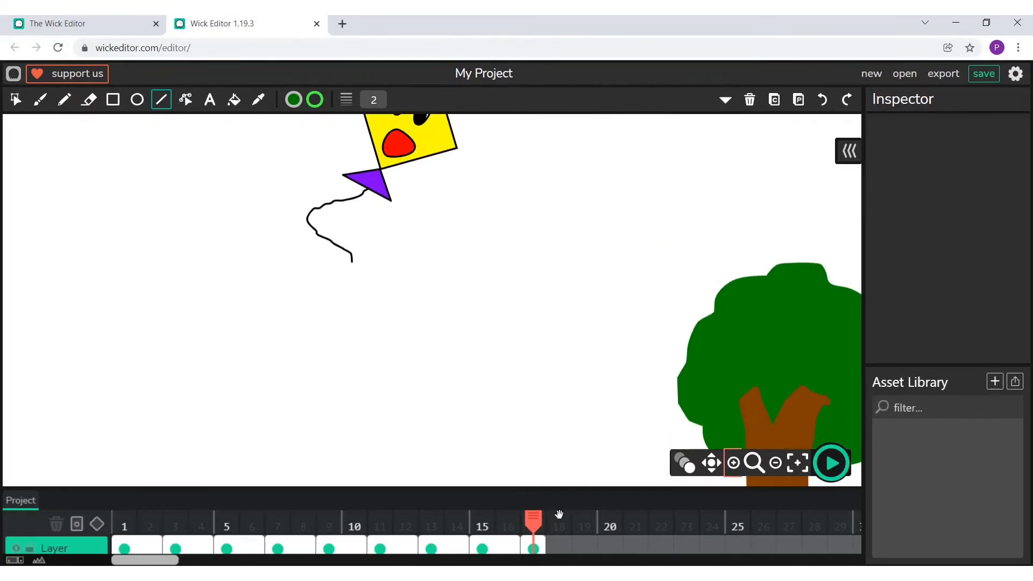
left_click(797, 463)
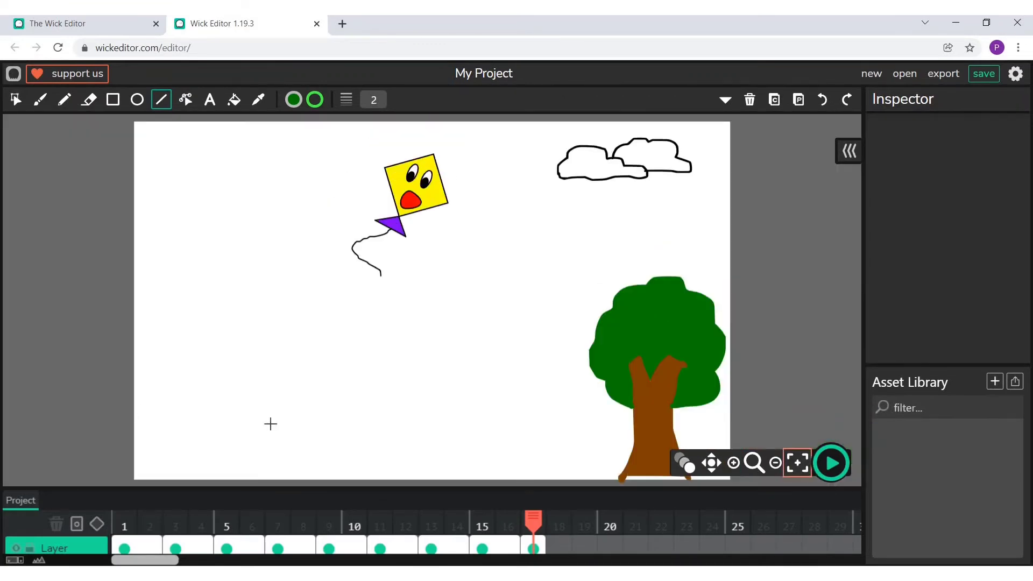
mouse_move(134, 407)
left_mouse_down()
mouse_move(634, 446)
mouse_move(735, 440)
left_mouse_up()
left_click(186, 99)
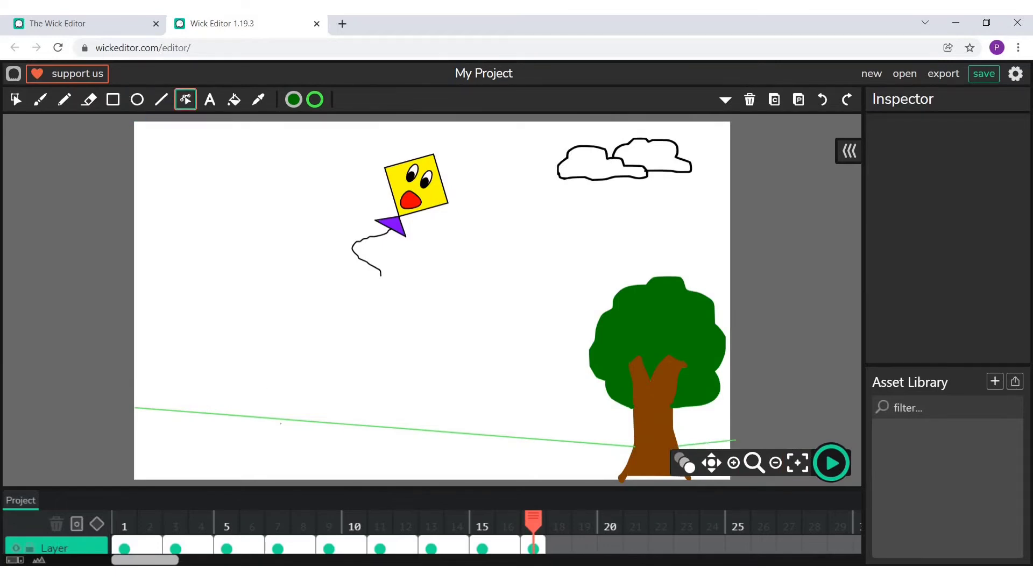
left_click_drag(284, 419, 284, 406)
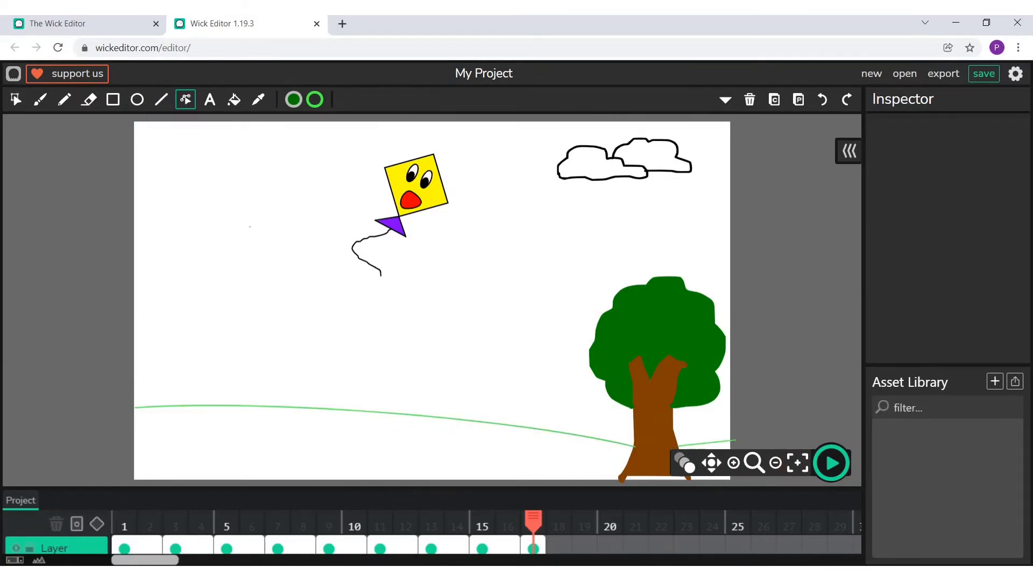
- Draw a stick figure's torso and two legs with black lines, standing on the left end of the green hill
left_click(733, 463)
left_click(734, 463)
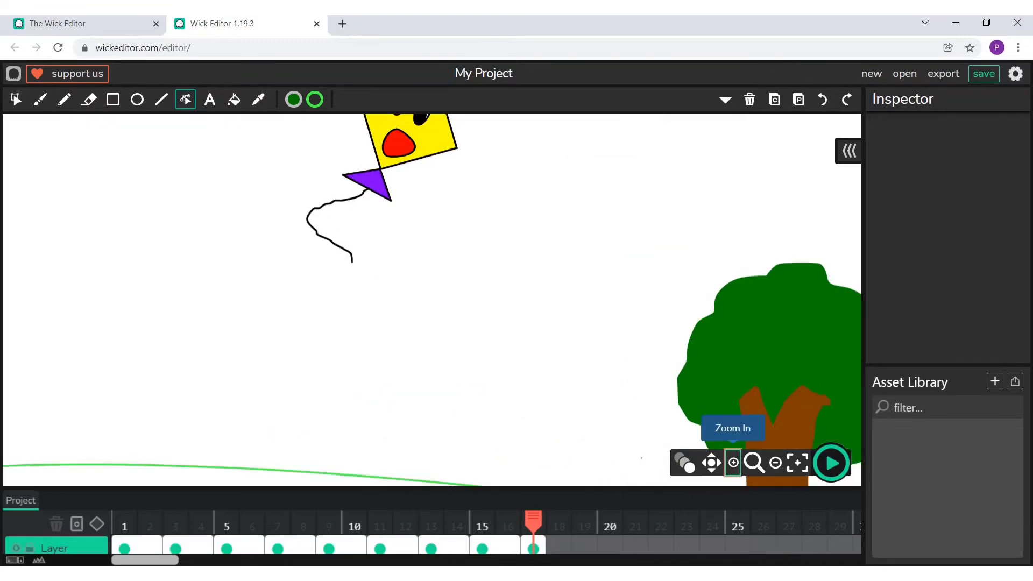
left_click(711, 462)
left_click_drag(168, 366, 321, 348)
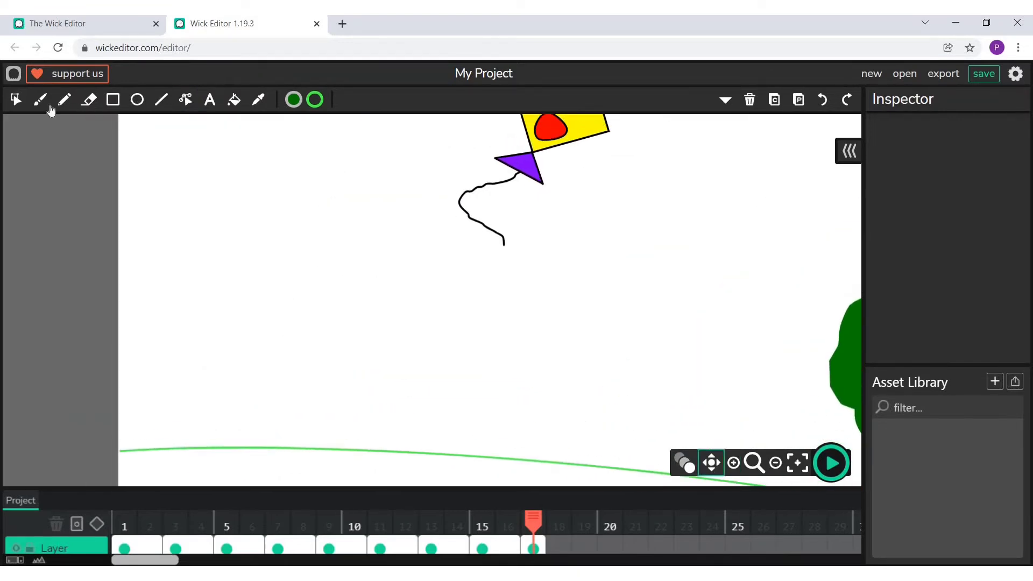
left_click(161, 99)
left_click(315, 99)
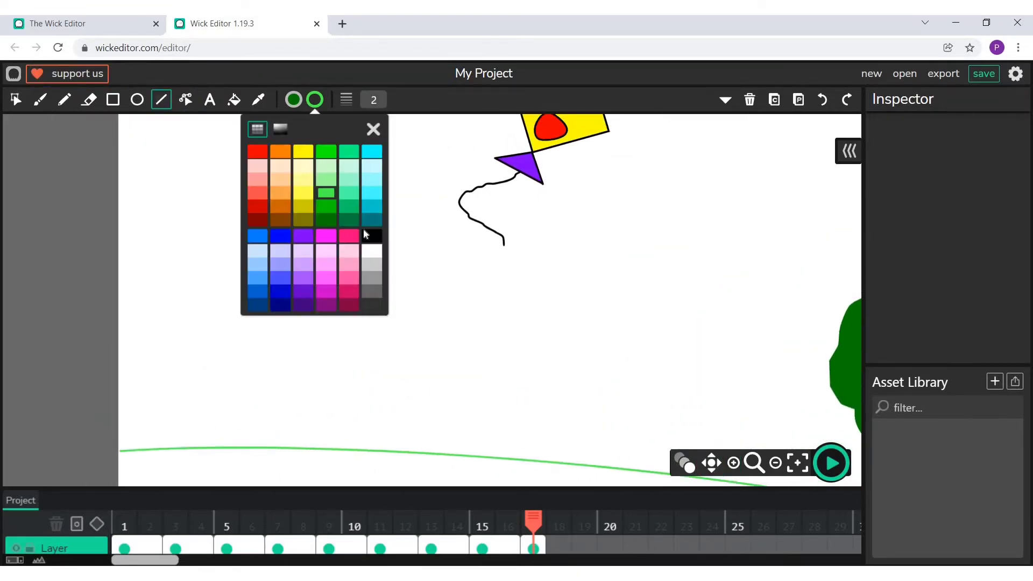
left_click(372, 235)
left_click(374, 132)
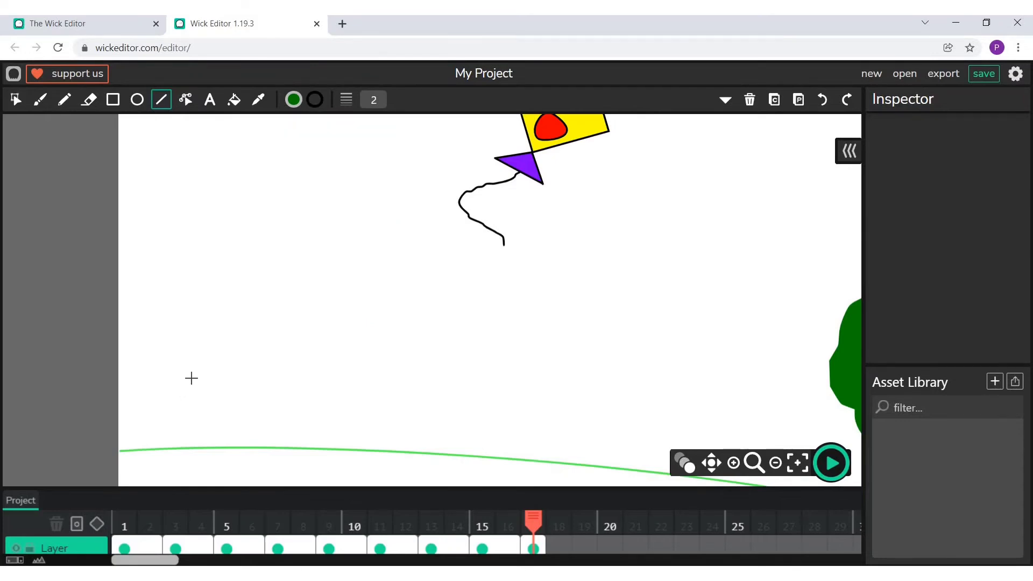
mouse_move(192, 377)
left_mouse_down()
mouse_move(192, 414)
mouse_move(212, 446)
mouse_move(182, 440)
left_mouse_up()
key("ctrl+z")
left_click_drag(192, 415, 173, 446)
- Add two straight arms to the stick figure, one slanting down to the left and the other raised to the right
left_click(720, 466)
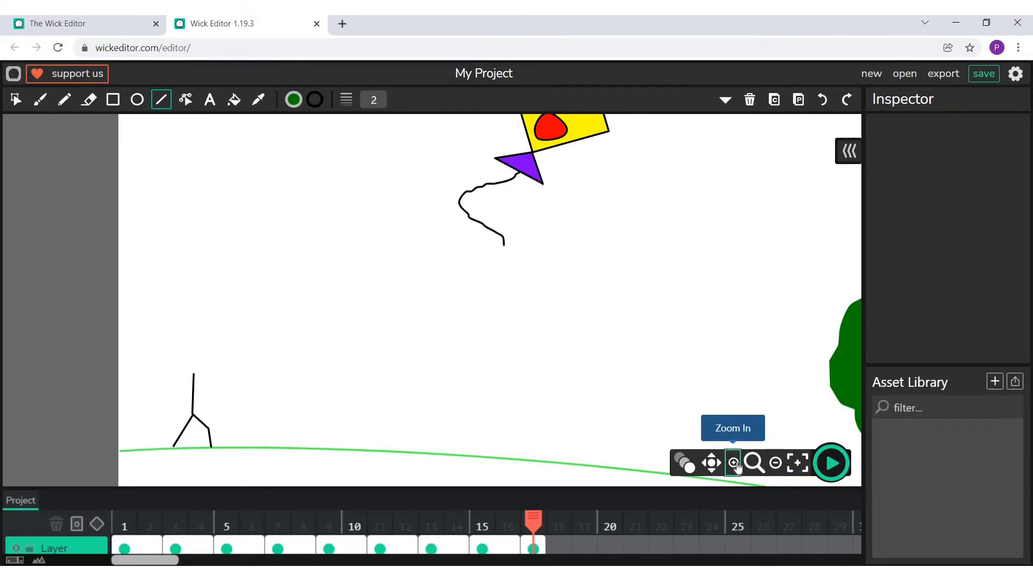
left_click(733, 463)
left_click_drag(108, 370, 389, 216)
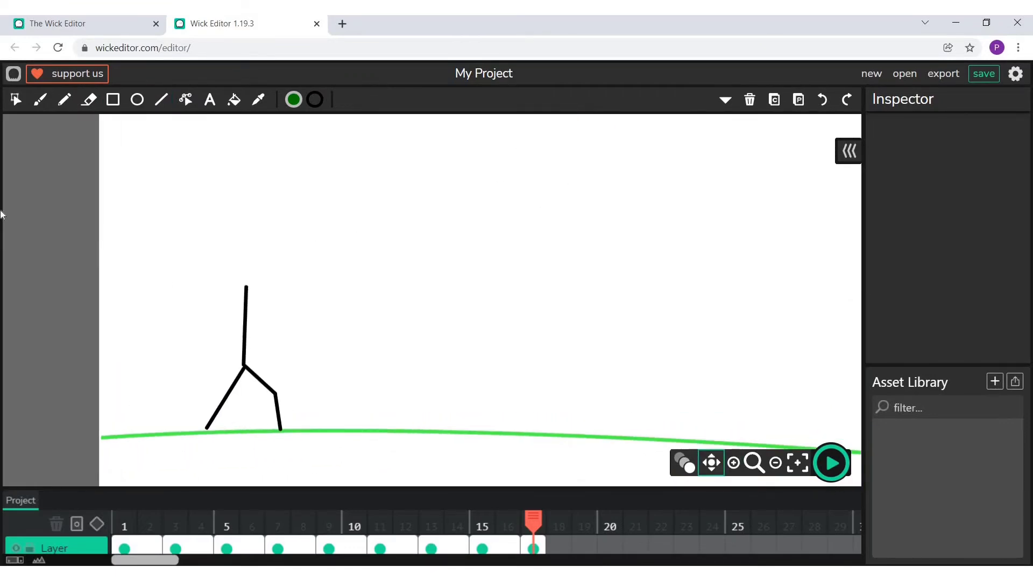
left_click(161, 99)
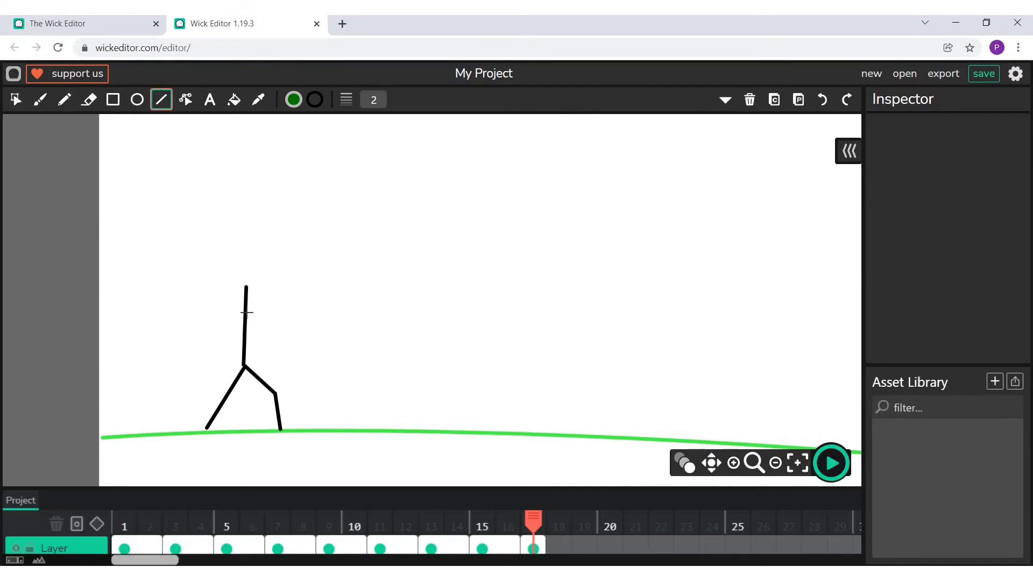
mouse_move(244, 315)
left_mouse_down()
mouse_move(286, 290)
mouse_move(311, 318)
mouse_move(296, 316)
left_mouse_up()
left_click(185, 99)
left_click_drag(284, 290, 201, 345)
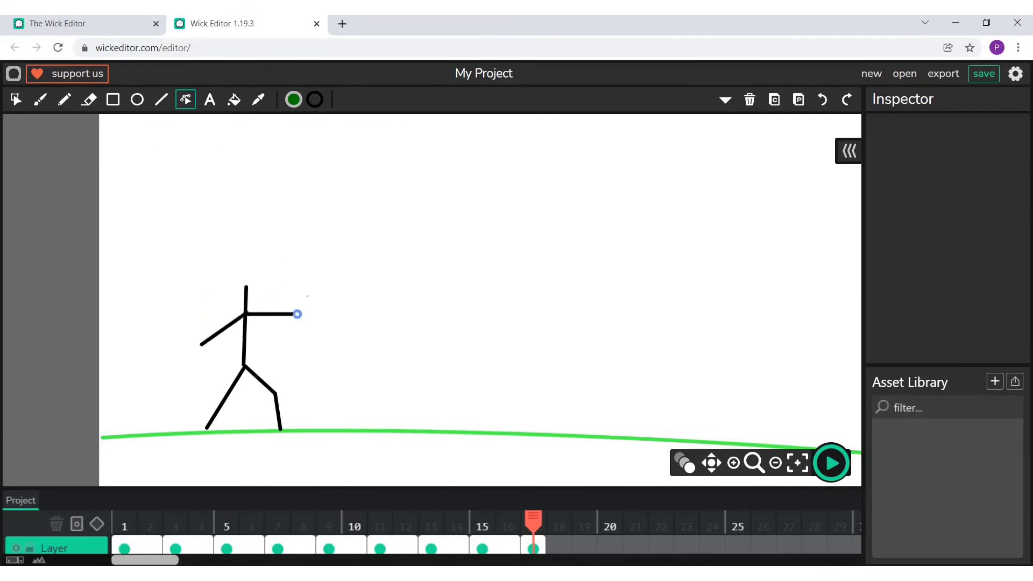
left_click_drag(297, 315, 313, 293)
- Draw a white oval head with a black outline, about 21 by 26 px, on top of the stick figure's torso
left_click(137, 99)
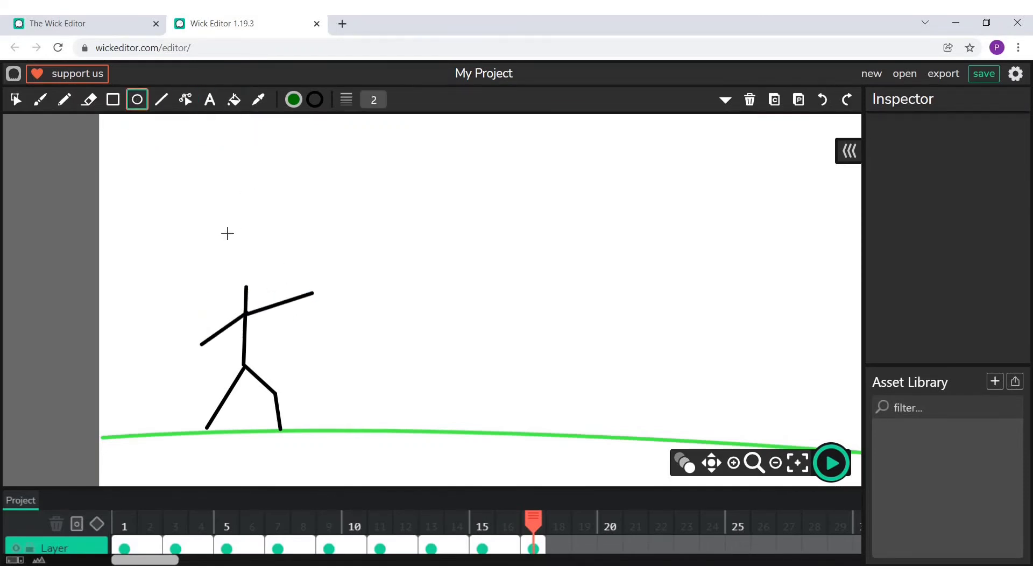
left_click_drag(218, 243, 252, 287)
key("ctrl+z")
left_click(293, 100)
left_click(304, 219)
left_click_drag(233, 240, 273, 288)
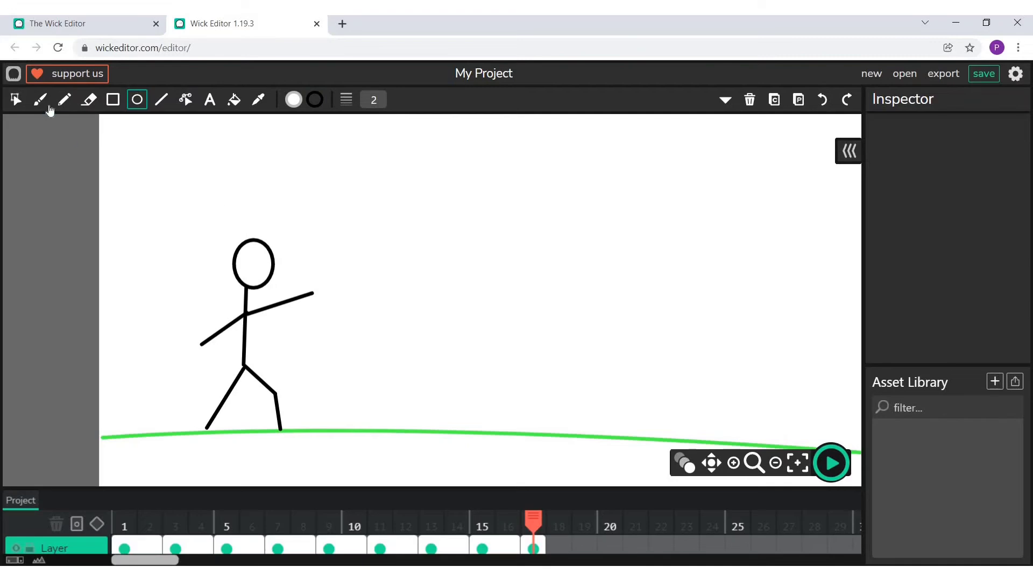
- Tilt the stick figure's oval head slightly counterclockwise
left_click(13, 104)
left_click(254, 265)
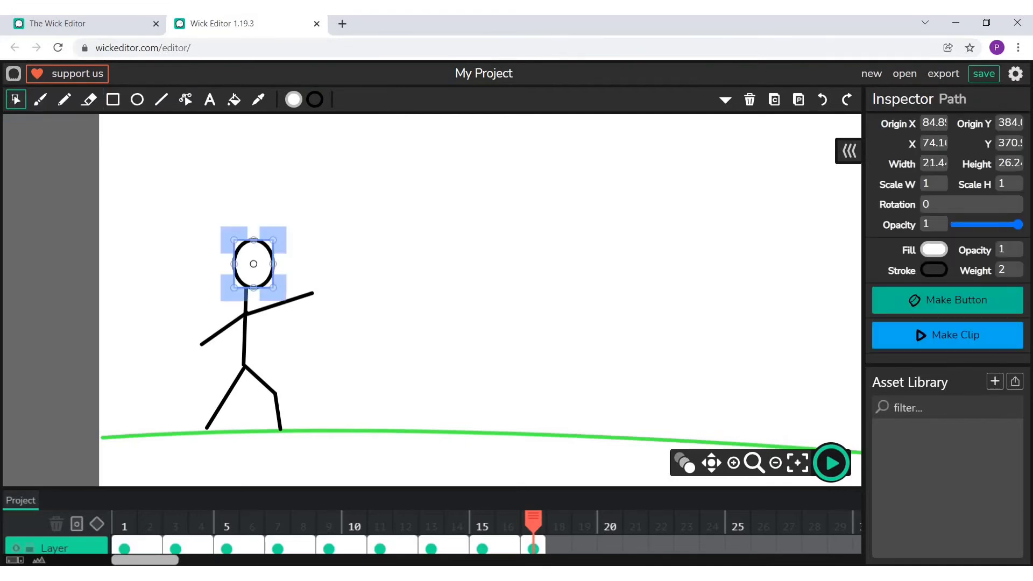
mouse_move(223, 233)
left_mouse_down()
mouse_move(219, 240)
mouse_move(235, 226)
mouse_move(216, 238)
left_mouse_up()
left_click(236, 225)
left_click(252, 263)
left_click(217, 236)
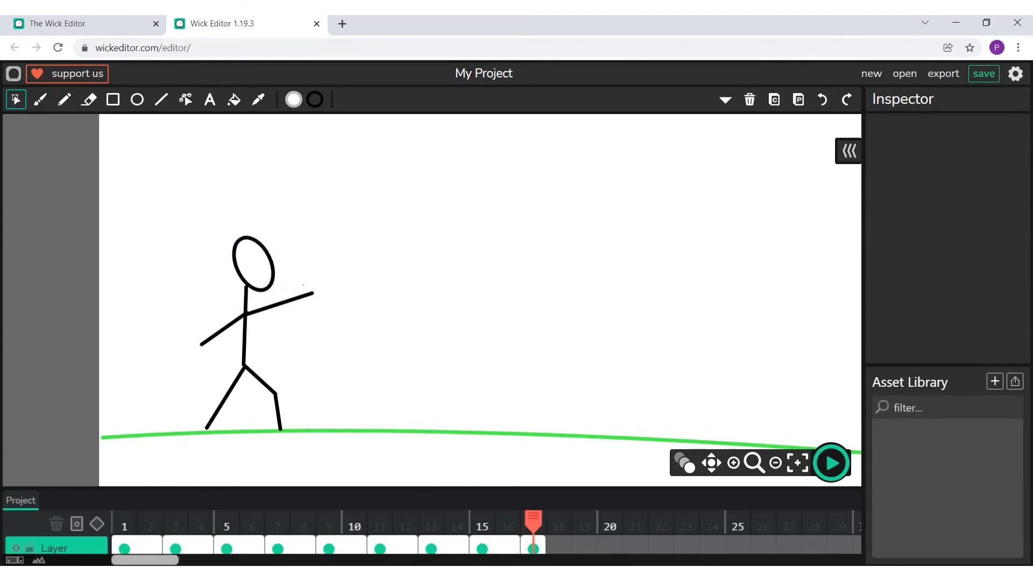
- Copy the kite, string, clouds, tree, hill and stick figure from frame 17 into a new frame 19
left_click(798, 463)
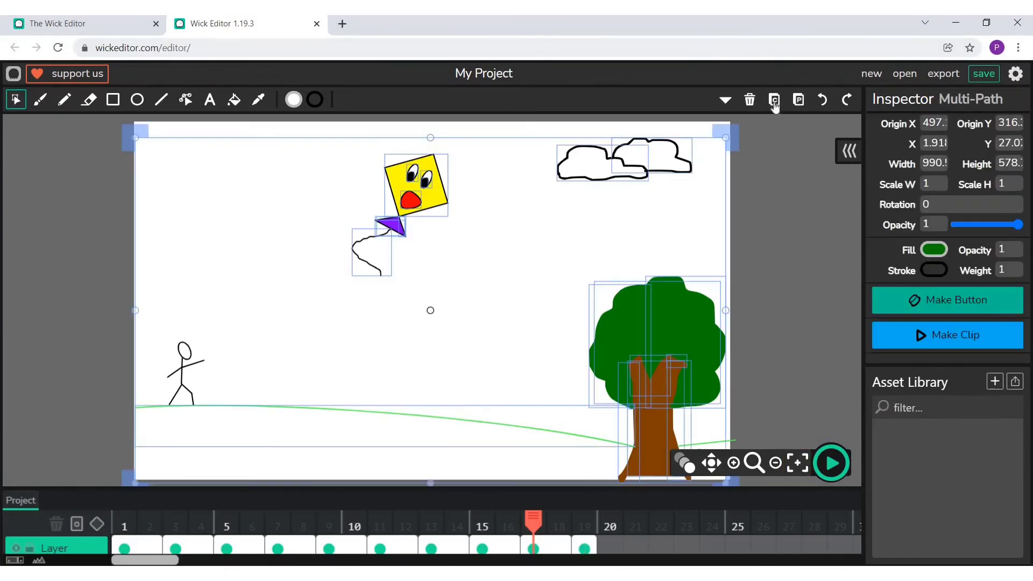
left_click(774, 101)
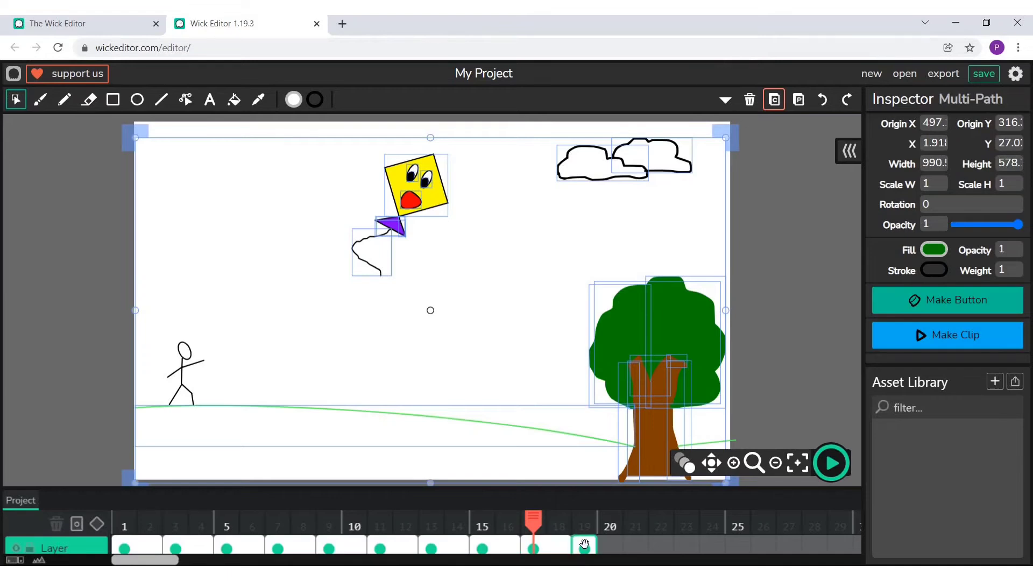
left_click(584, 547)
left_click(798, 101)
left_click(330, 328)
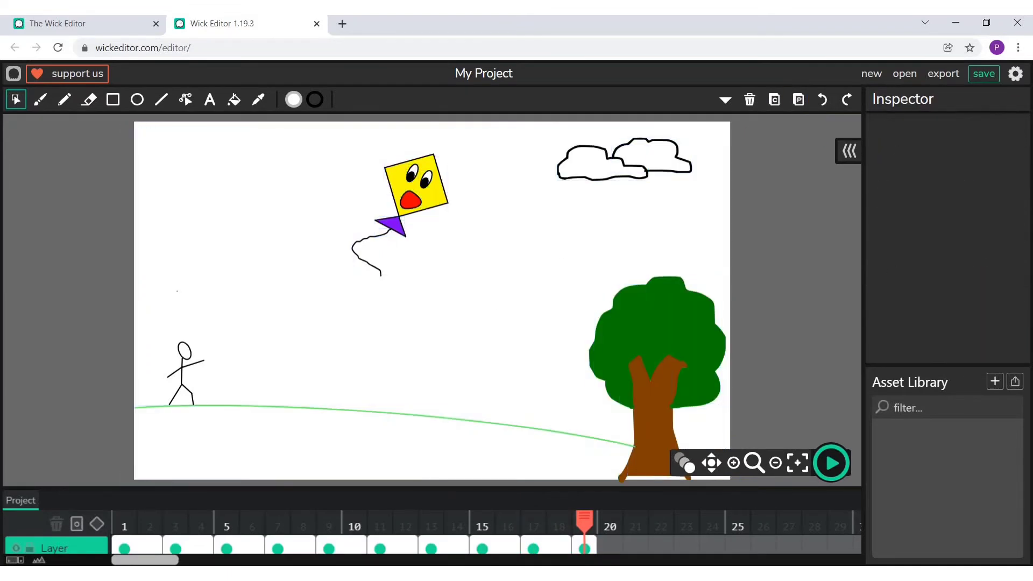
- Move the whole stick figure in frame 19 further right along the hill
left_click_drag(165, 331, 198, 403)
left_click(270, 368)
left_click_drag(163, 339, 198, 396)
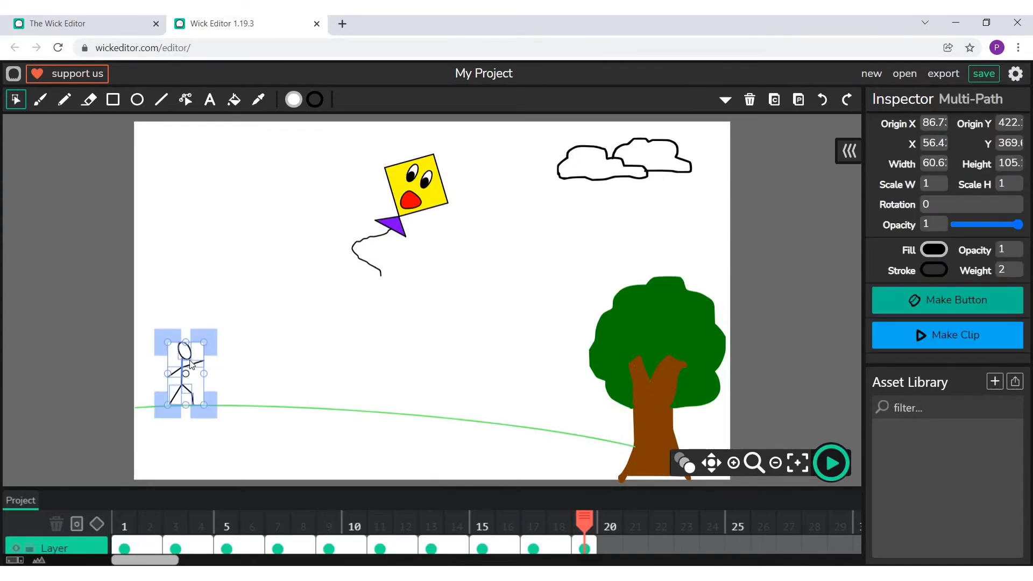
left_click_drag(185, 373, 266, 373)
left_click(355, 338)
- Shrink the kite with its string to about 79 by 122 px and move it down to just above the stick figure's right side
left_click_drag(376, 134, 423, 251)
left_click(546, 236)
left_click_drag(410, 198, 413, 206)
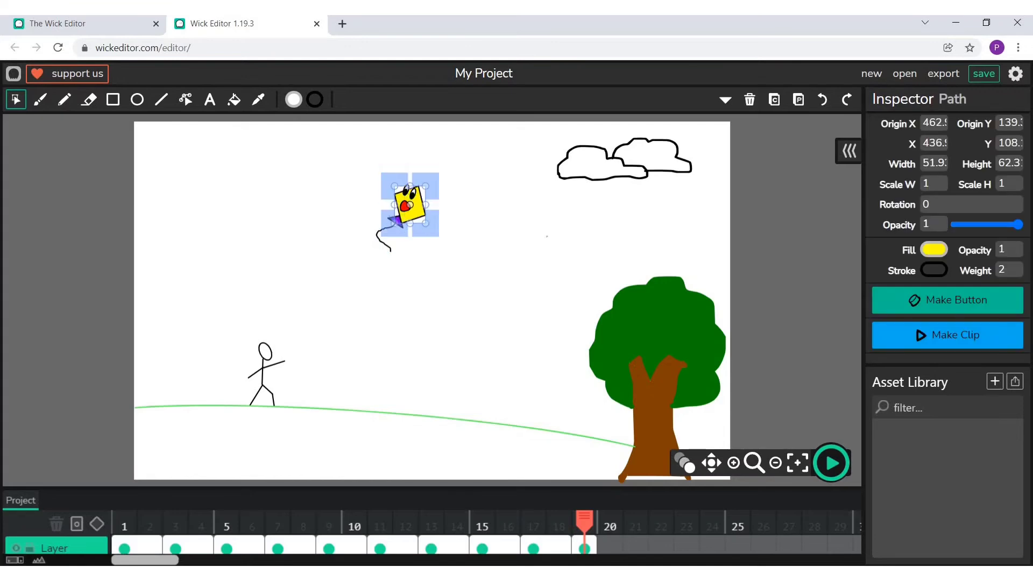
left_click_drag(375, 166, 420, 250)
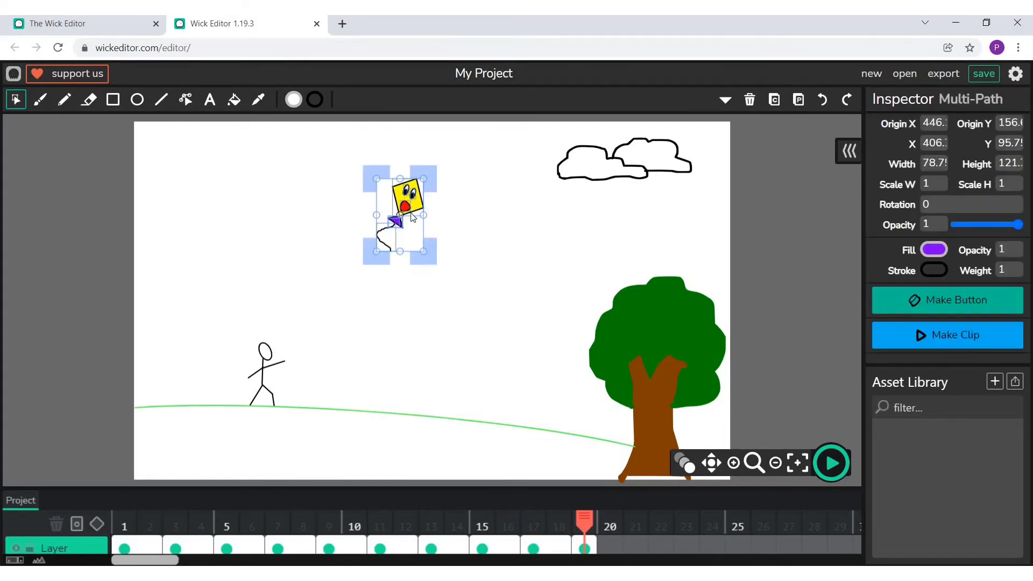
left_click_drag(398, 220, 333, 281)
left_click(291, 362)
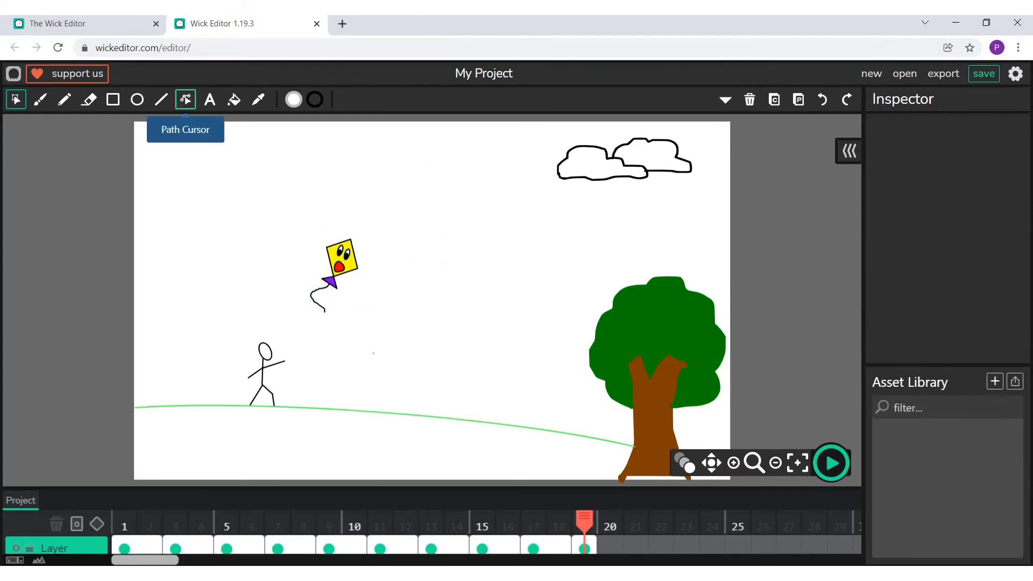
- Delete the wavy string attached to the small kite in frame 19
left_click(186, 100)
left_click_drag(325, 311, 307, 345)
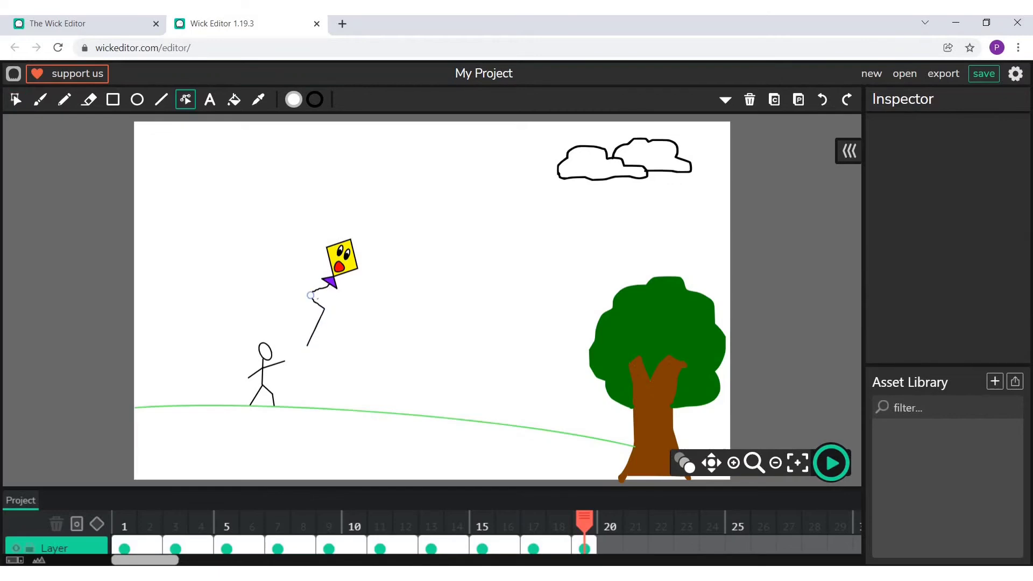
left_click(15, 101)
left_click(317, 291)
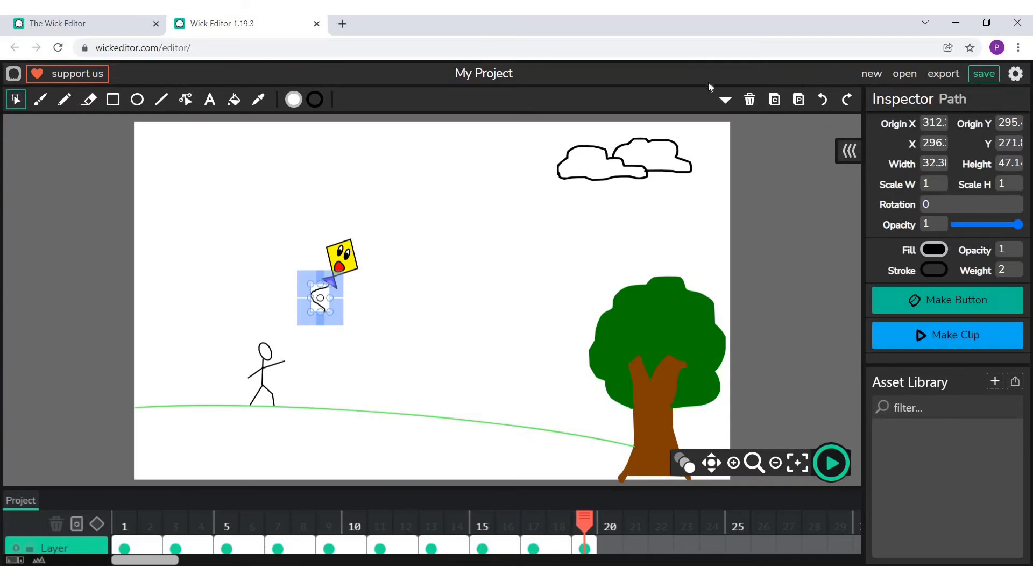
left_click(749, 99)
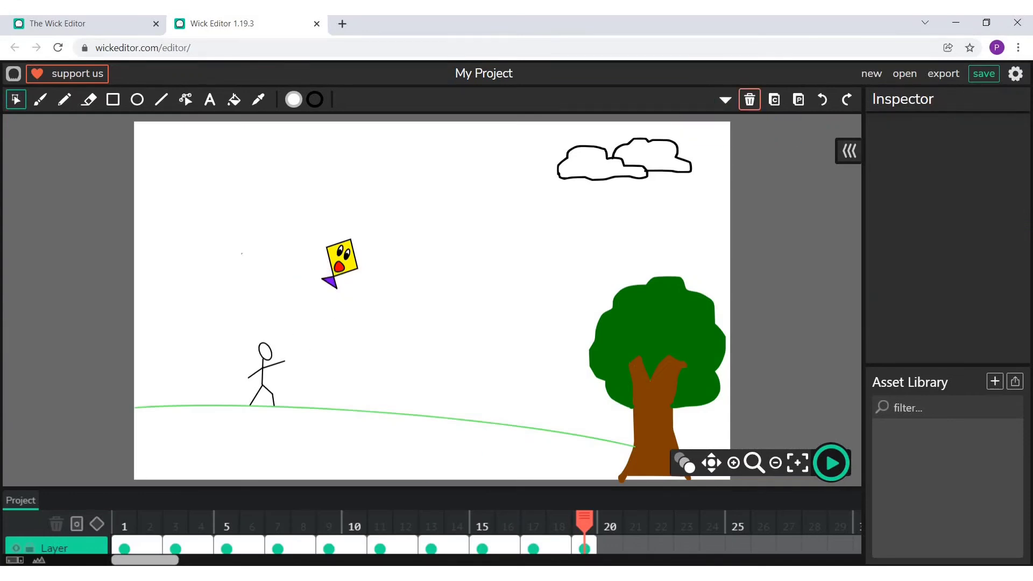
- Switch to the Pencil tool for freehand drawing in frame 19
left_click(64, 99)
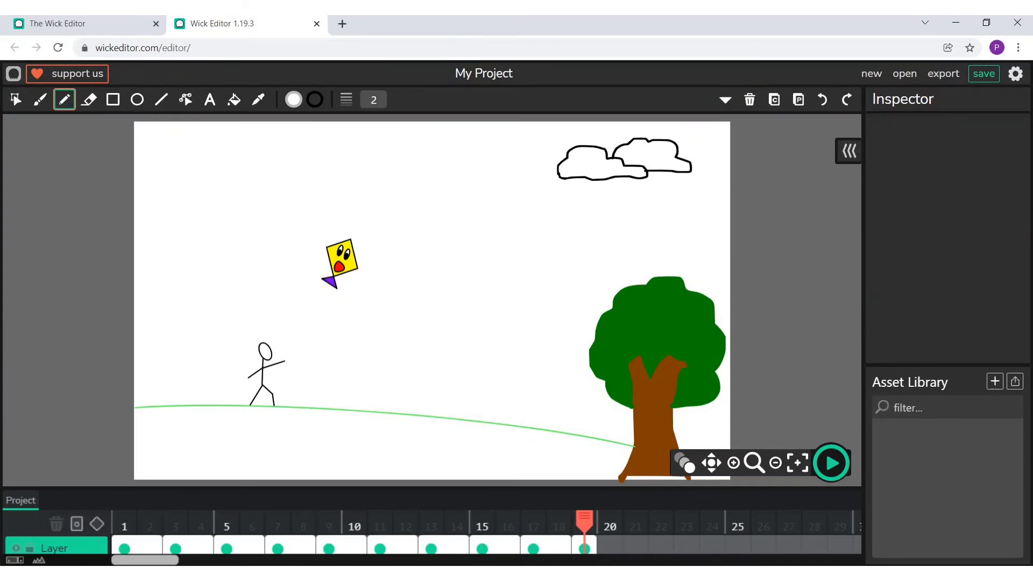
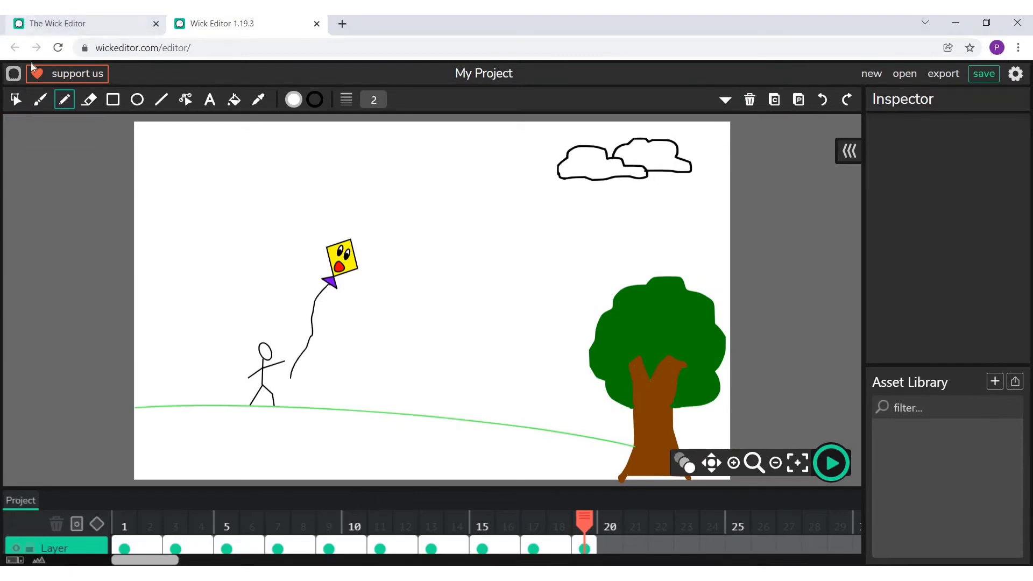
- Move the whole stick figure in frame 19 slightly right along the hill so its front hand meets the kite's string
left_click(15, 100)
left_click_drag(248, 339, 290, 394)
left_click(228, 344)
key("ctrl+z")
key("ctrl+z")
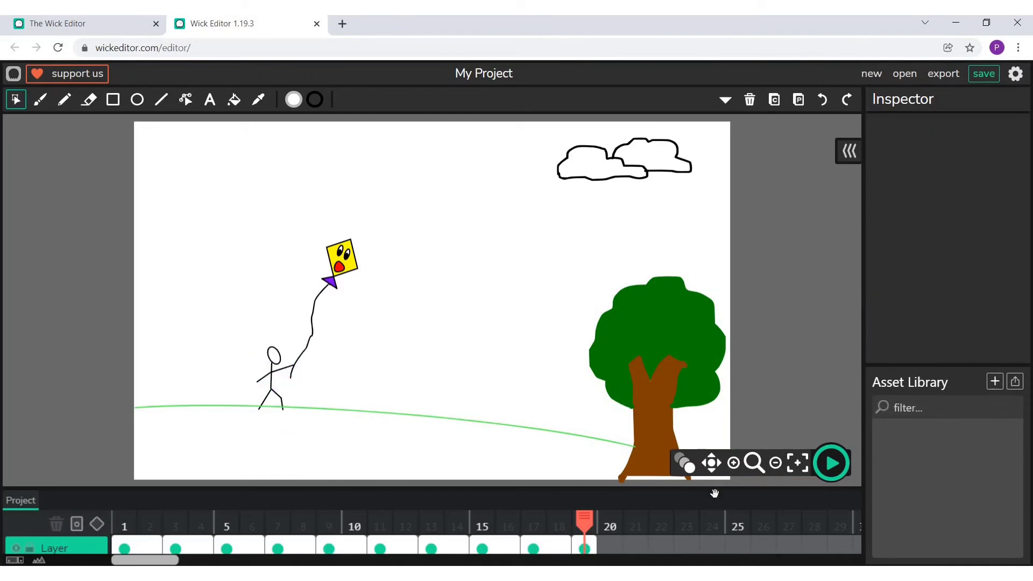
- Reshape the stick figure's rear arm to reach forward to the string and lower the hill line slightly beneath the figure
left_click(734, 463)
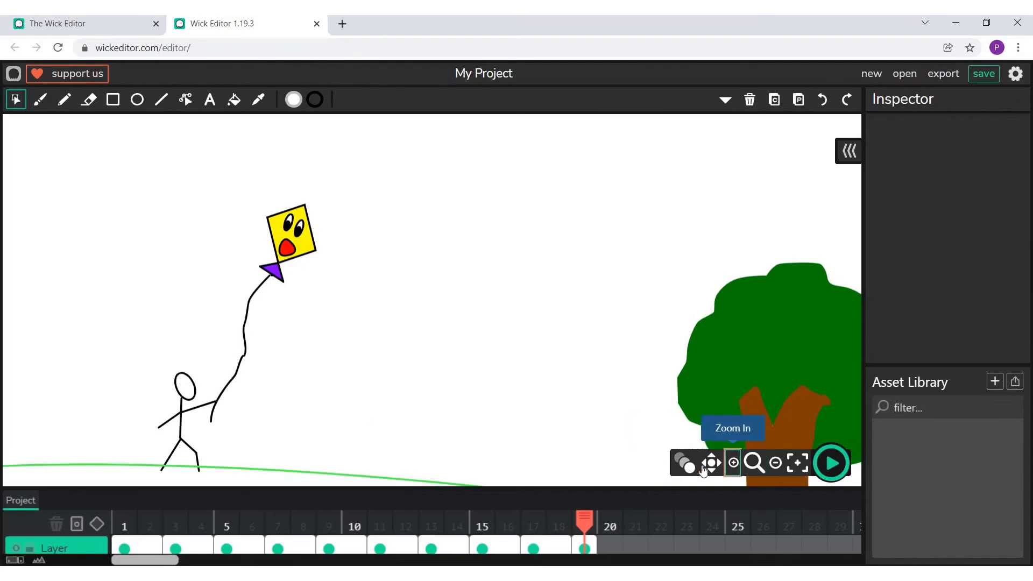
left_click(185, 100)
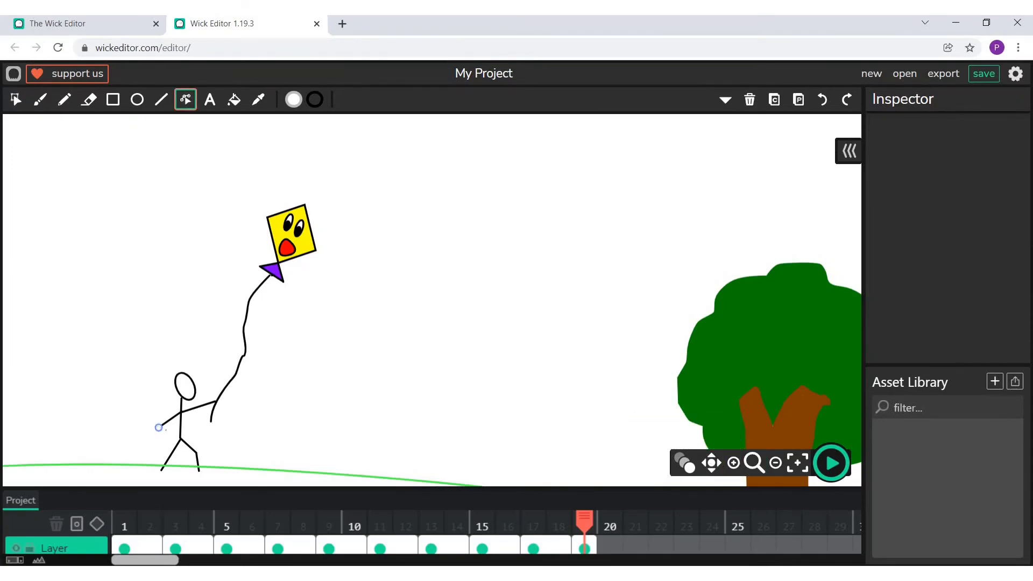
left_click_drag(159, 428, 215, 404)
left_click_drag(307, 473, 306, 481)
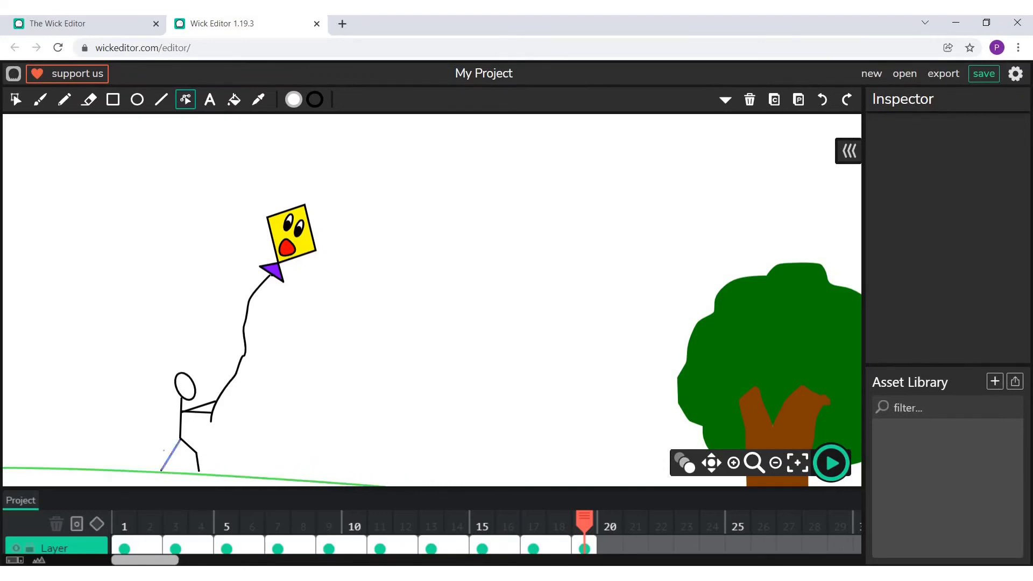
- Bend the stick figure's rear leg at the knee with a new lower-leg line and extend the front foot to the hill
left_click_drag(162, 470, 184, 461)
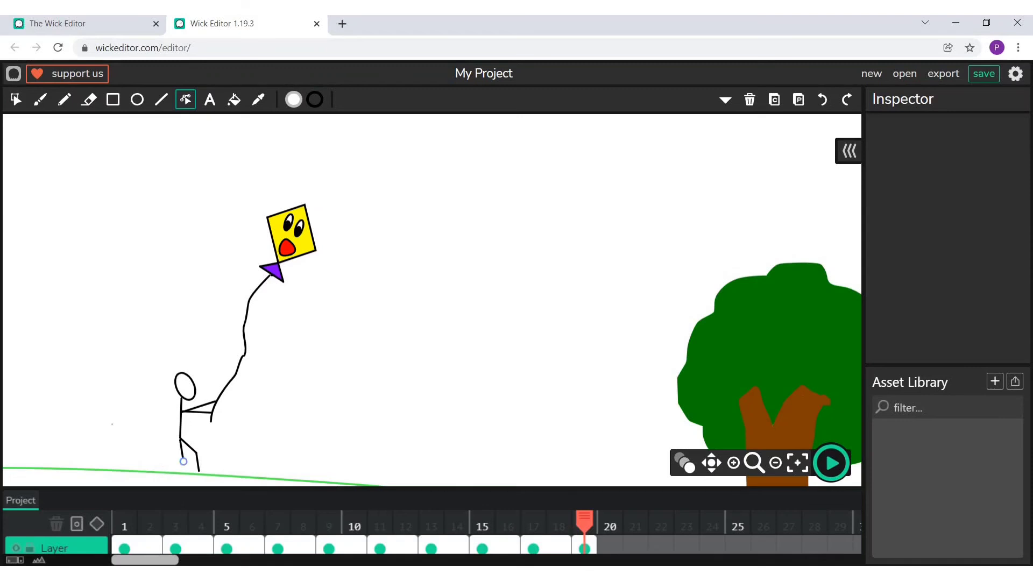
left_click(161, 99)
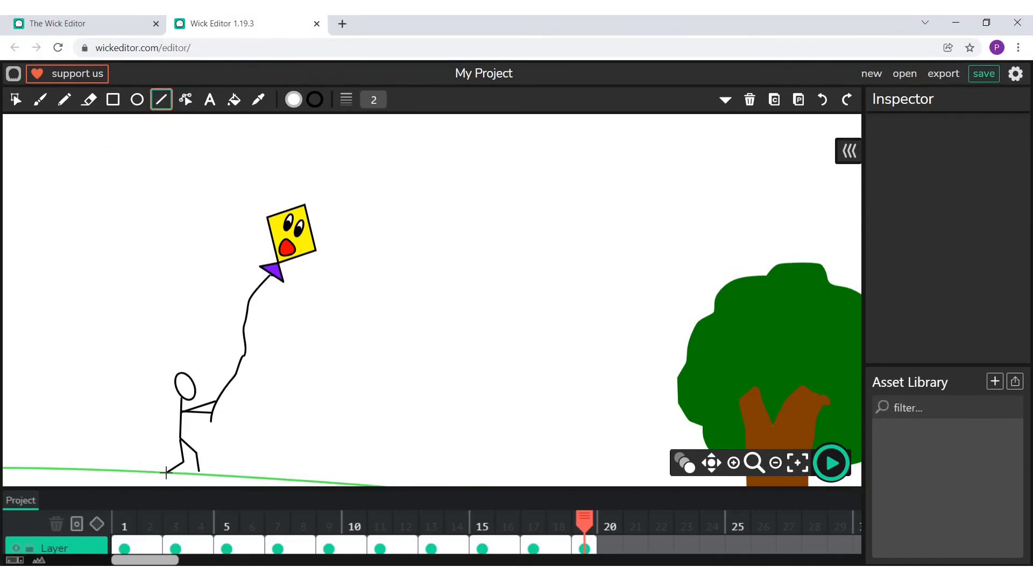
left_click_drag(162, 473, 202, 477)
left_click(185, 100)
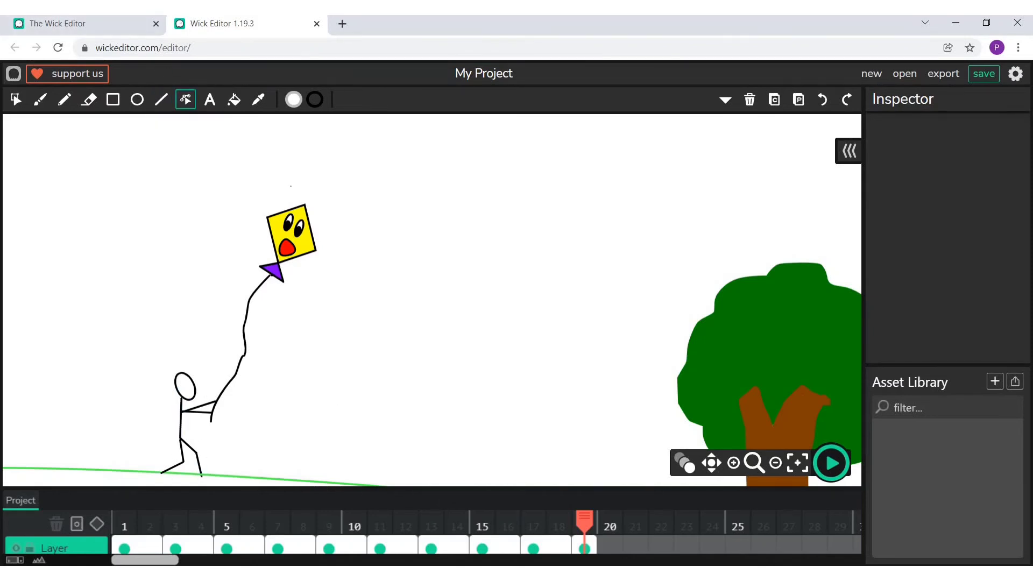
- Delete the red open mouth from the yellow kite in frame 19
left_click(16, 100)
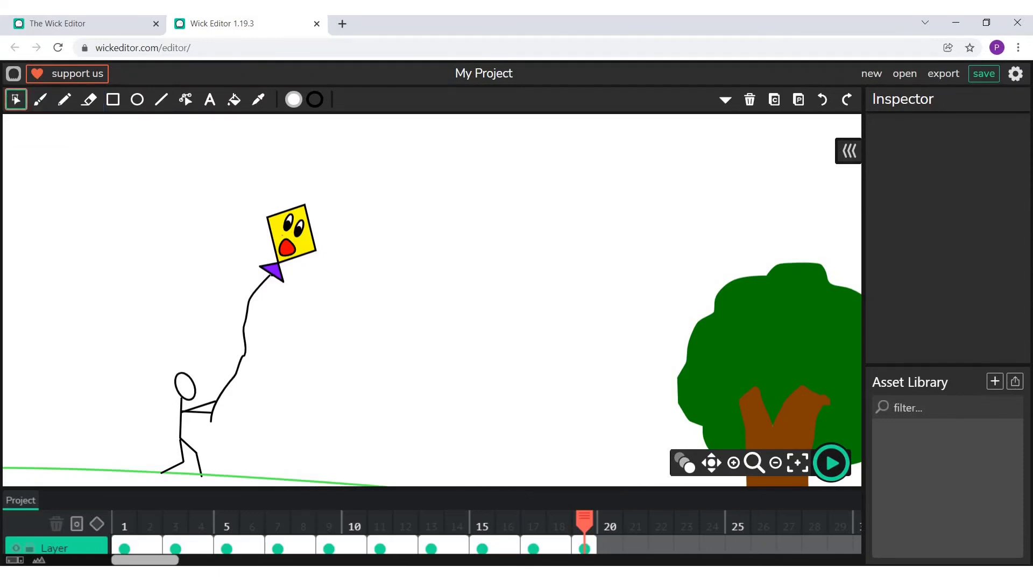
left_click(734, 462)
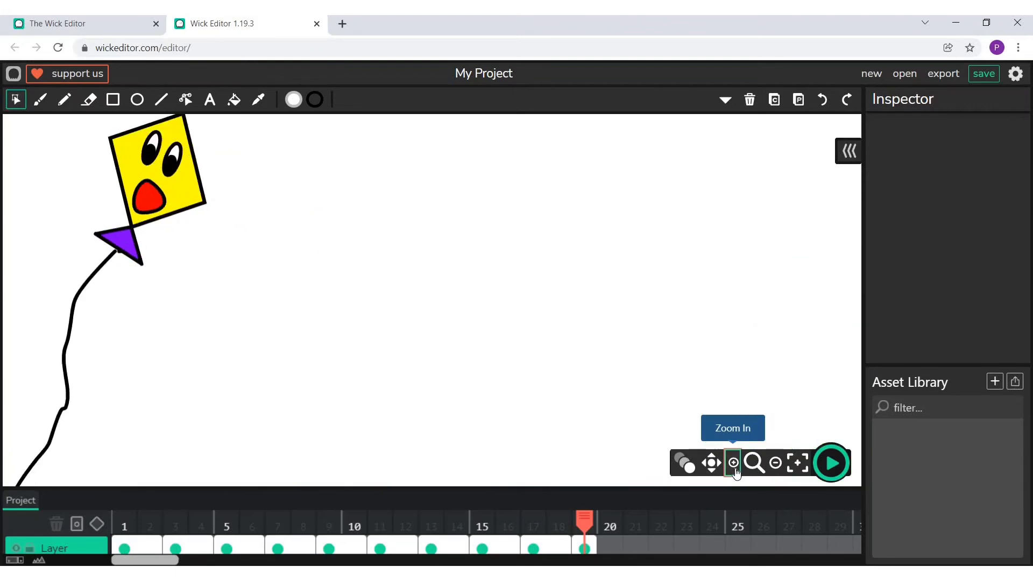
left_click(702, 463)
left_click_drag(103, 147, 291, 302)
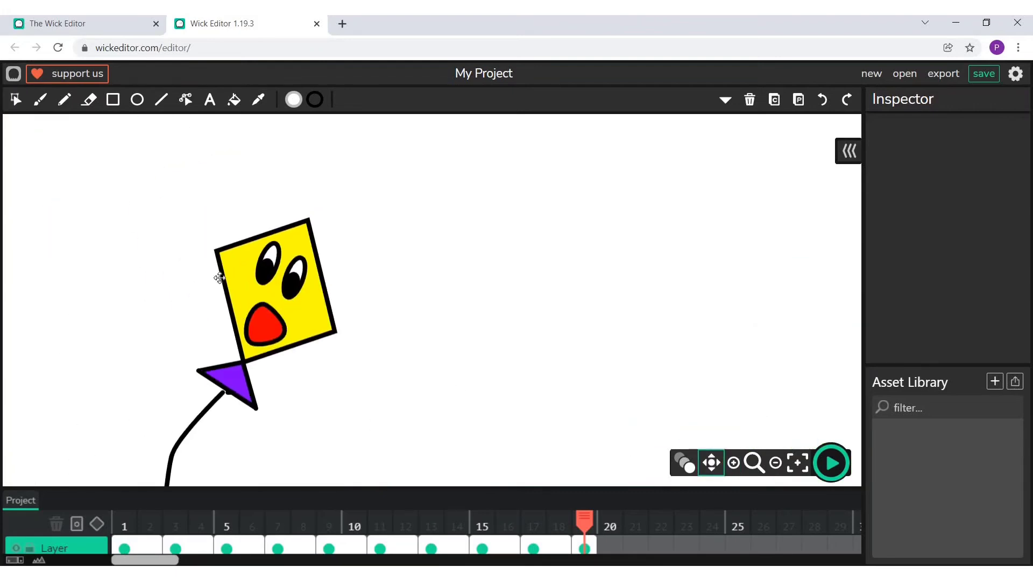
left_click(16, 101)
left_click(264, 325)
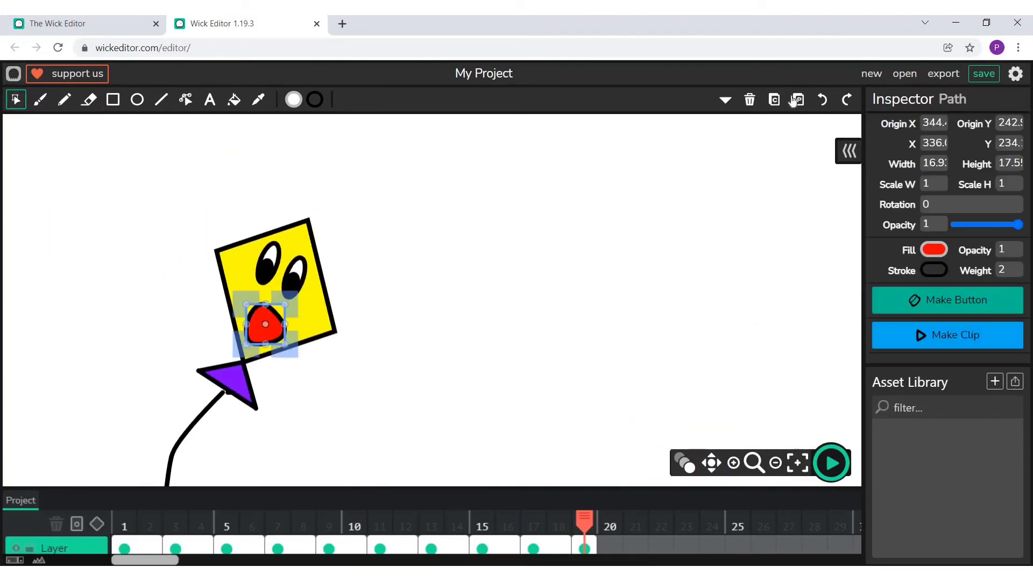
left_click(748, 101)
- Draw a small red-filled ellipse with a black outline as the yellow kite's new mouth
left_click(137, 99)
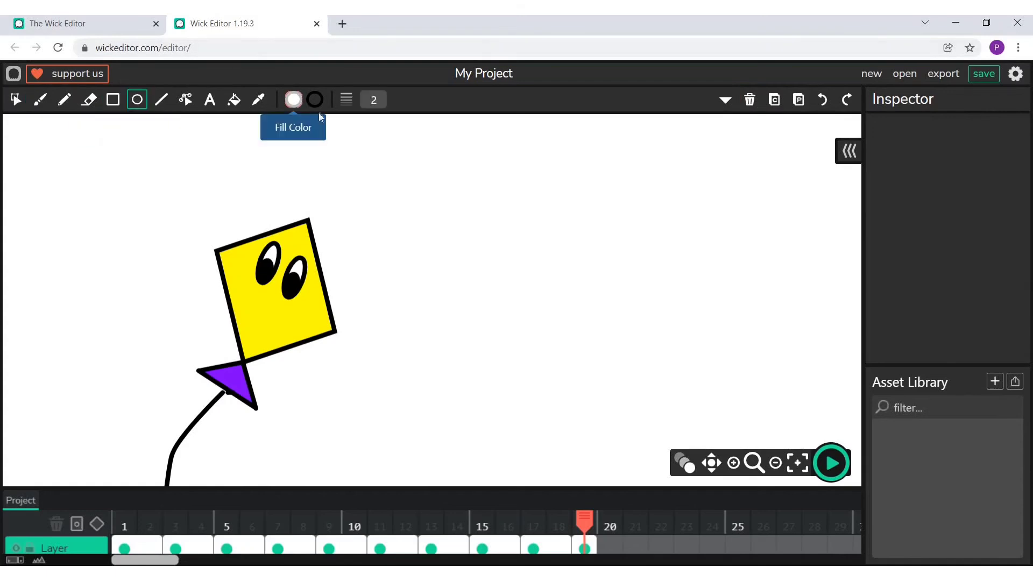
left_click(293, 99)
left_click(237, 151)
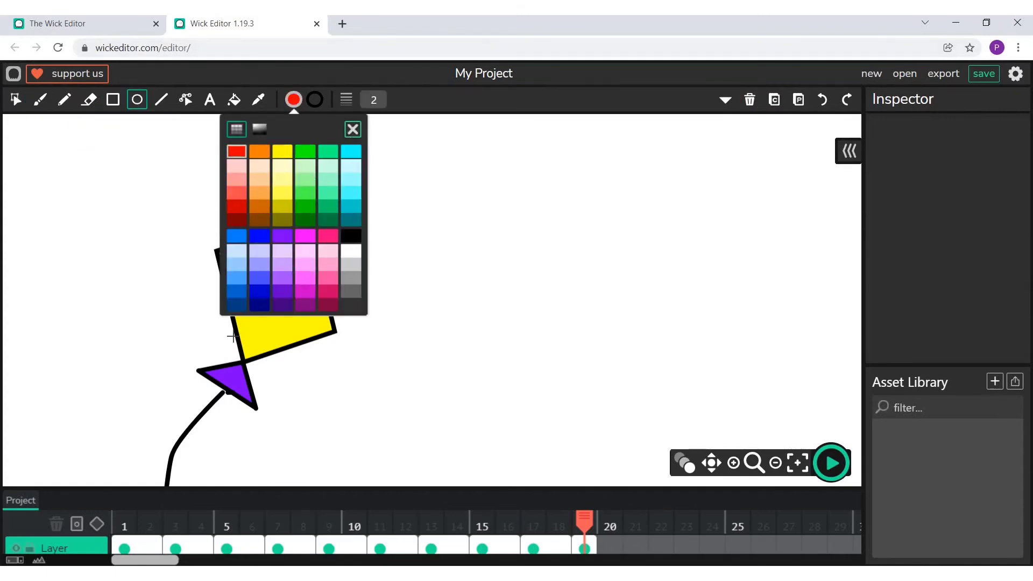
left_click(352, 130)
left_click_drag(253, 308, 284, 344)
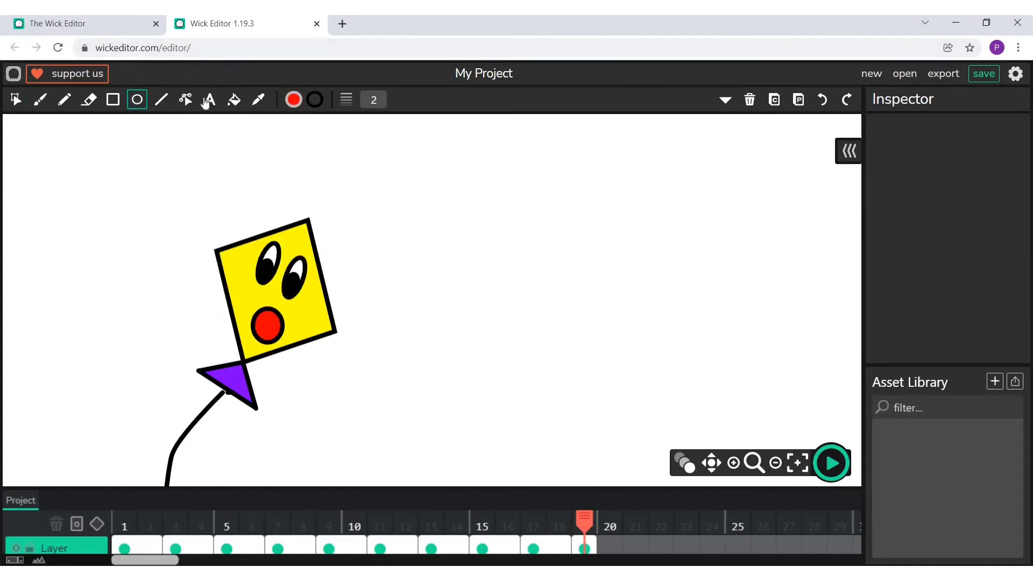
- Pull both side points of the red ellipse outwards to shape it into a wide, tilted smile
left_click(185, 100)
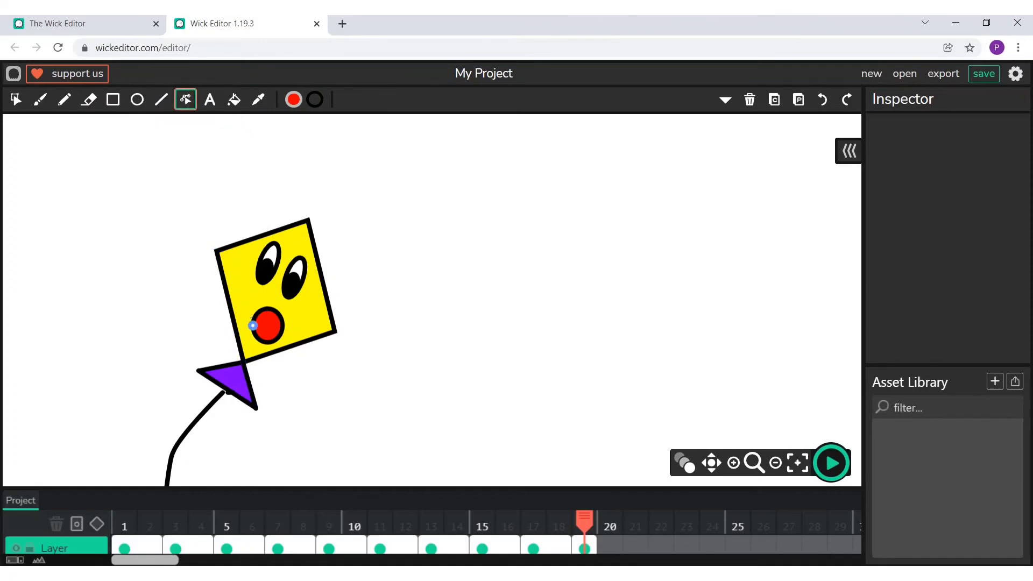
left_click_drag(251, 325, 238, 301)
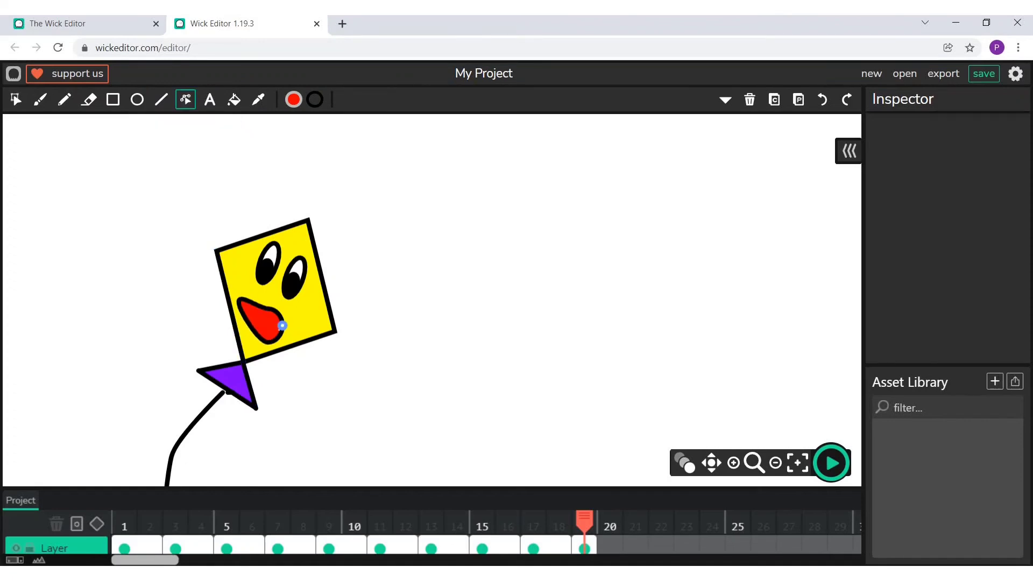
left_click_drag(283, 325, 308, 318)
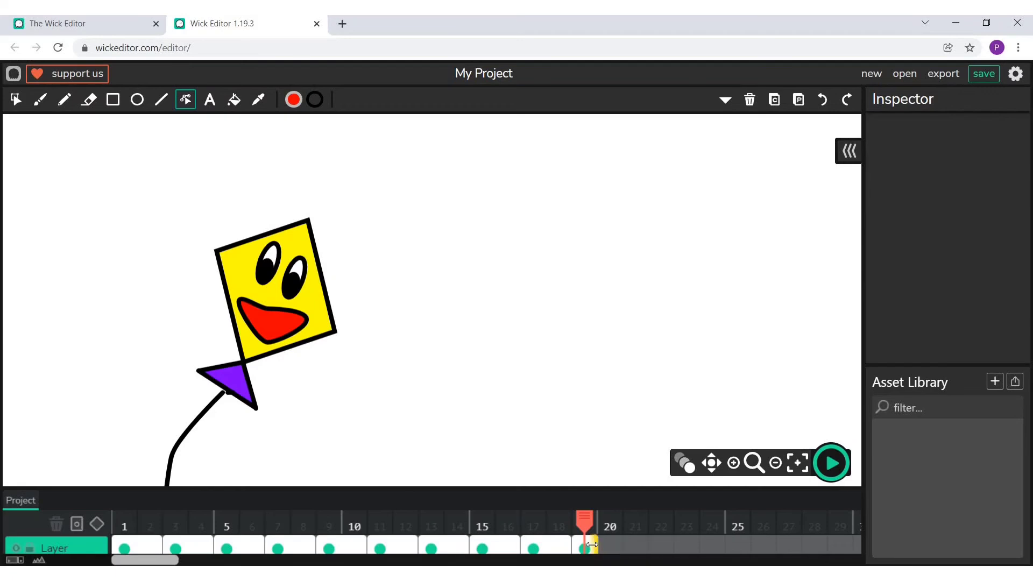
- Extend frame 19 to a length of 2 and paste a copy of its kite and string into a new frame 21
left_click_drag(594, 545, 656, 498)
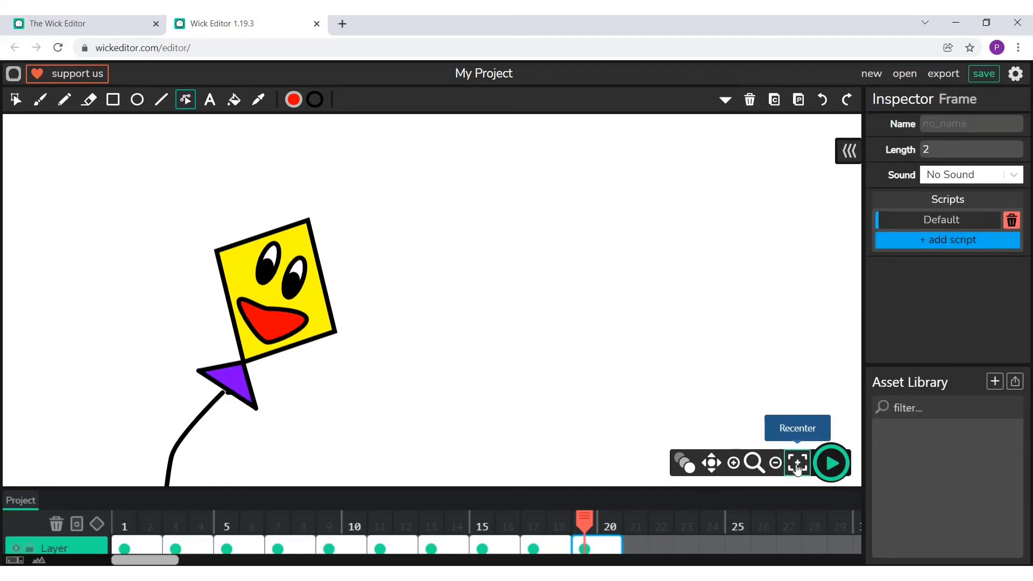
left_click(798, 463)
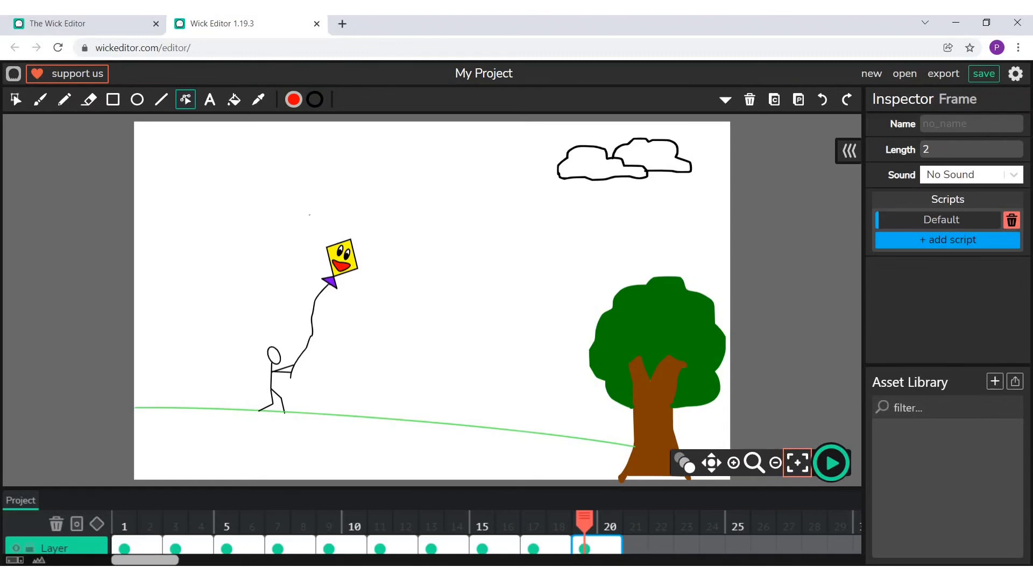
left_click(16, 99)
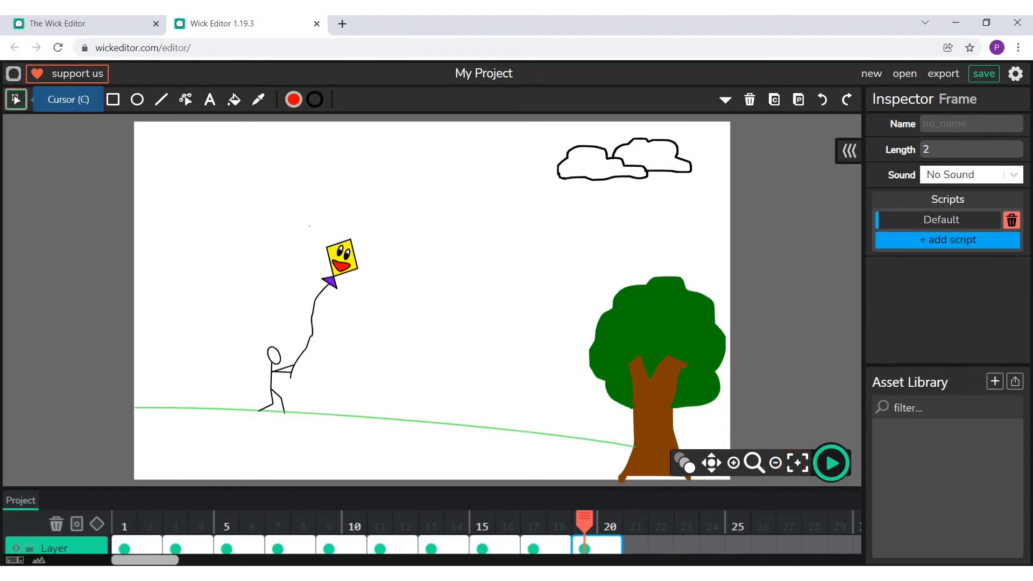
mouse_move(304, 215)
left_mouse_down()
mouse_move(336, 243)
mouse_move(371, 379)
left_mouse_up()
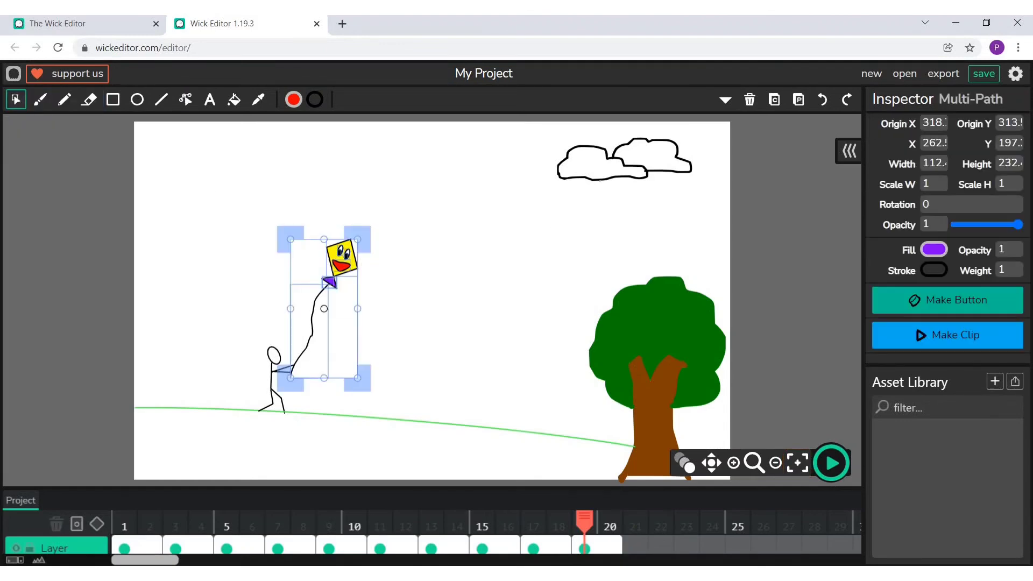
left_click(774, 99)
left_click(635, 546)
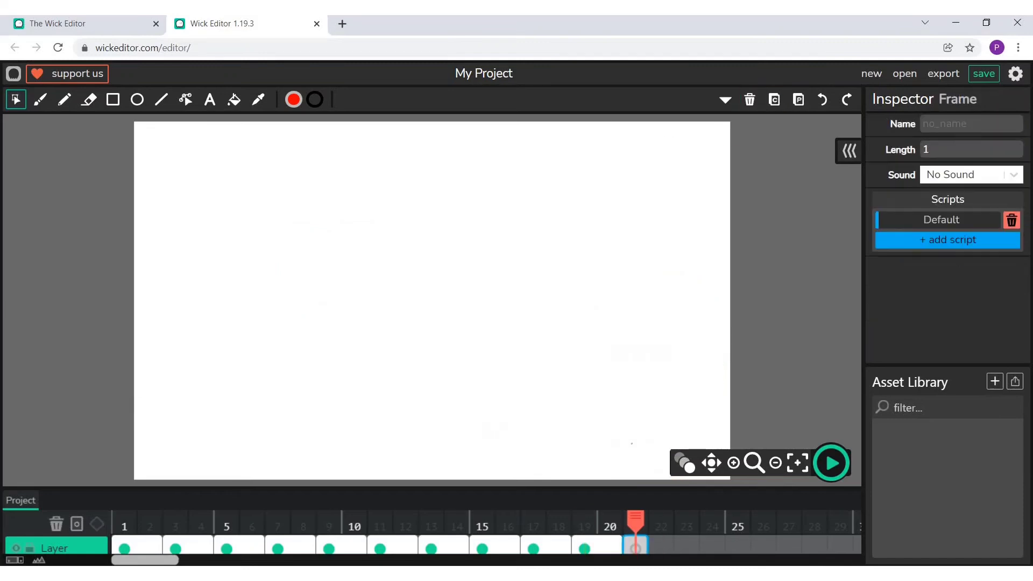
left_click(798, 100)
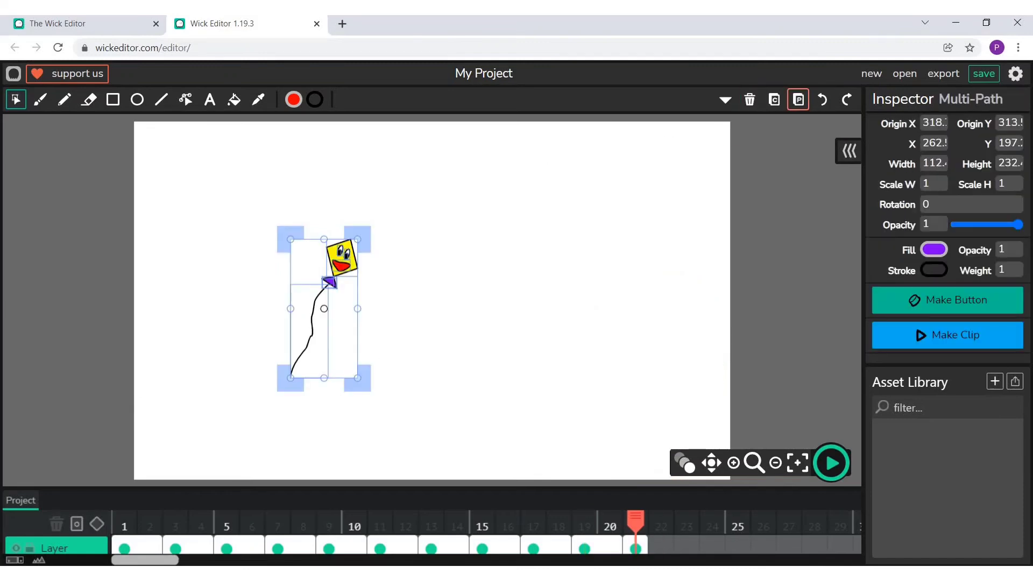
- Enlarge the pasted kite and string to nearly the full canvas height and stretch the string's lower end past the canvas's bottom edge
left_click_drag(350, 375, 438, 473)
key("Escape")
left_click(185, 99)
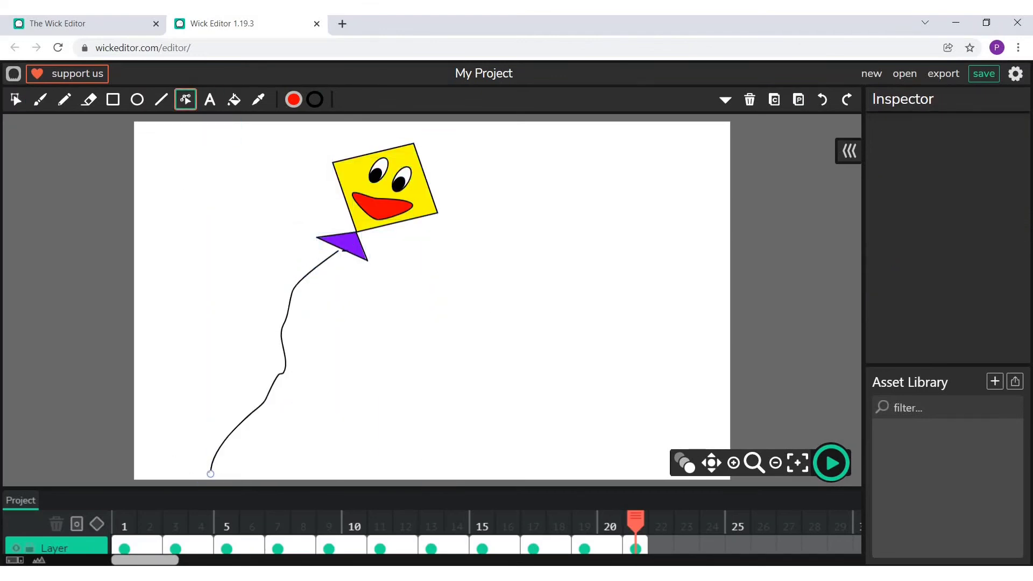
left_click_drag(211, 473, 210, 485)
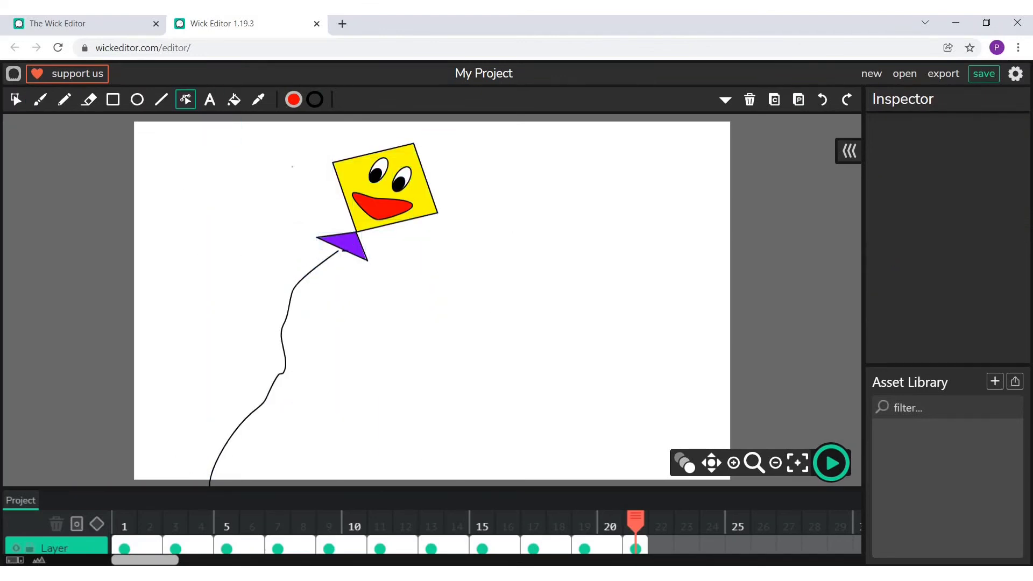
left_click(16, 99)
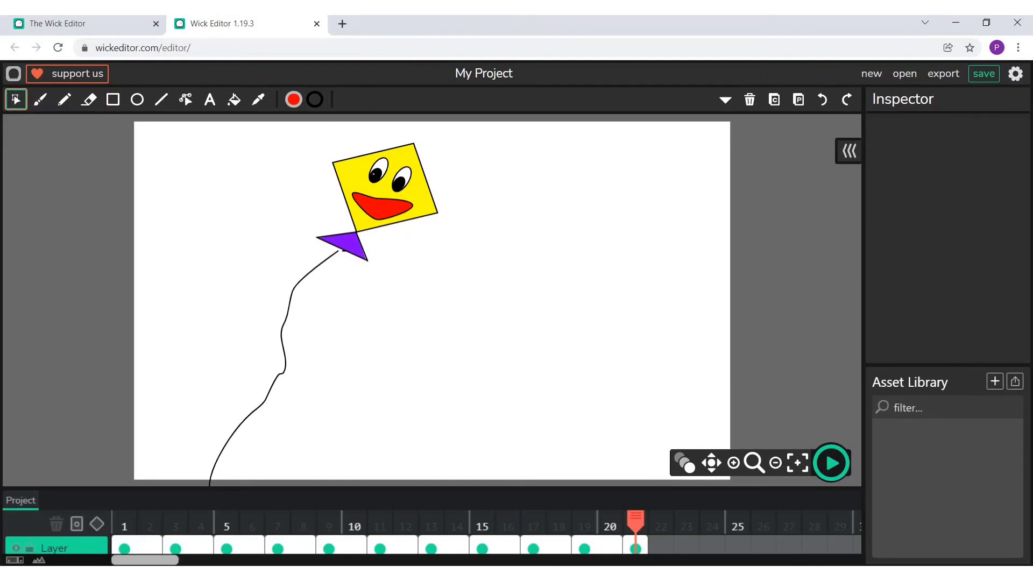
left_click(375, 173)
key("Delete")
key("ctrl+z")
key("ctrl+z")
key("ctrl+z")
key("ctrl+z")
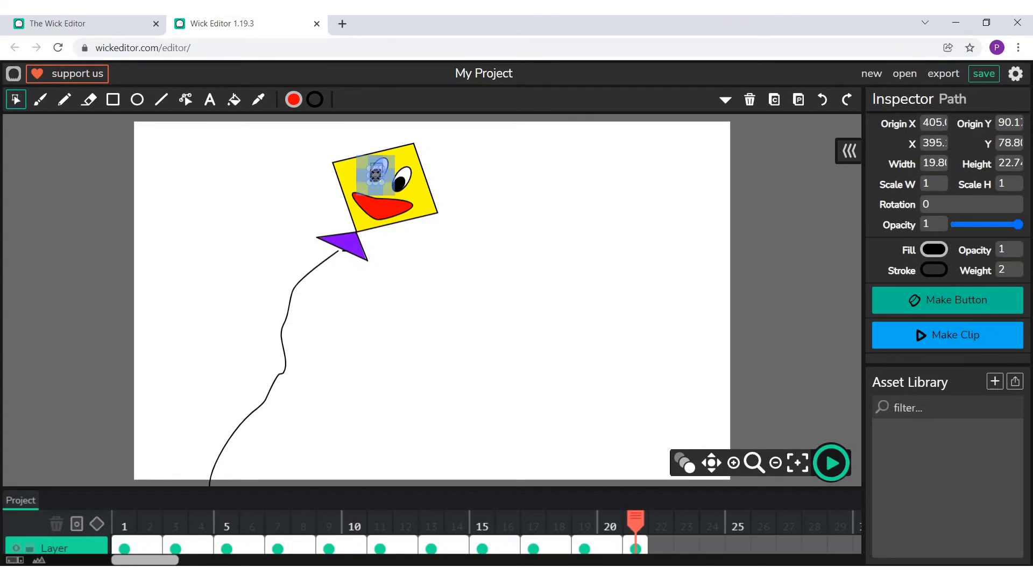
- Move both black pupils of the large kite in frame 21 towards the centres of its eyes
mouse_move(376, 174)
left_mouse_down()
mouse_move(402, 179)
mouse_move(379, 171)
left_mouse_up()
left_click(566, 173)
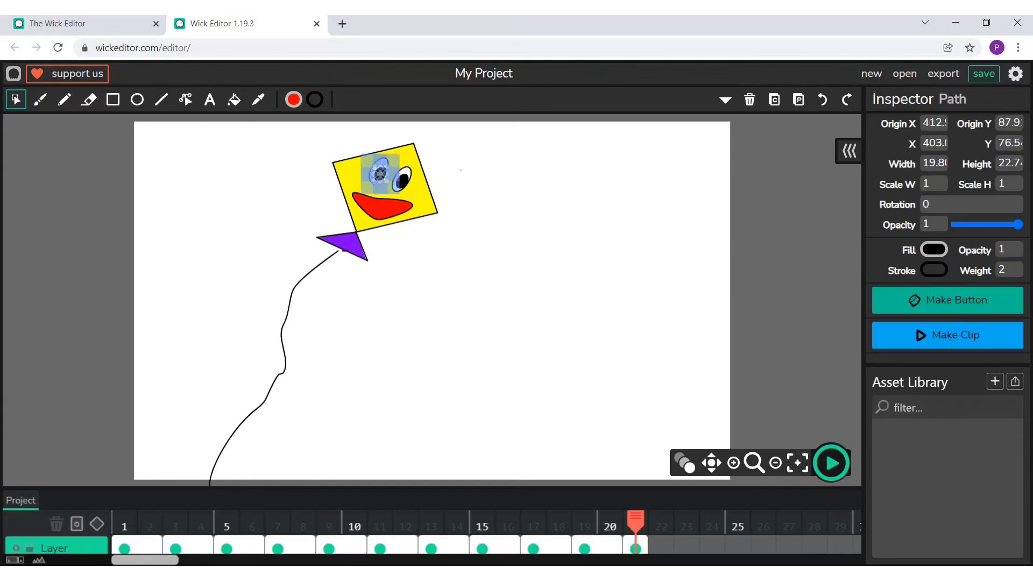
left_click(429, 181)
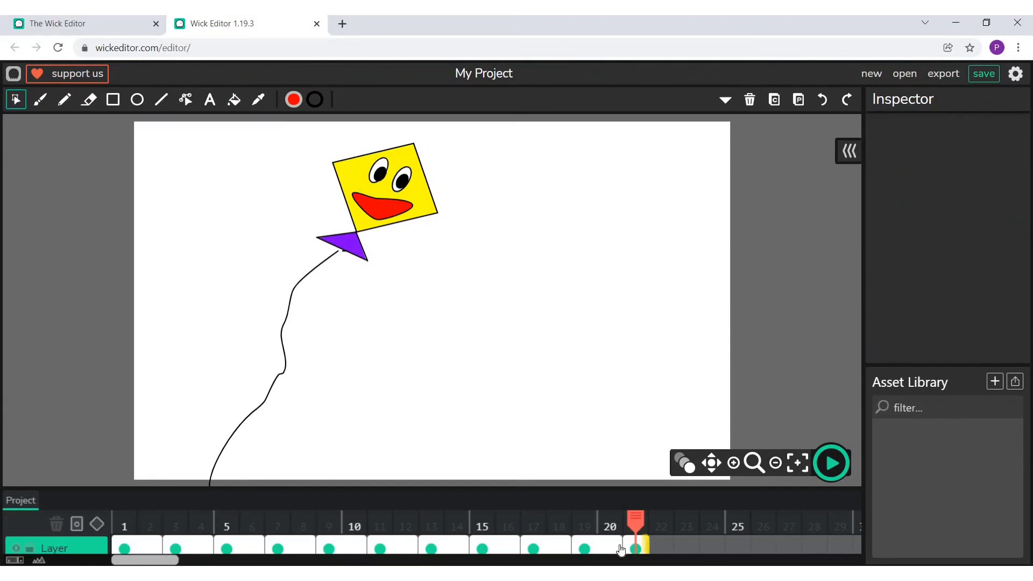
- Duplicate the two clouds in the frame spanning 19 to 20 and move one cloud to the upper left of the sky
left_click(602, 543)
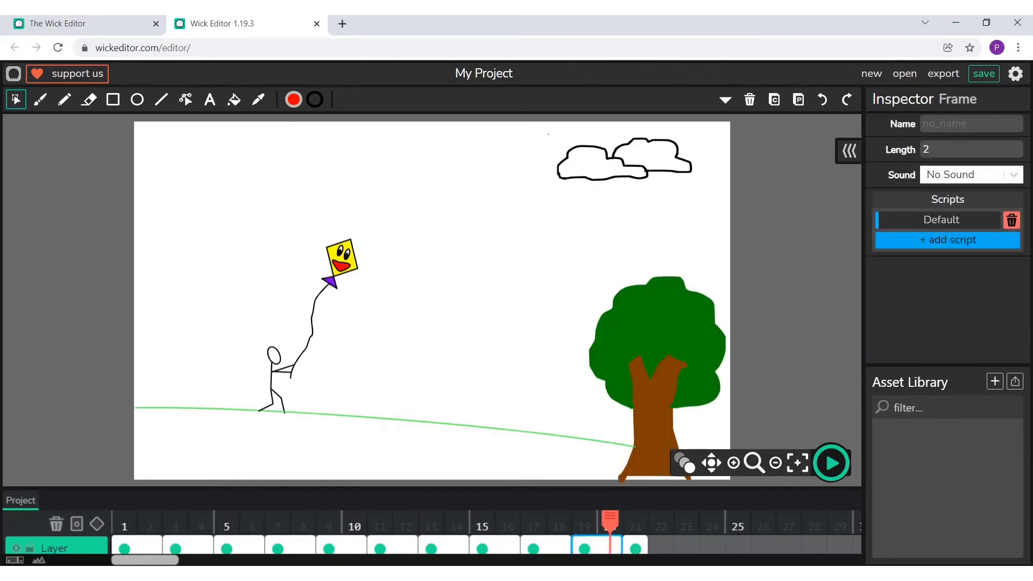
left_click_drag(552, 132, 688, 187)
left_click(773, 100)
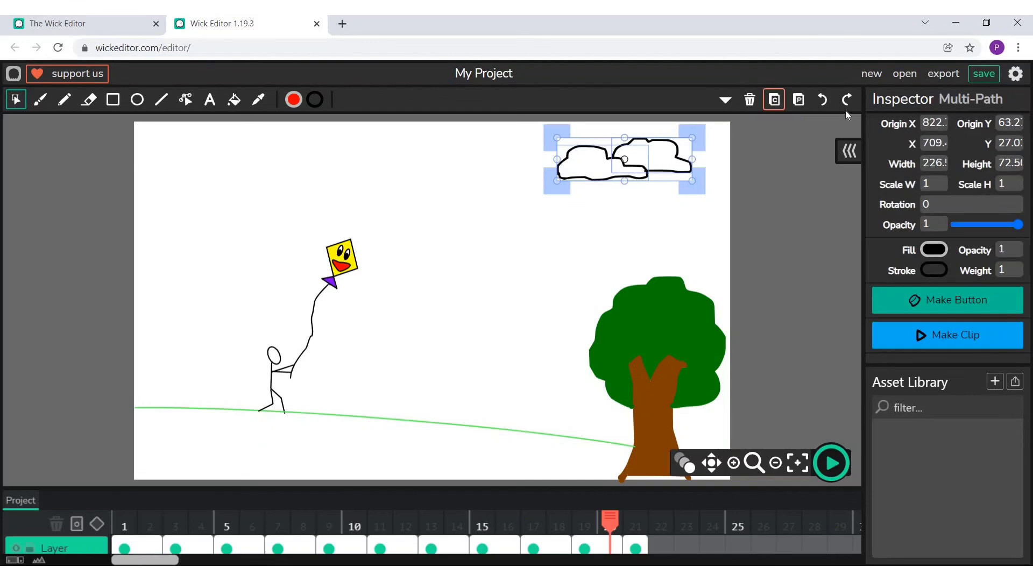
left_click(798, 100)
left_click_drag(586, 153, 205, 170)
- Delete the spare rear cloud and nudge the front cloud above the tree slightly up and left against the cloud behind it
left_click_drag(657, 172, 475, 188)
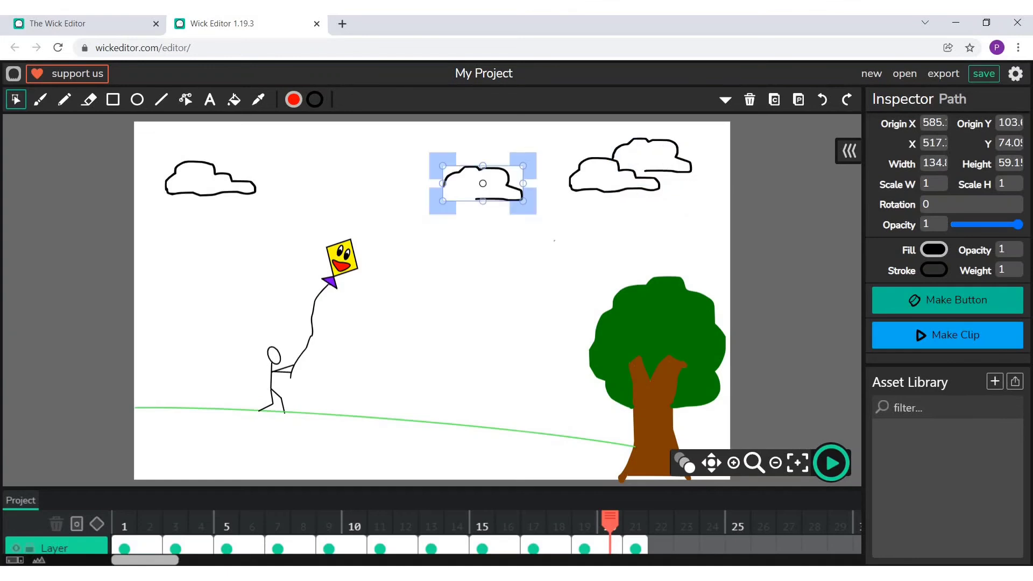
left_click(749, 101)
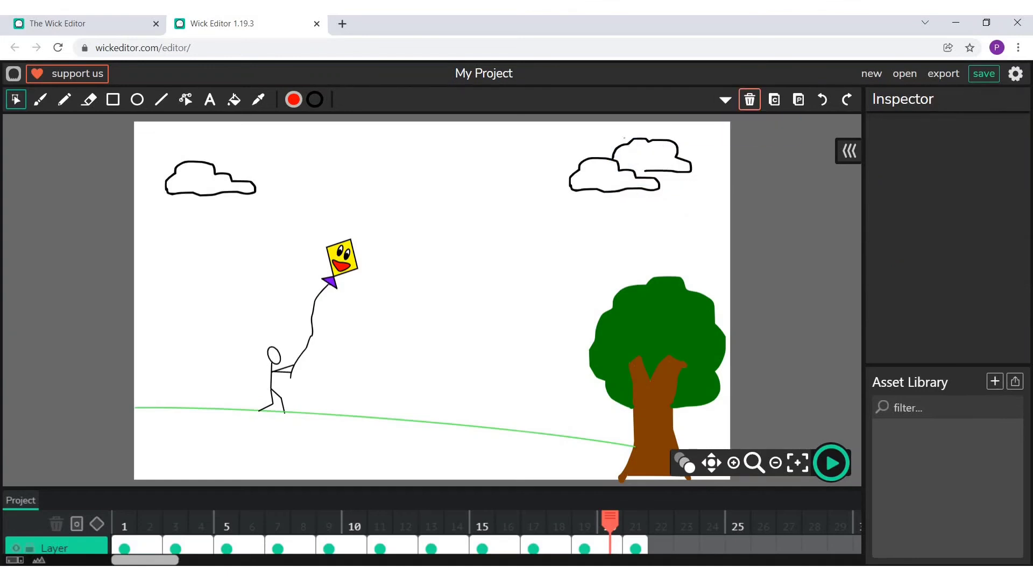
left_click_drag(616, 173, 611, 167)
left_click(462, 150)
- Duplicate the single cloud at the upper left of the sky
left_click(210, 193)
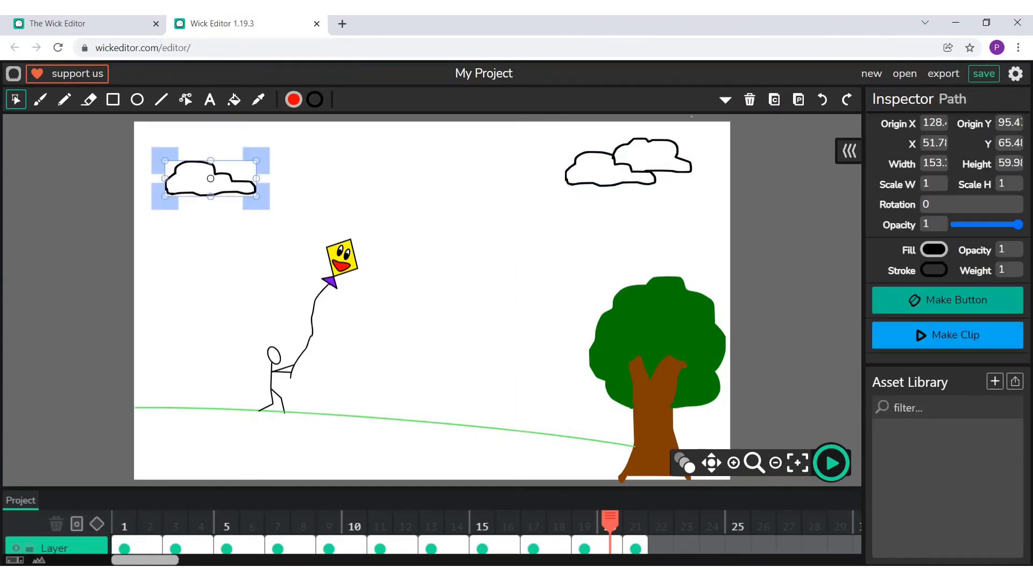
left_click(774, 100)
left_click(798, 100)
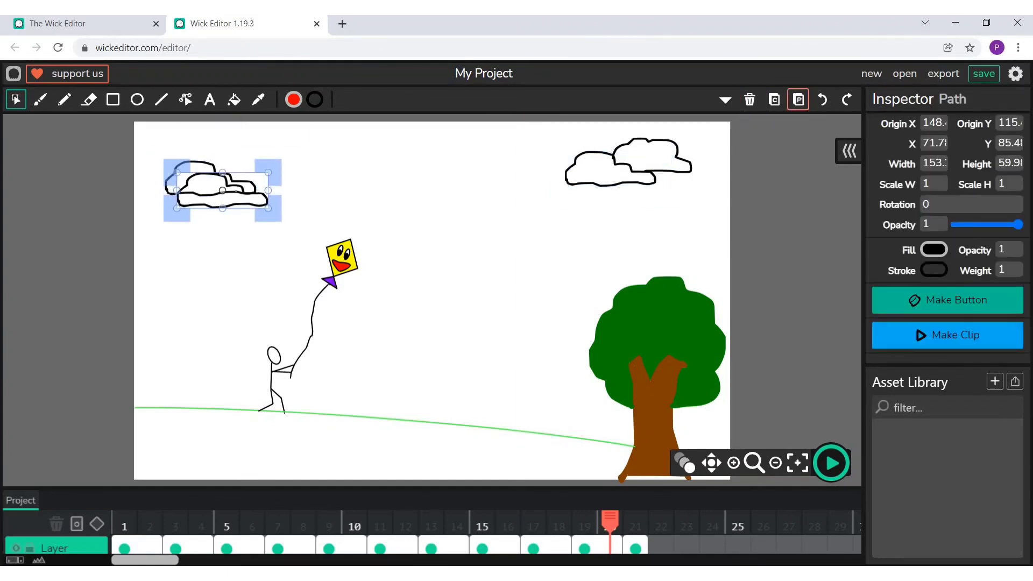
- Shrink the copied cloud to about 0.75 by 0.67 scale at the top of the sky, and place another full-size copy above right of the kite
left_click_drag(236, 192, 375, 156)
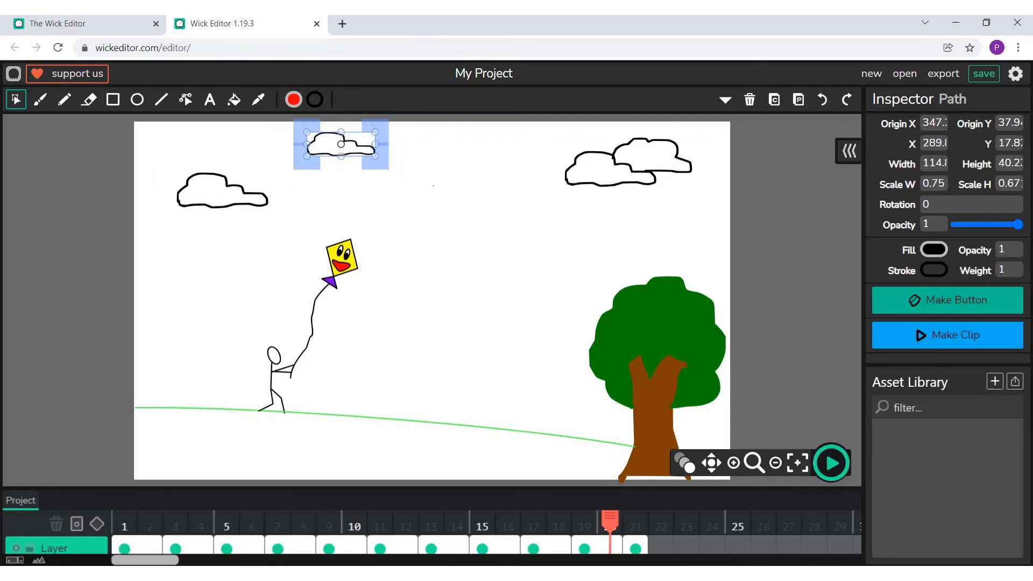
left_click(433, 186)
left_click(215, 192)
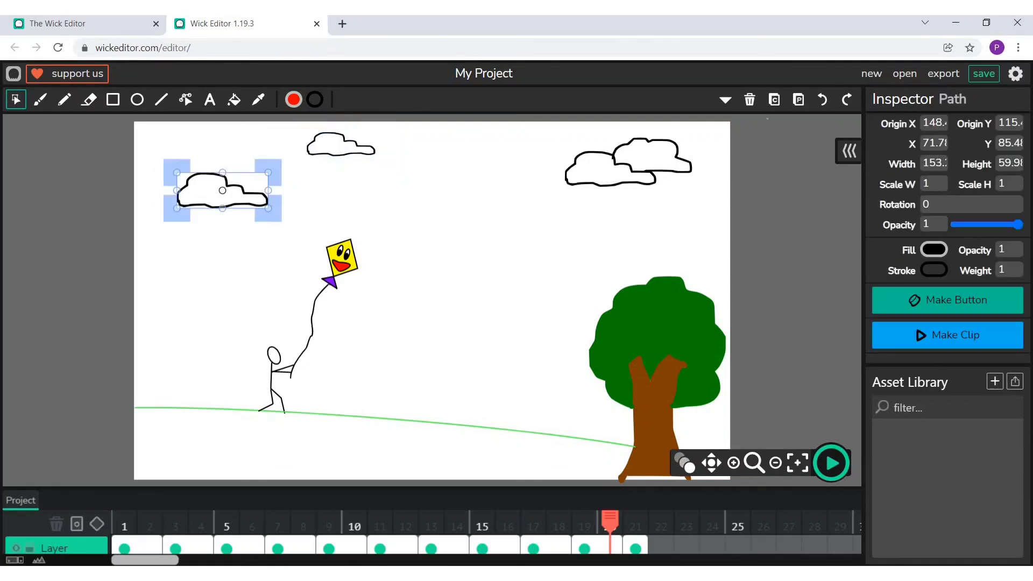
left_click(775, 99)
left_click(798, 99)
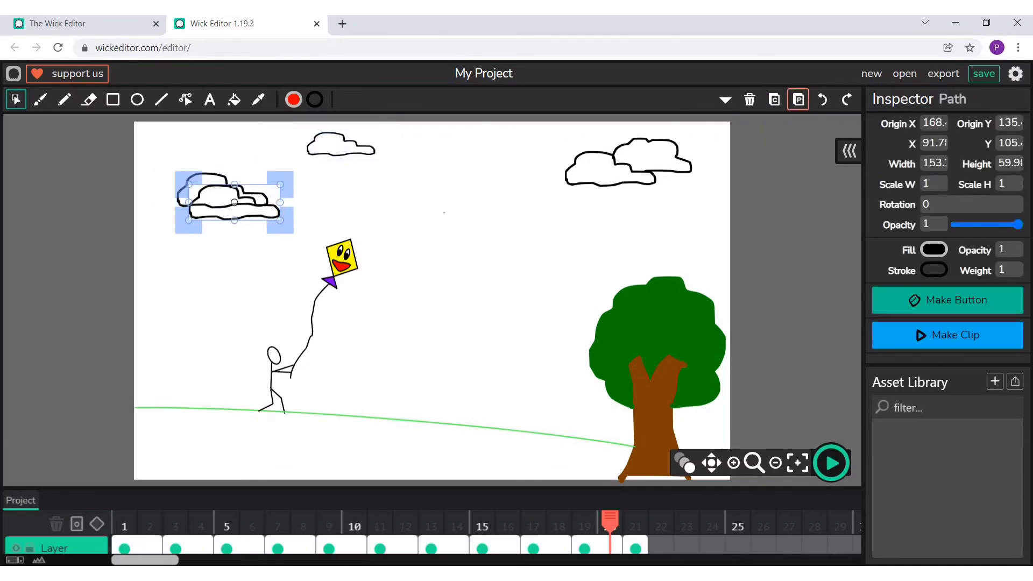
left_click_drag(237, 205, 426, 204)
left_click(506, 229)
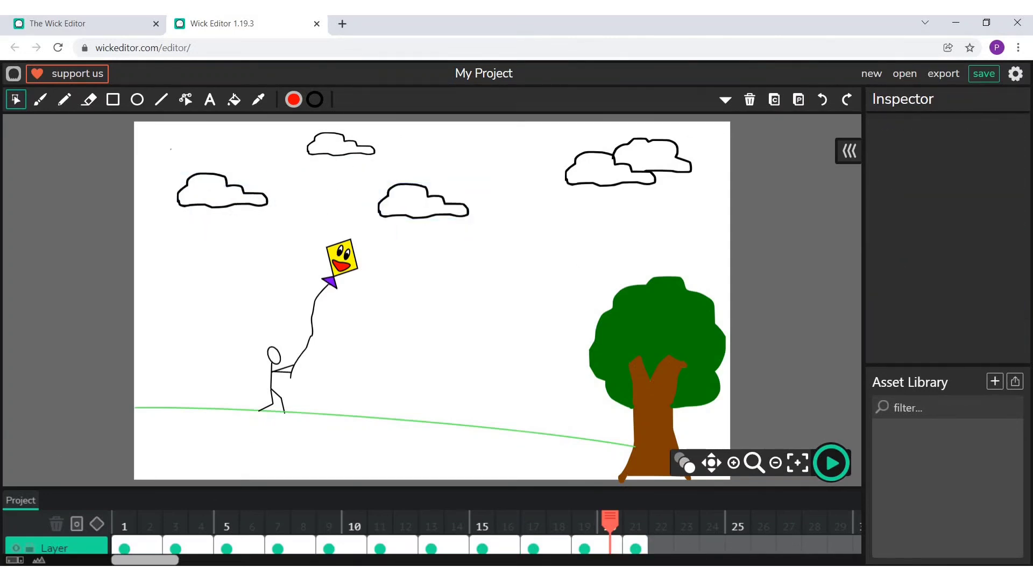
- Copy all five clouds from the frame spanning 19 to 20 into frame 21
left_click_drag(175, 132, 673, 220)
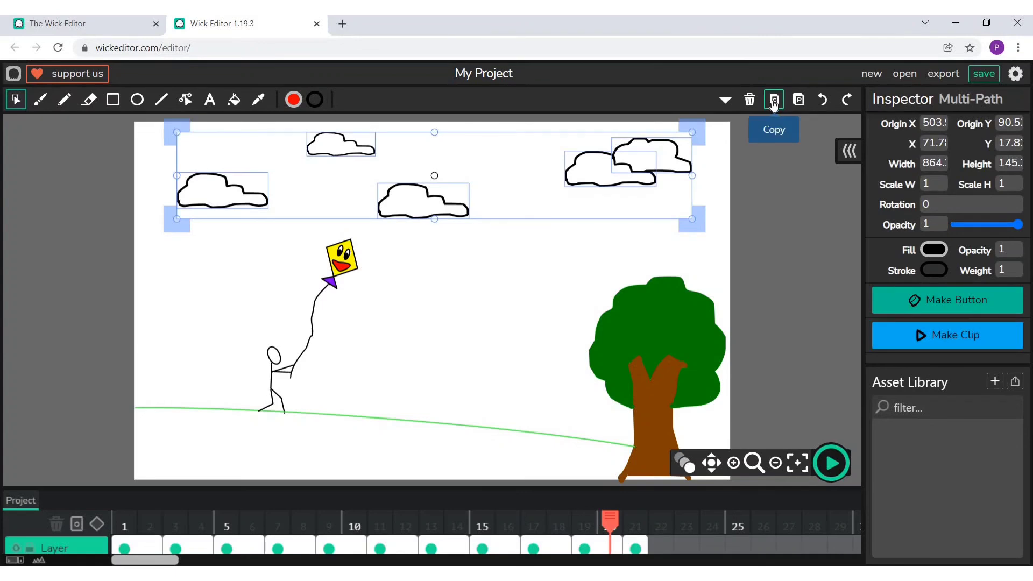
left_click(773, 99)
left_click(635, 546)
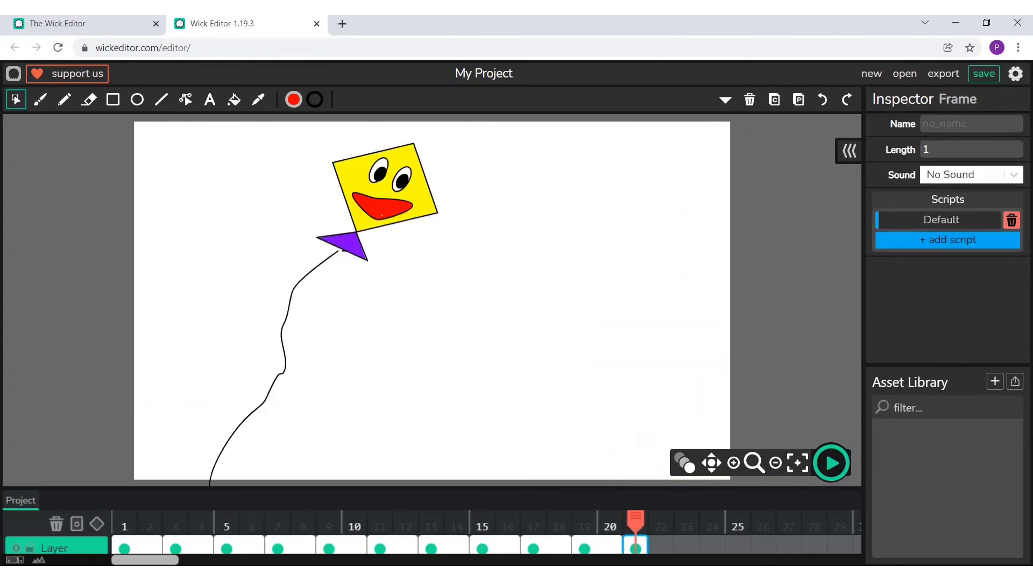
left_click(799, 100)
- In frame 21, lower the middle cloud below the kite, shift the small top cloud left, and enlarge and lower the leftmost cloud
left_click_drag(458, 207, 489, 306)
left_click_drag(345, 146, 291, 140)
left_click_drag(208, 186, 193, 221)
left_click_drag(251, 242, 269, 261)
left_click(474, 274)
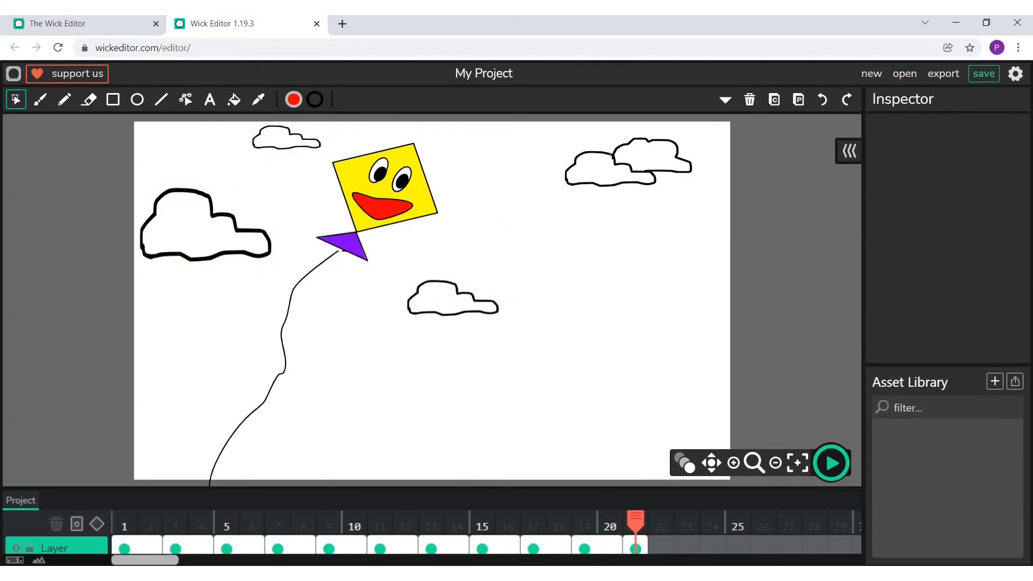
- Enlarge the two overlapping clouds at the upper right of frame 21 and shift them down and to the left
left_click(612, 156)
left_click_drag(547, 145, 671, 232)
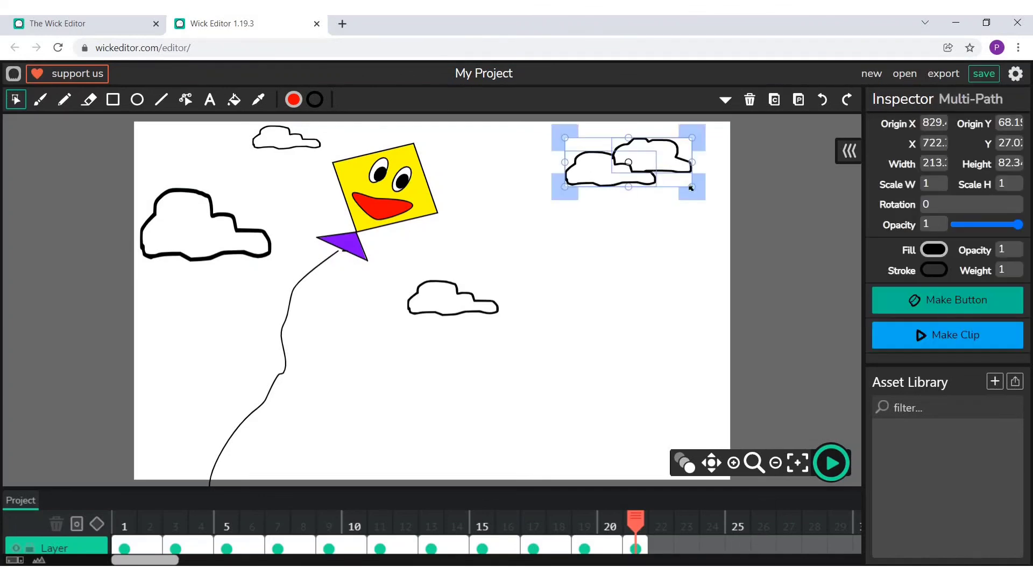
left_click_drag(691, 186, 723, 209)
left_click(645, 244)
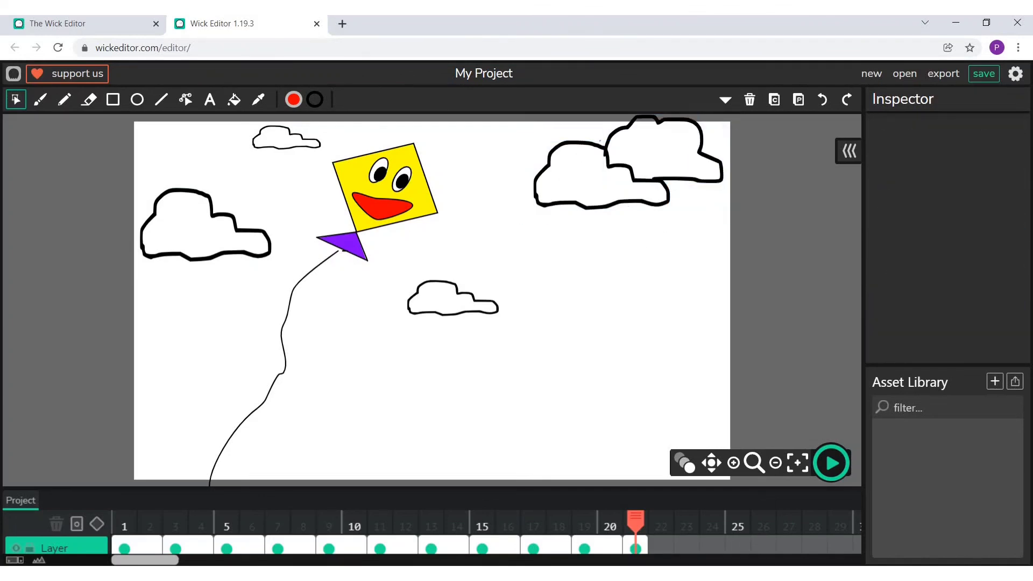
left_click_drag(560, 125, 711, 261)
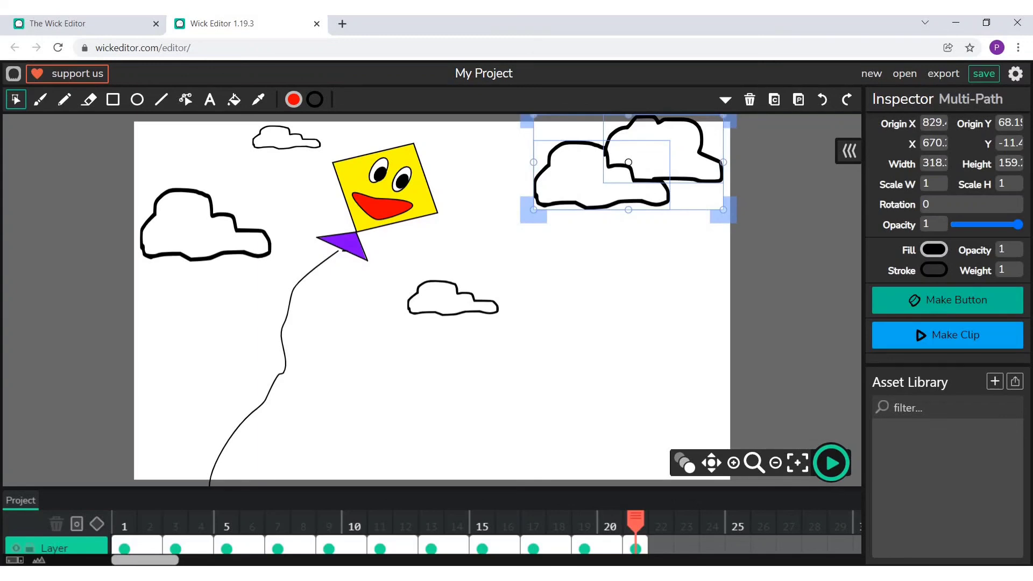
left_click_drag(648, 176, 608, 203)
left_click(300, 318)
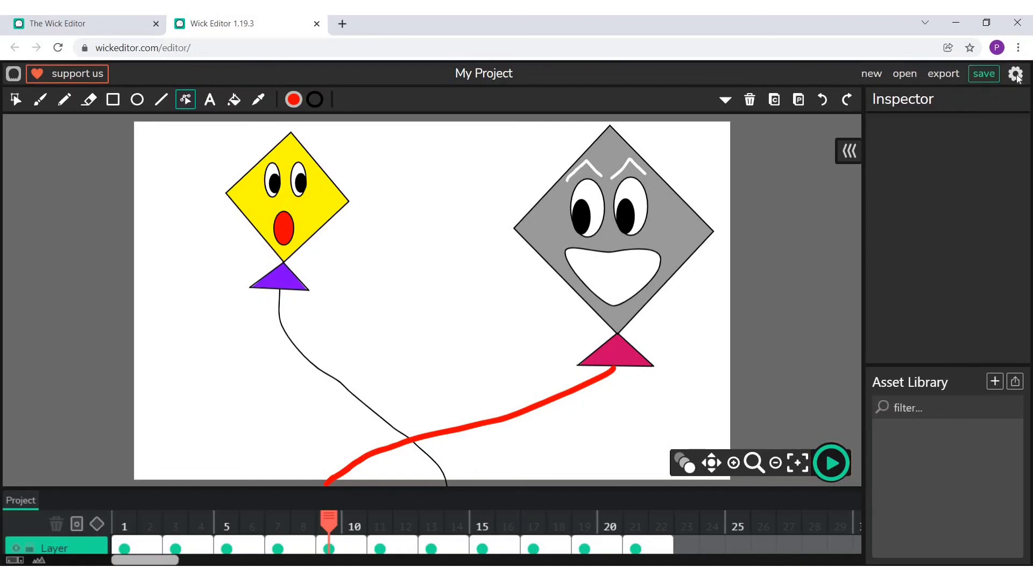
- Set the project's framerate to 5 FPS and apply the setting
left_click(1016, 75)
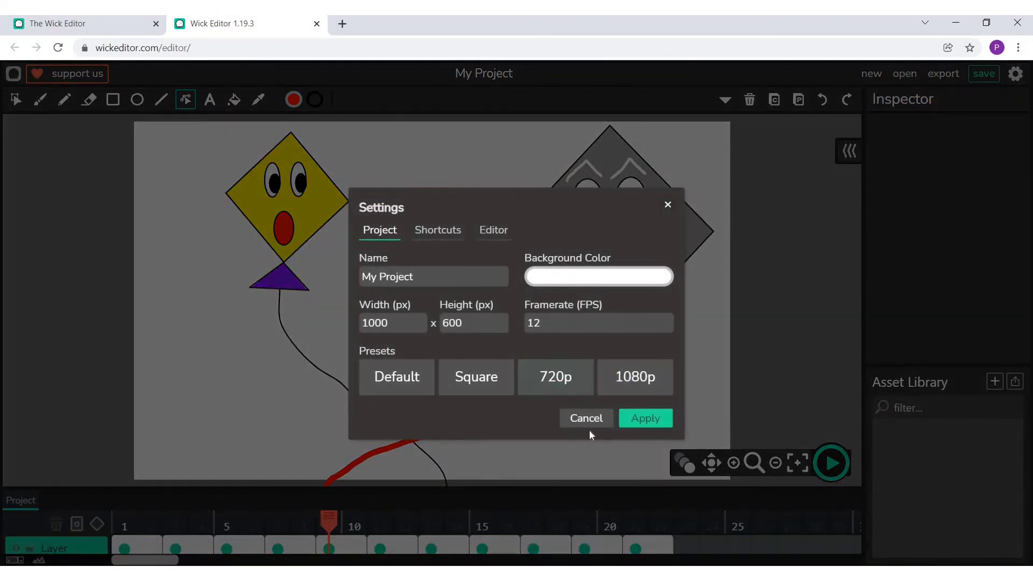
left_click(540, 322)
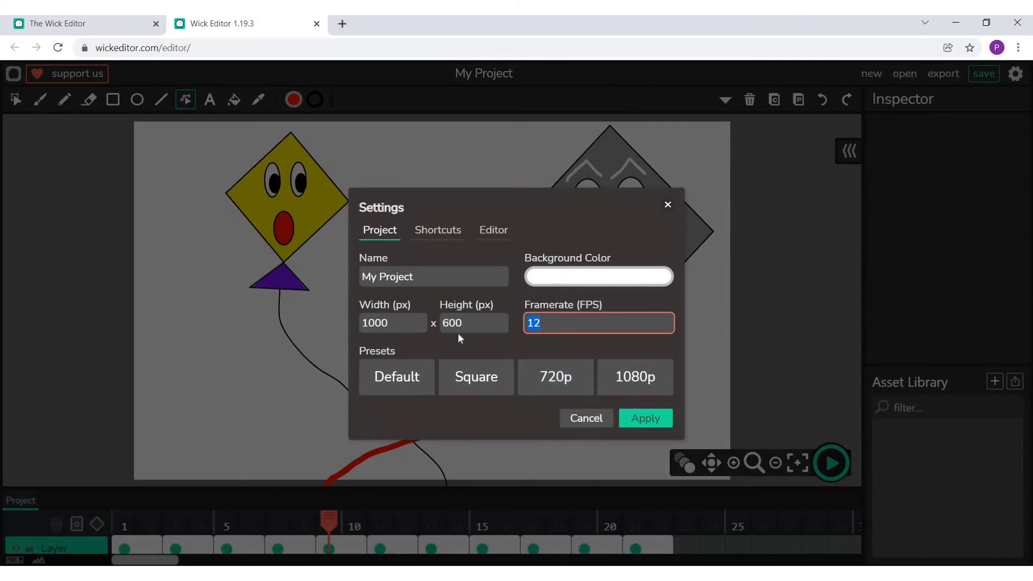
type("5")
left_click(645, 419)
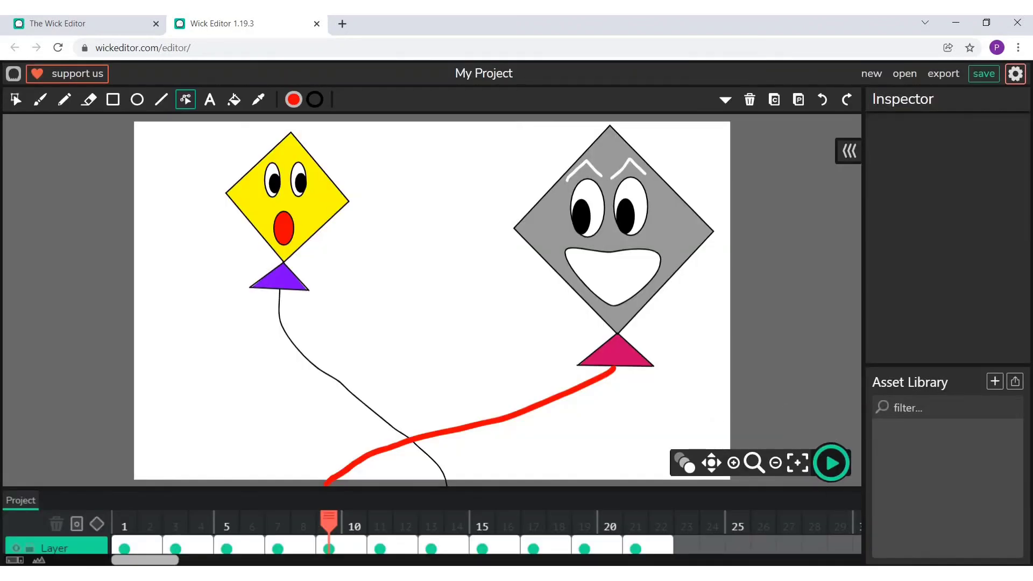
- Change the project's background colour to light cyan and play a short preview of the animation
left_click(1014, 76)
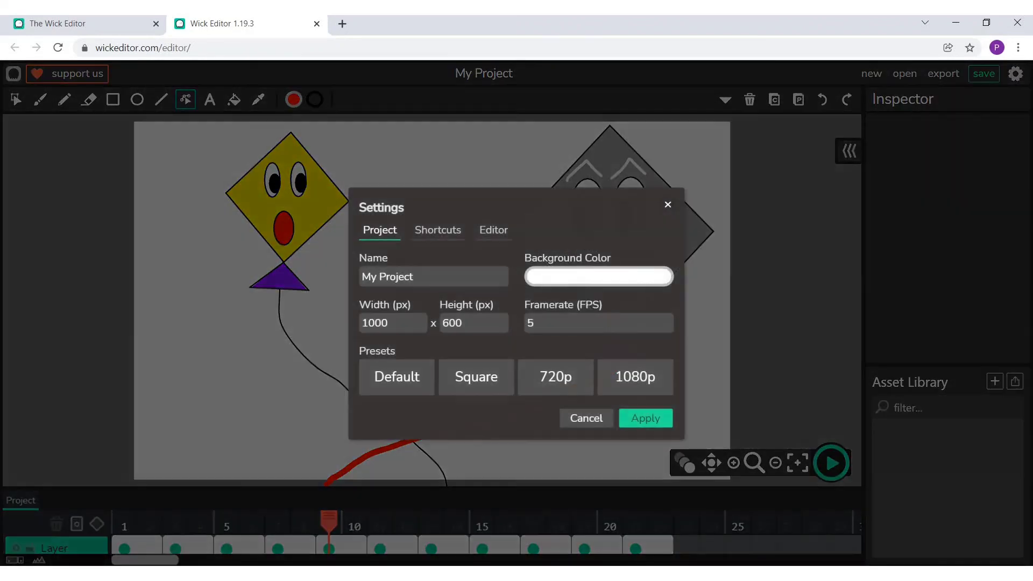
left_click(565, 277)
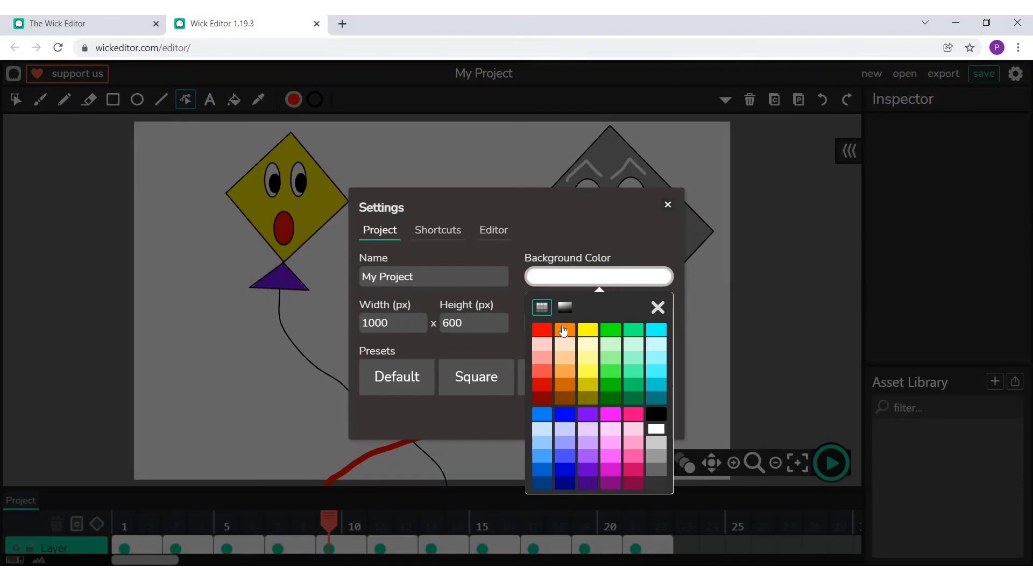
left_click(657, 357)
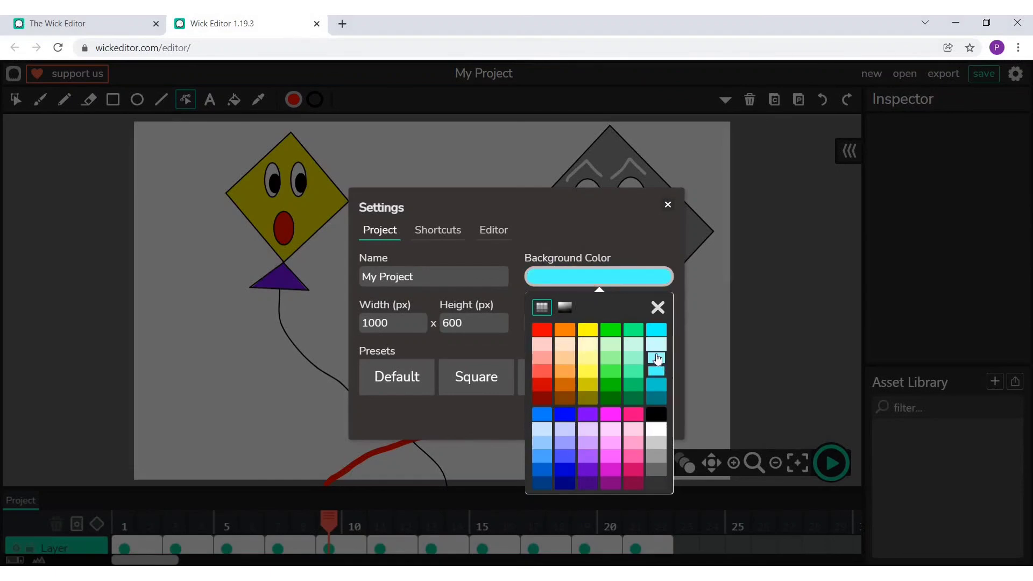
left_click(657, 307)
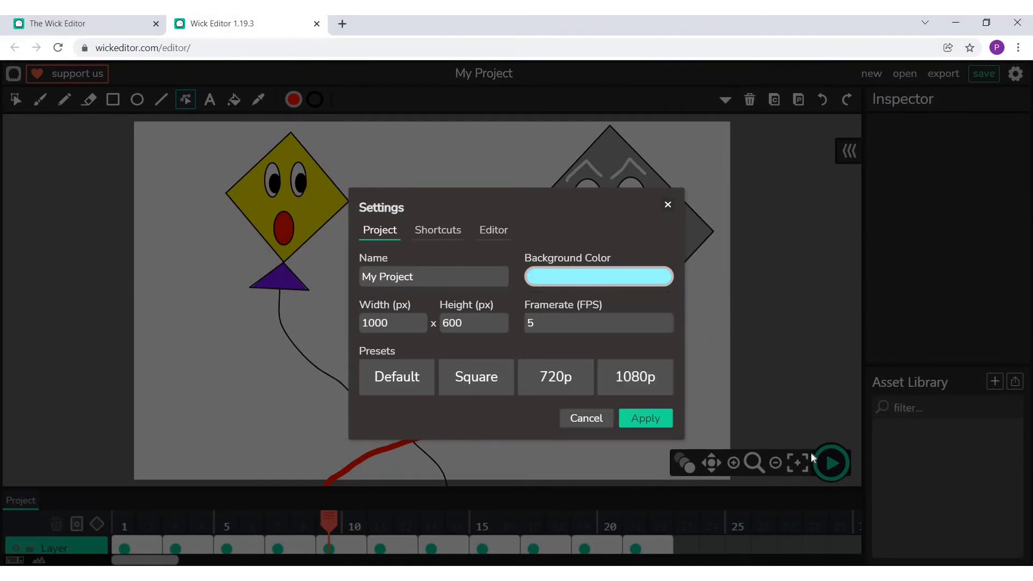
left_click(646, 418)
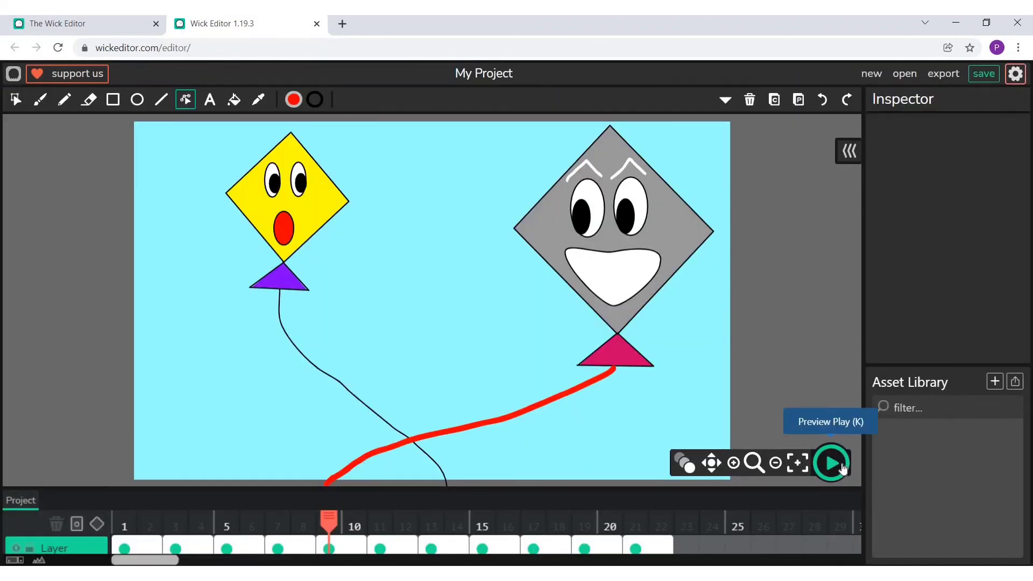
left_click(839, 468)
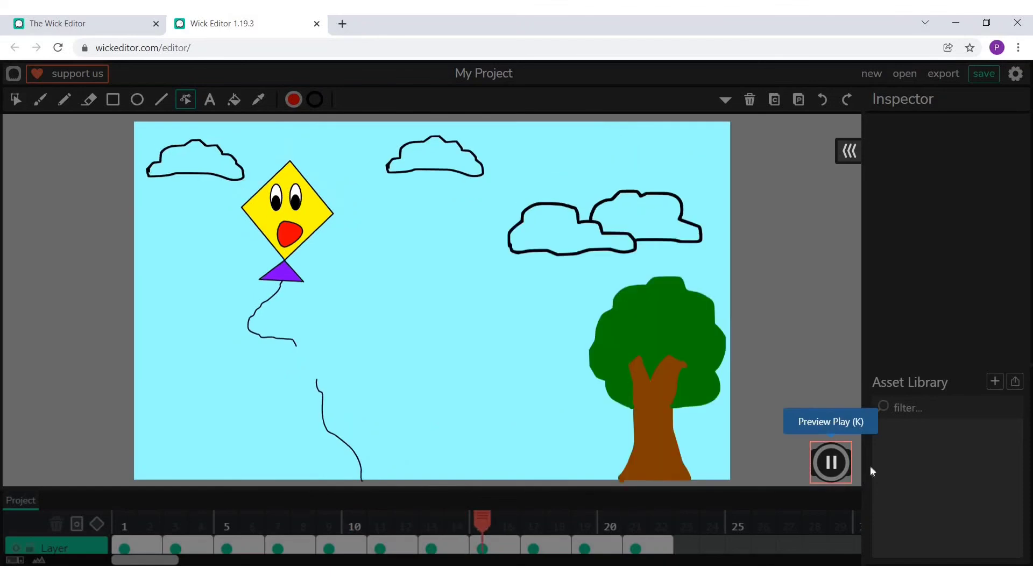
left_click(831, 463)
- Fill the small cloud in the upper middle of frame 1 with white using the fill bucket
left_click(123, 548)
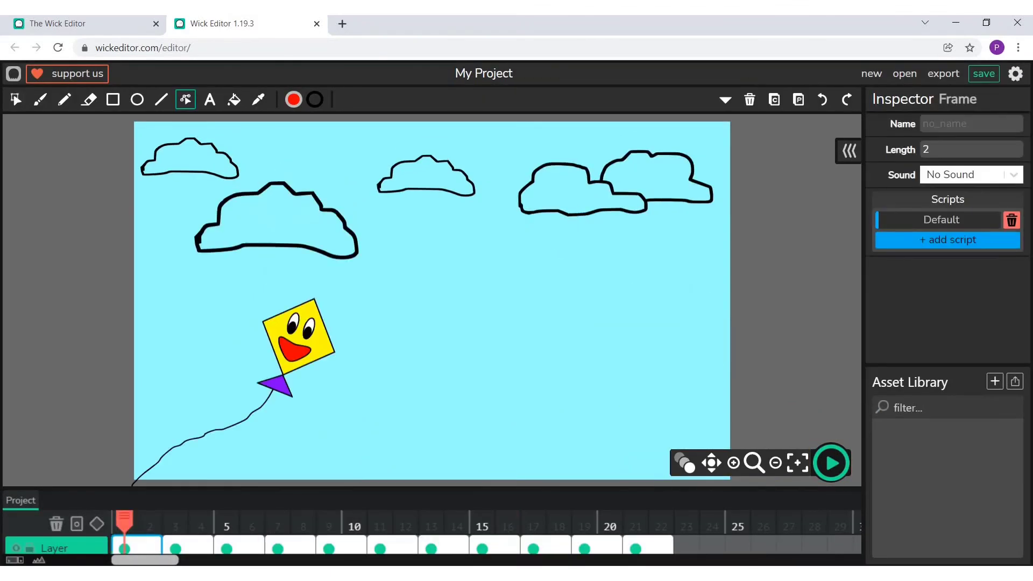
left_click(232, 100)
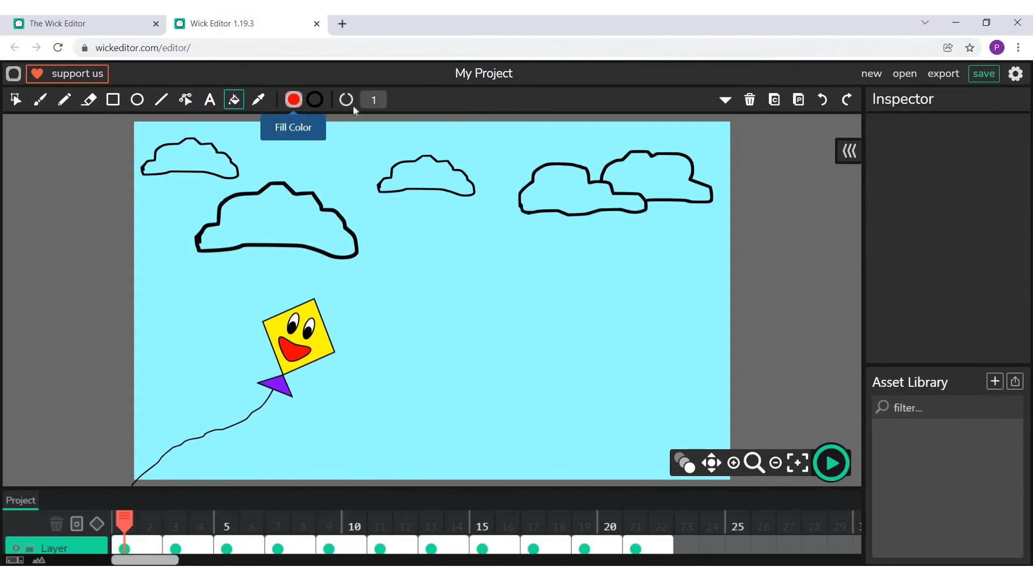
left_click(294, 100)
left_click(347, 253)
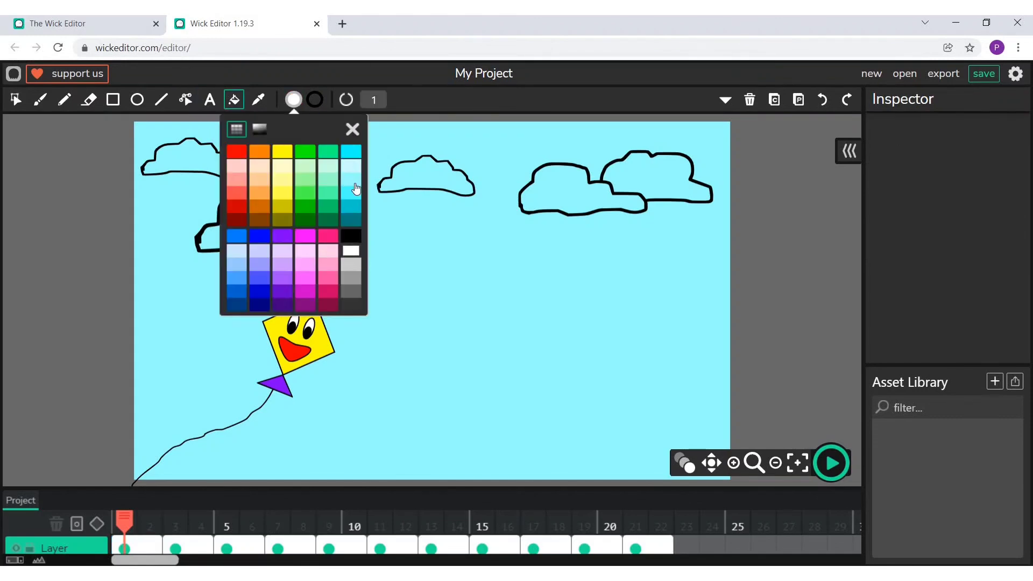
left_click(352, 129)
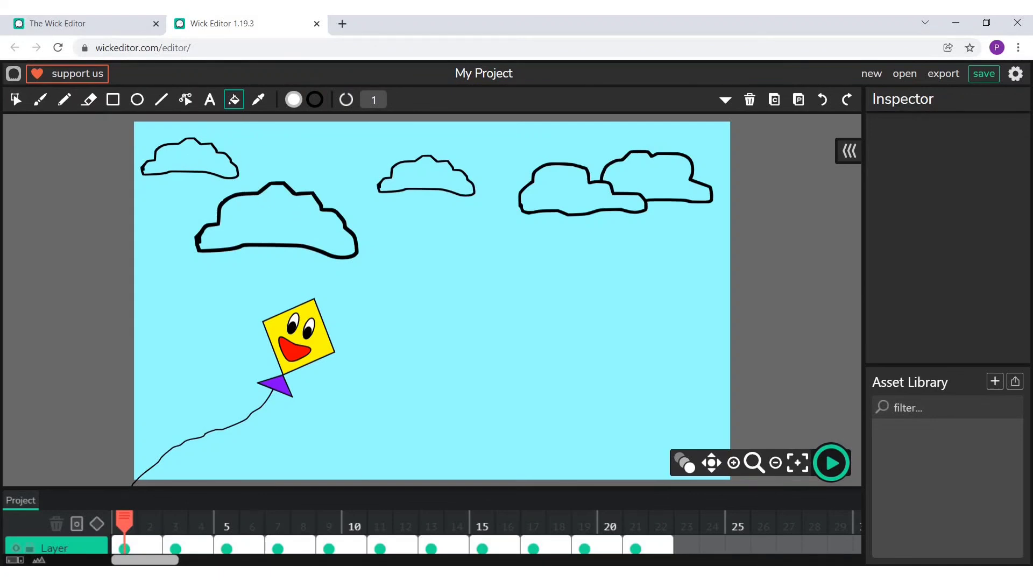
left_click(428, 179)
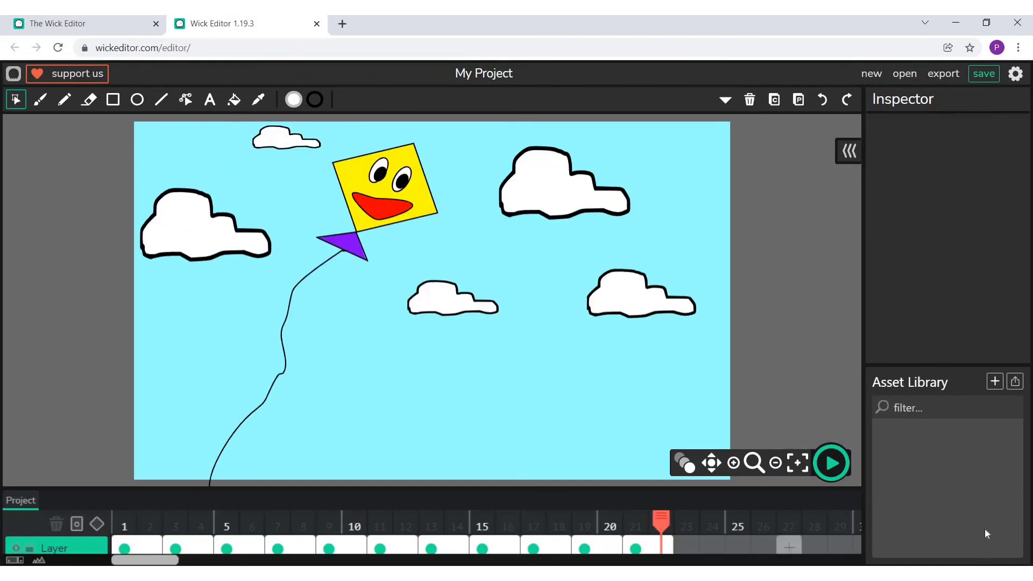
- Play a preview of the animation with its white clouds and cyan sky
left_click(831, 463)
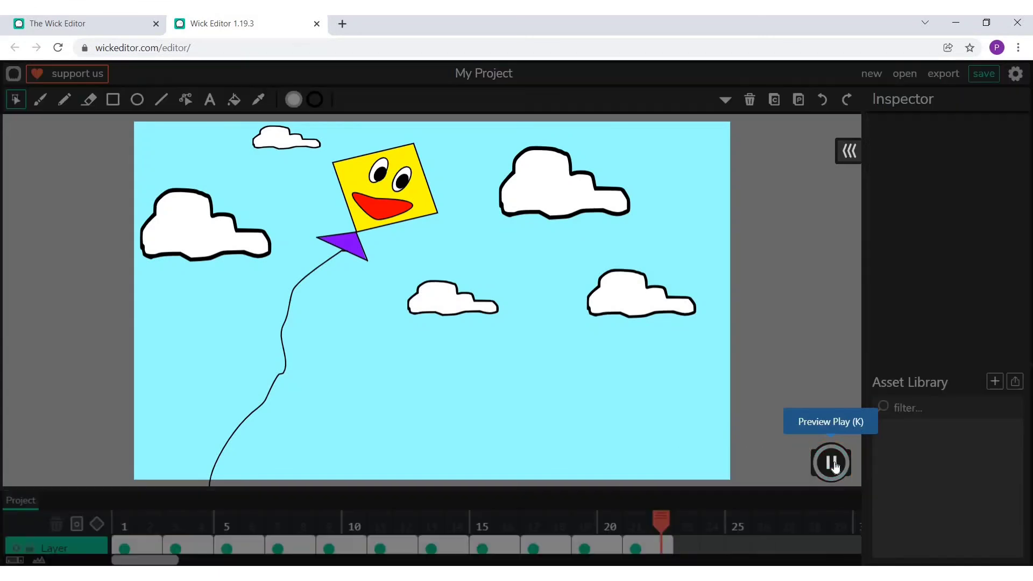